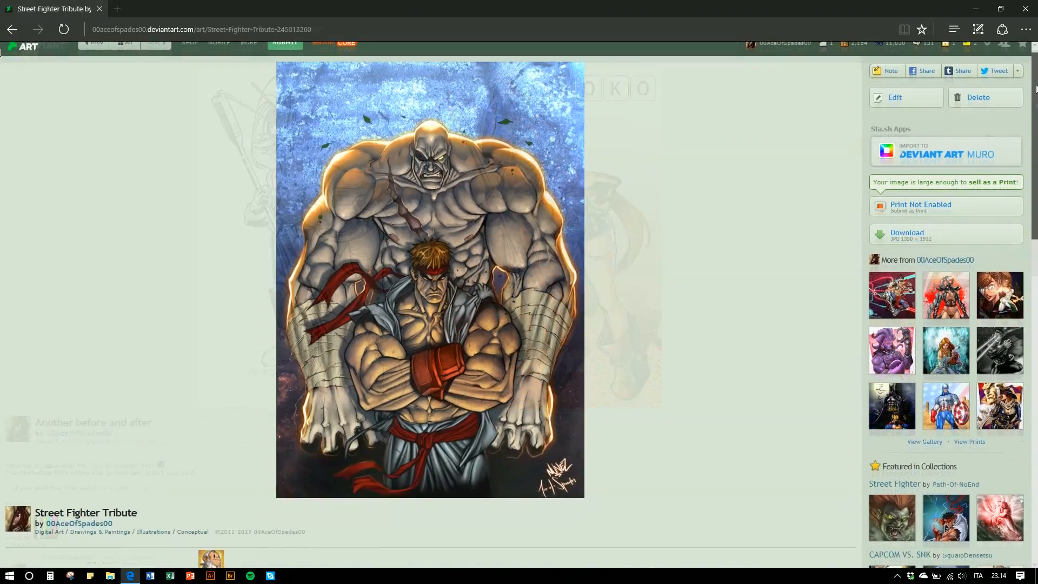
pyautogui.scroll(-1, 1036, 89)
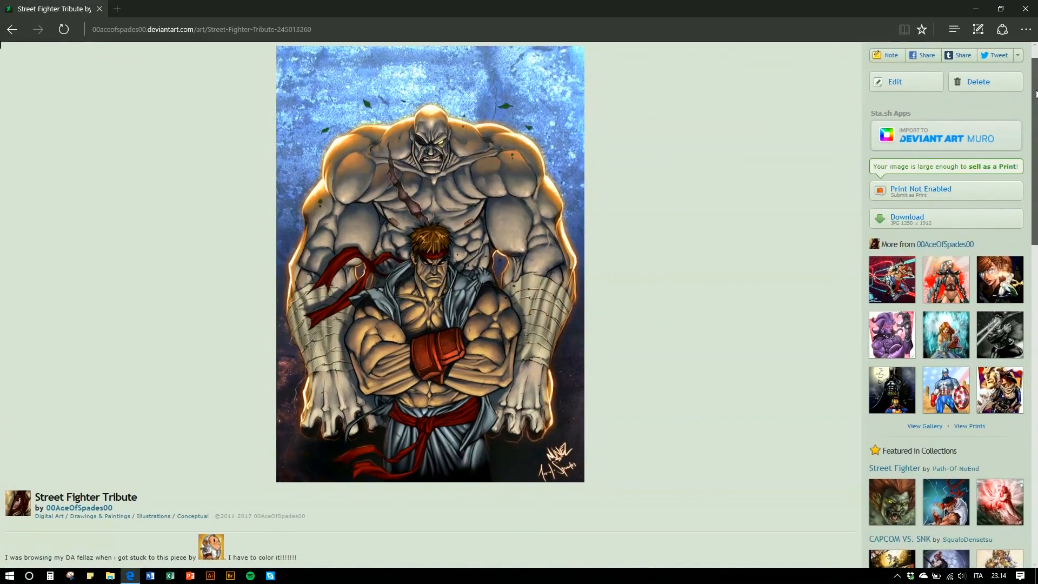
# - Browse DeviantArt artwork pages and open the Job Offers forum under Employment Opportunities
pyautogui.moveTo(1037, 94); pyautogui.dragTo(1037, 131)
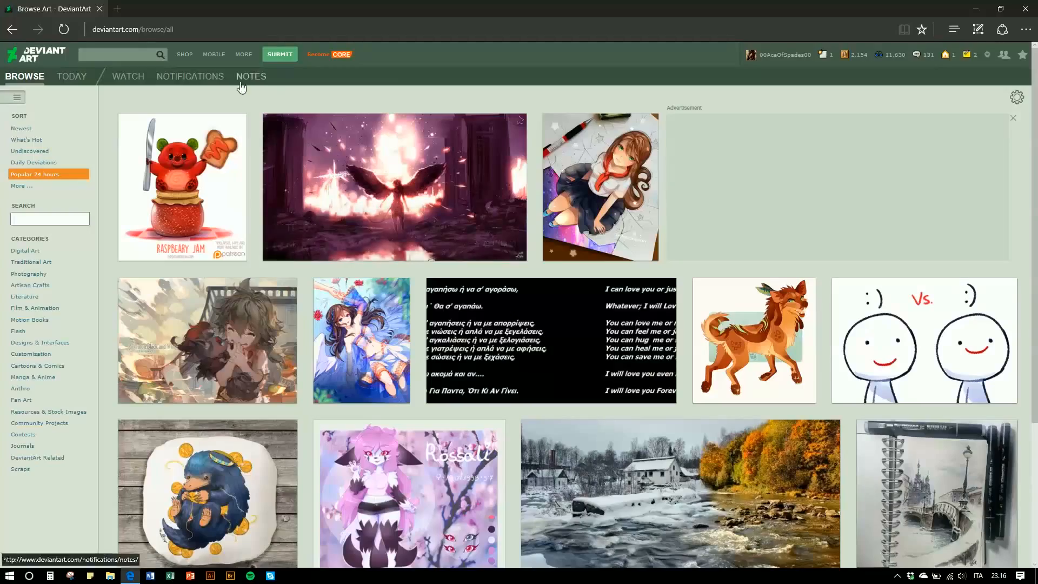
pyautogui.click(243, 55)
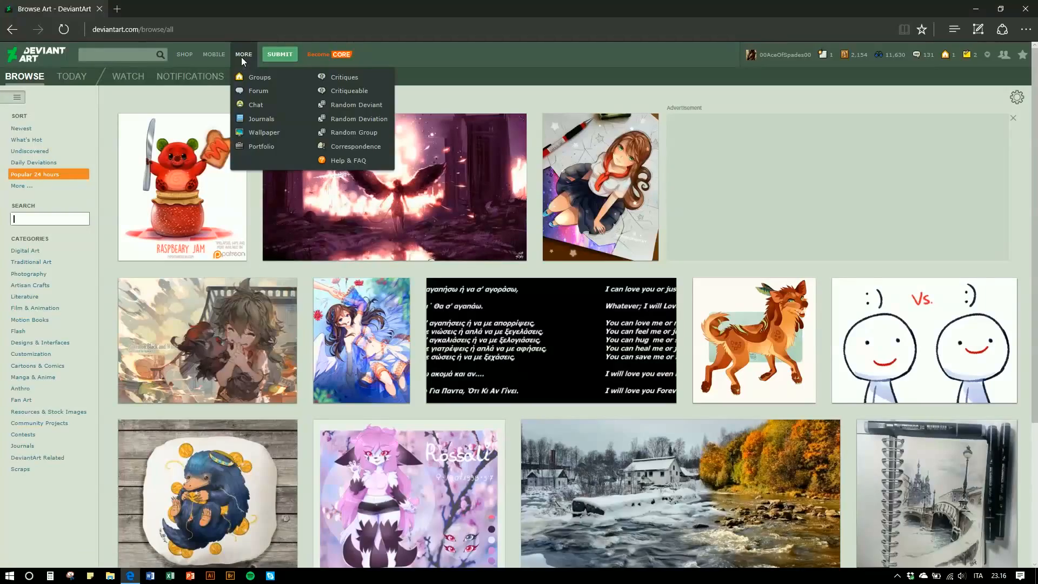
pyautogui.click(254, 91)
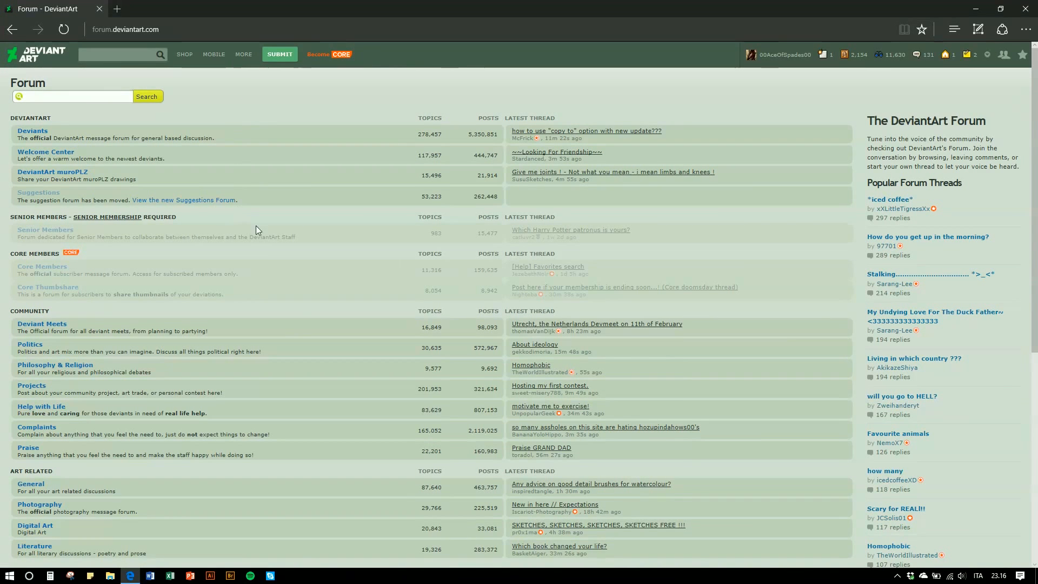
pyautogui.moveTo(1034, 106); pyautogui.dragTo(1034, 307)
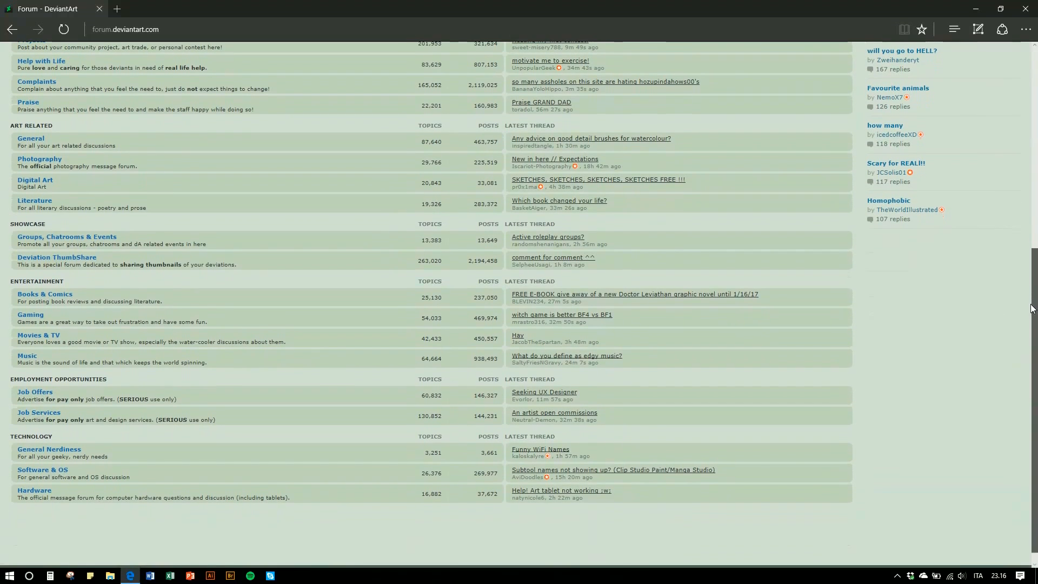
pyautogui.click(35, 392)
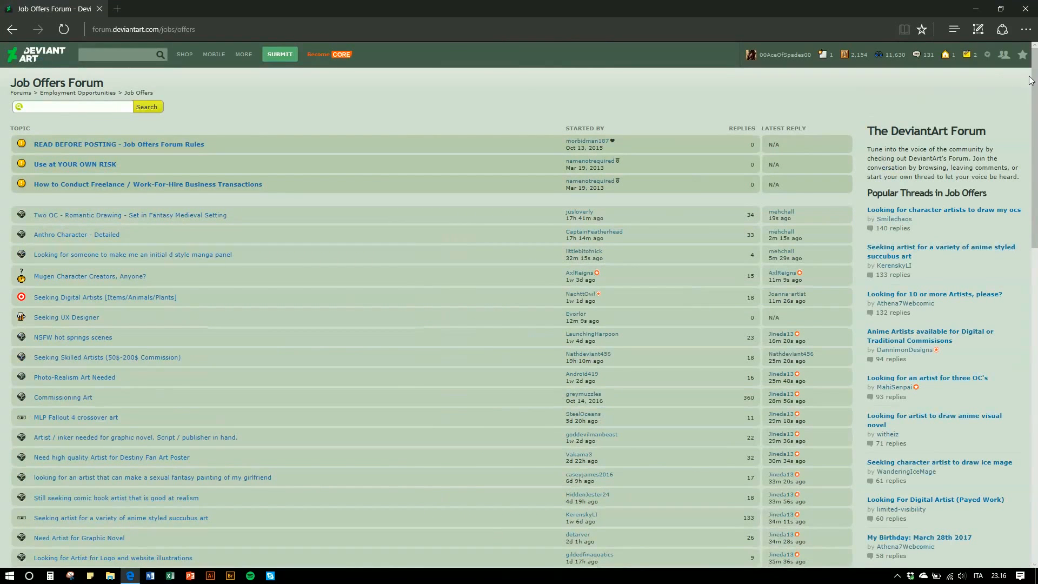
pyautogui.scroll(-1, 1034, 122)
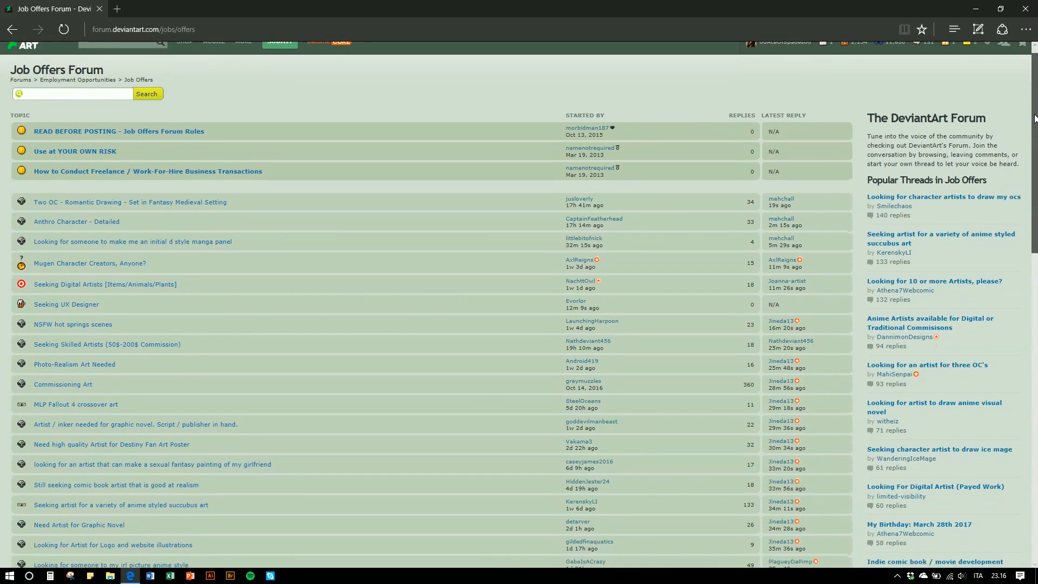
pyautogui.moveTo(1034, 122); pyautogui.dragTo(1026, 214)
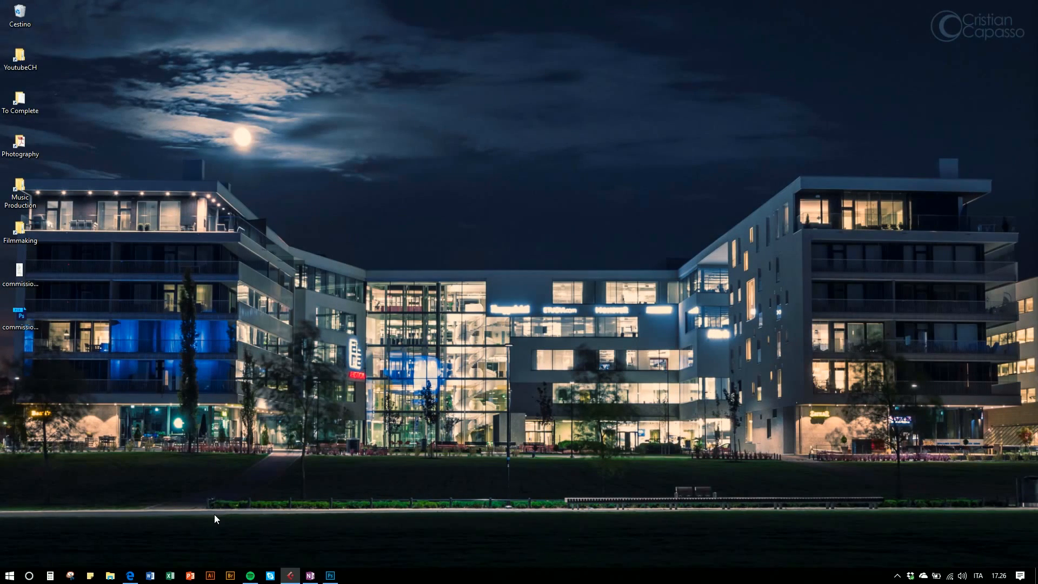
# - Return to the DeviantArt home page and search for inks
pyautogui.click(130, 575)
pyautogui.scroll(6, 263, 303)
pyautogui.click(54, 9)
pyautogui.click(27, 64)
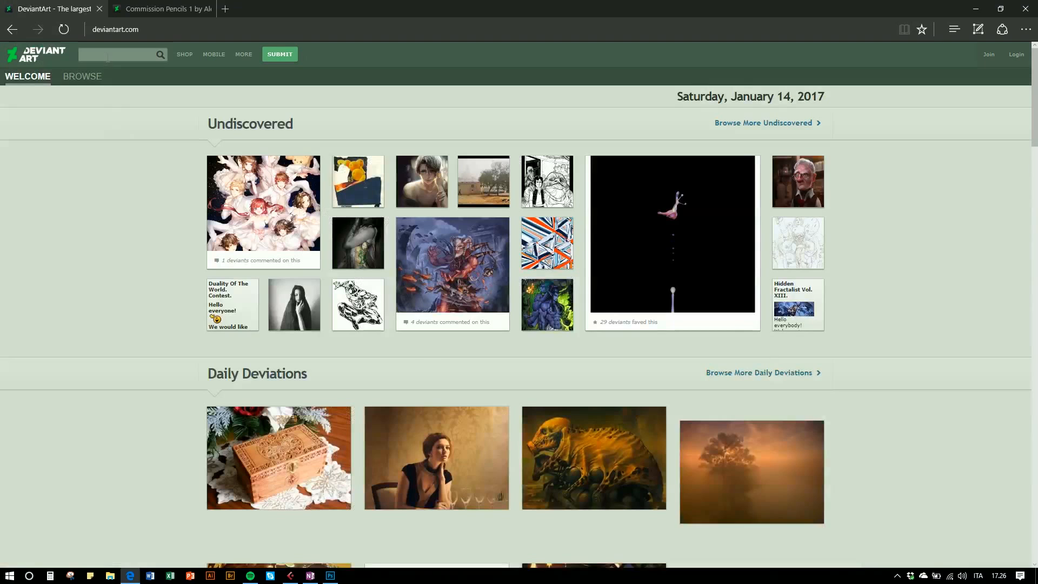
pyautogui.click(108, 58)
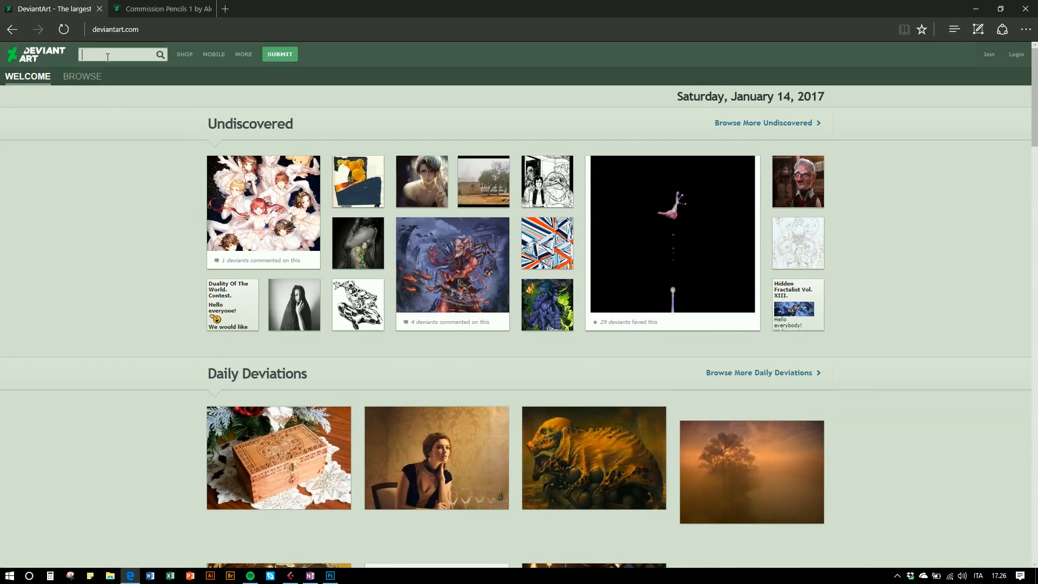
pyautogui.write('linear')
pyautogui.press('BackSpace')
pyautogui.press('BackSpace')
pyautogui.press('BackSpace')
pyautogui.press('BackSpace')
pyautogui.press('BackSpace')
pyautogui.press('BackSpace')
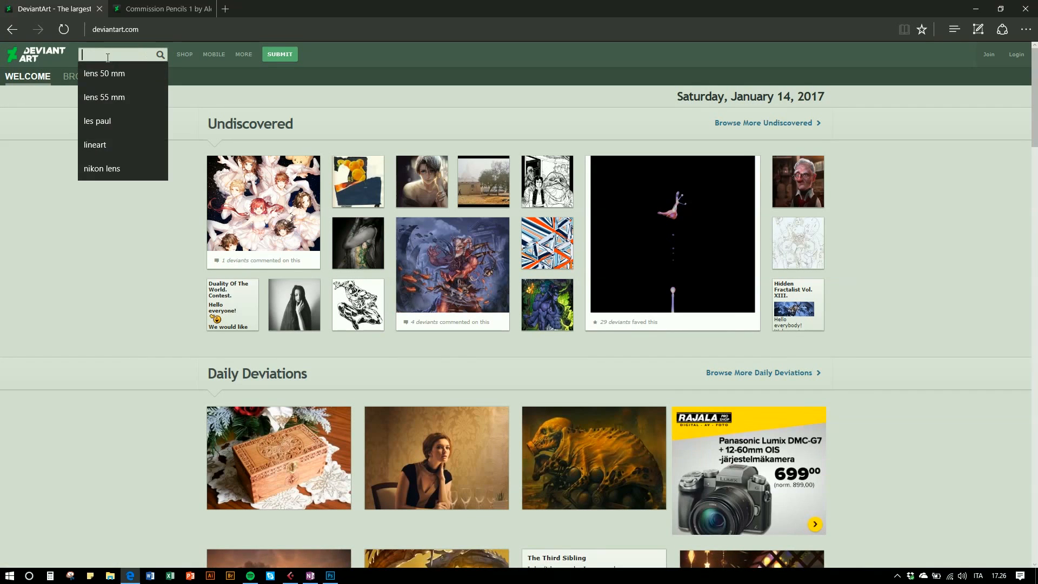
pyautogui.write('inks')
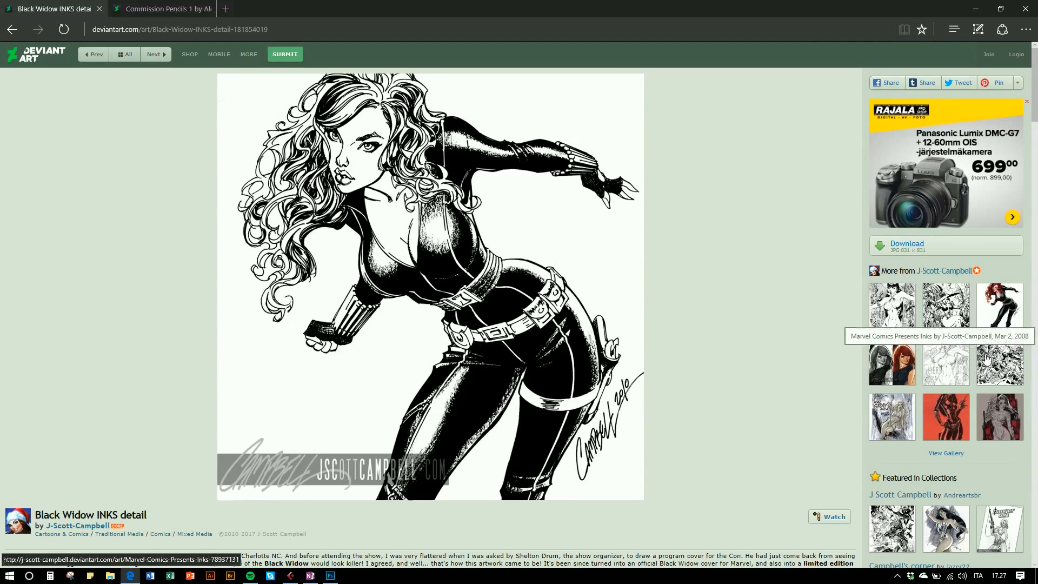
# - Switch to the Commission Pencils 1 tab and examine the pencil drawing
pyautogui.click(163, 9)
pyautogui.scroll(-9, 610, 287)
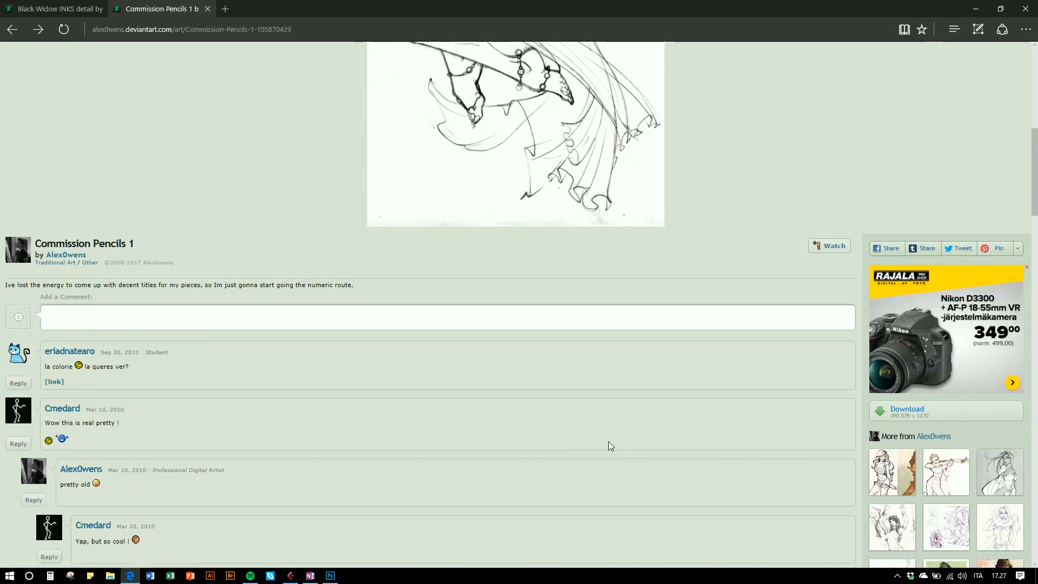
pyautogui.scroll(5, 608, 444)
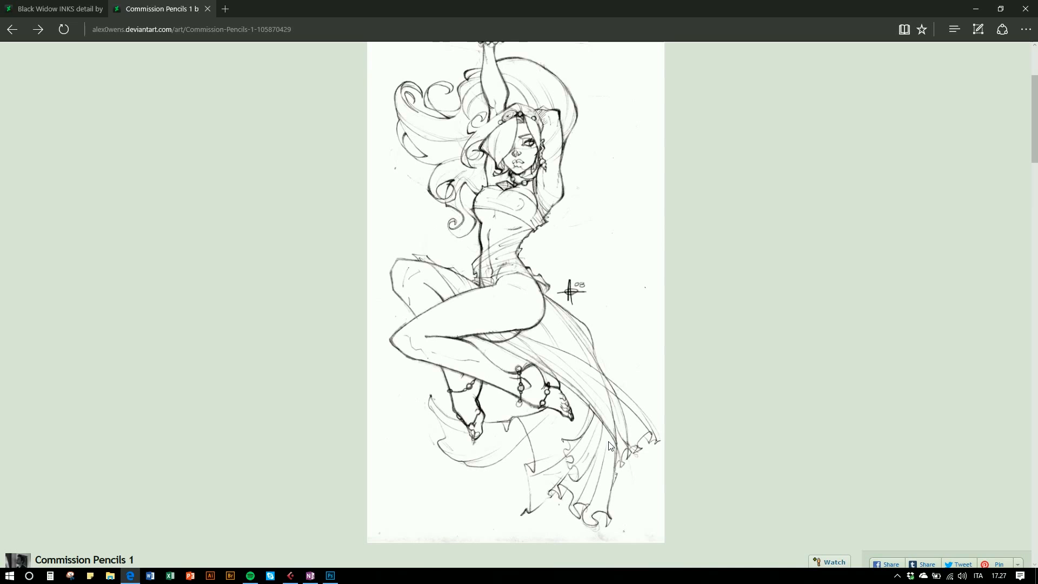
pyautogui.scroll(-5, 845, 378)
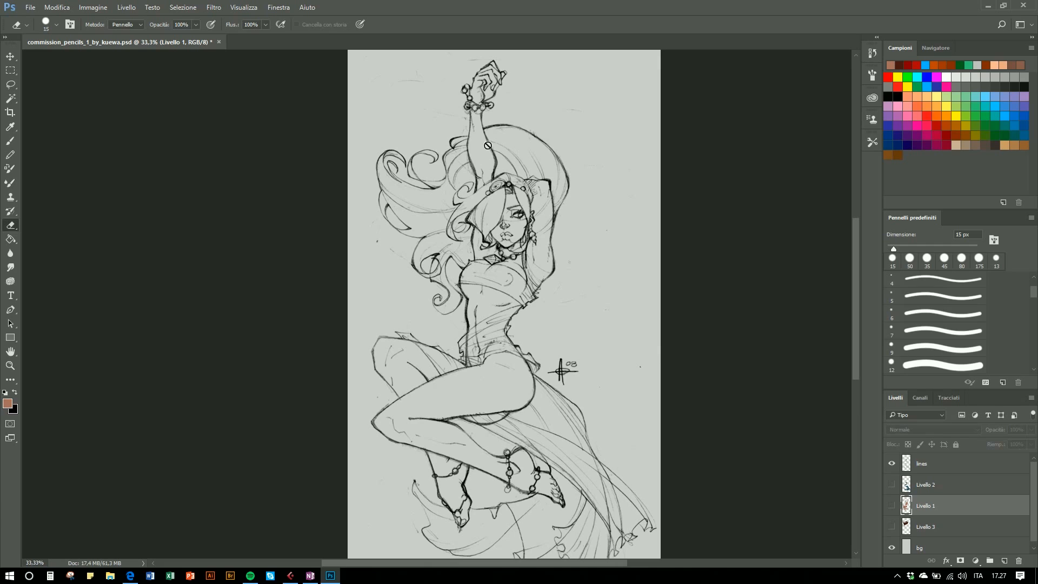
# - Open the commission_pencils_1_by_kuewa.jpg file
pyautogui.moveTo(1034, 499); pyautogui.dragTo(1035, 518)
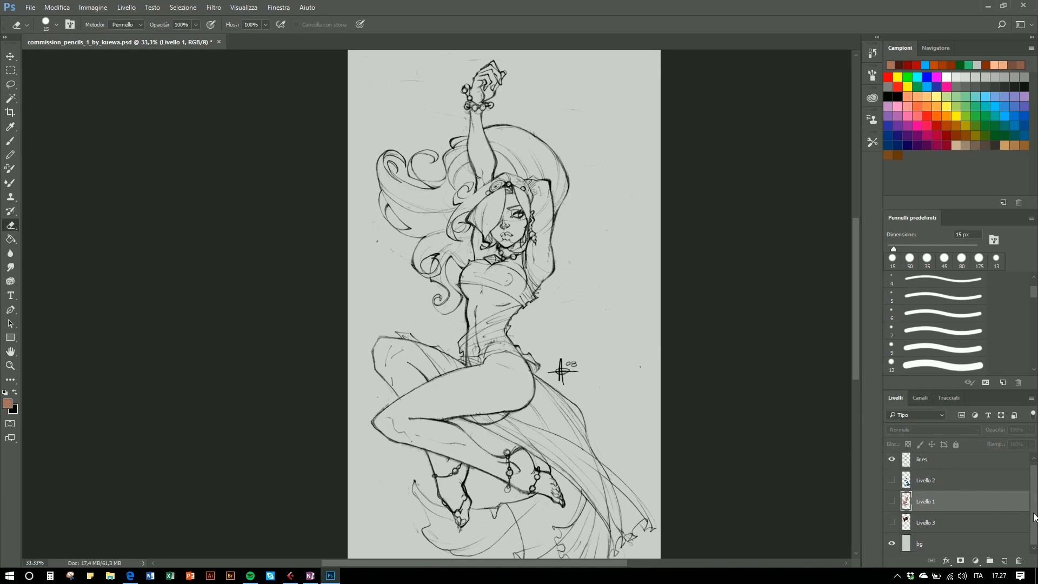
pyautogui.click(31, 7)
pyautogui.click(54, 27)
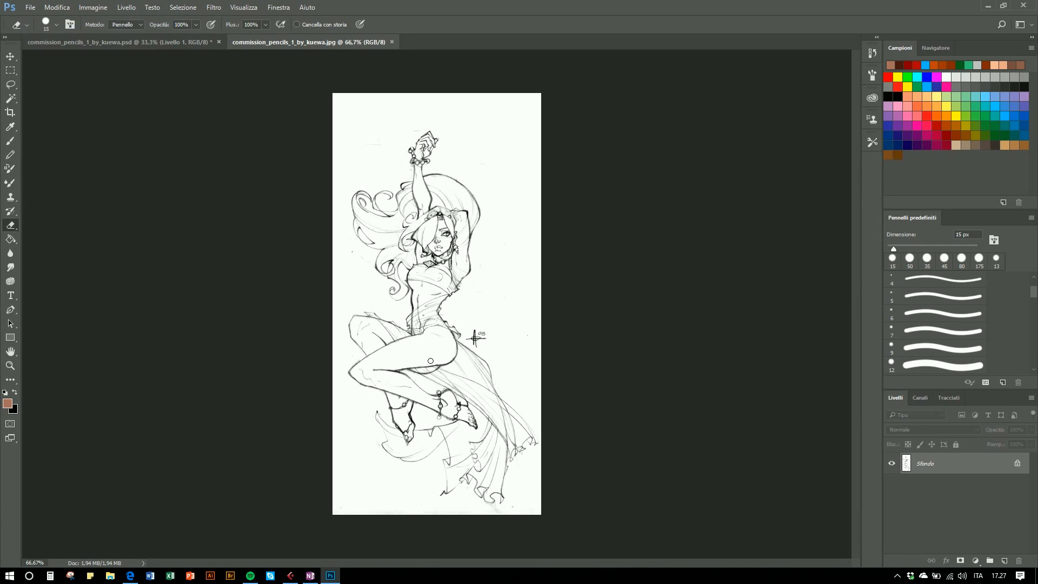
# - Set the image resolution to 300 pixels/inch with Mantieni dettagli (ingrandimento) resampling
pyautogui.click(96, 8)
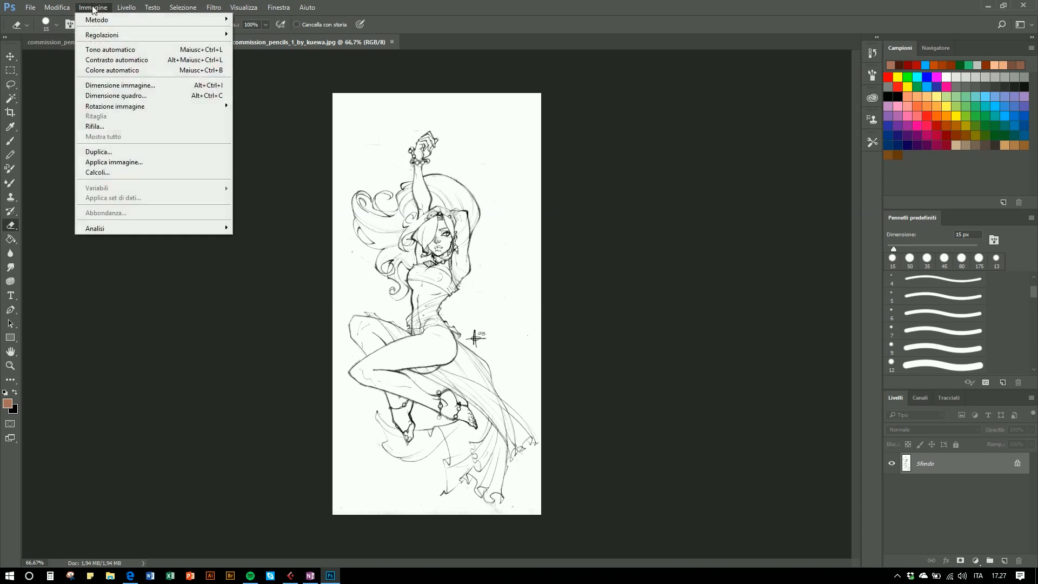
pyautogui.click(108, 114)
pyautogui.write('300')
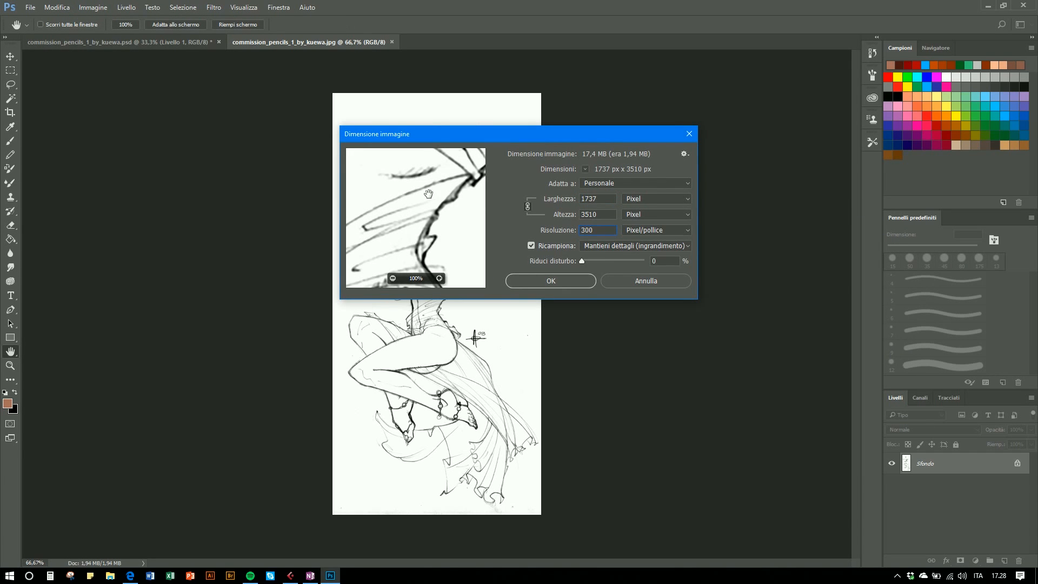
pyautogui.click(599, 246)
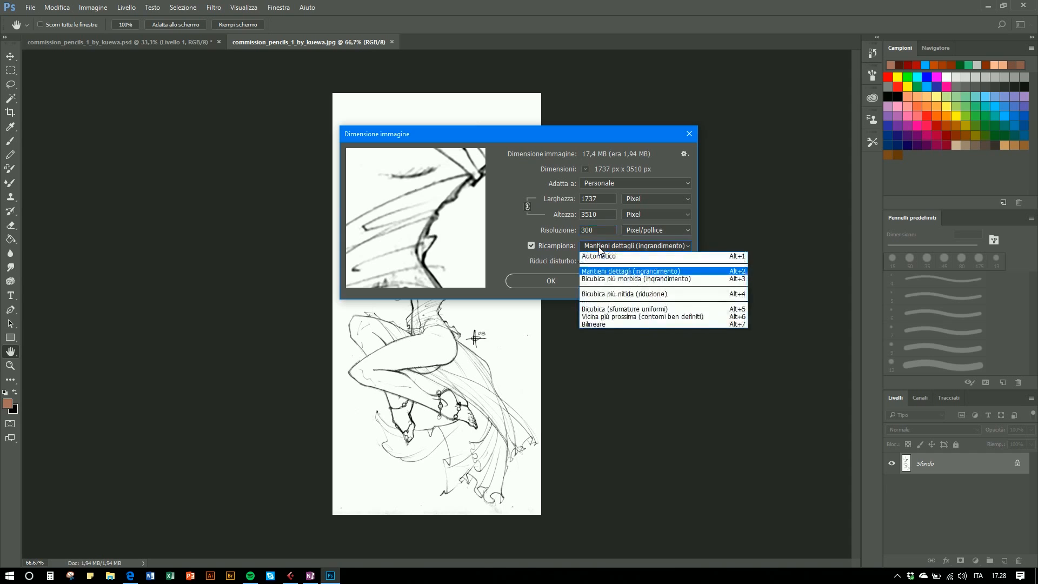
pyautogui.click(615, 273)
pyautogui.click(563, 286)
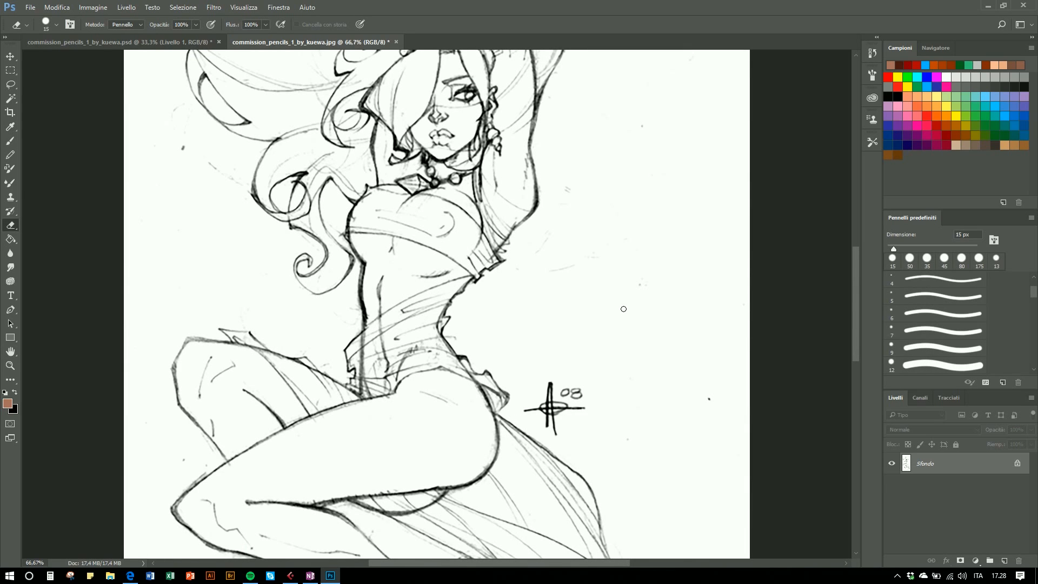
pyautogui.click(942, 119)
pyautogui.click(938, 127)
pyautogui.press('b')
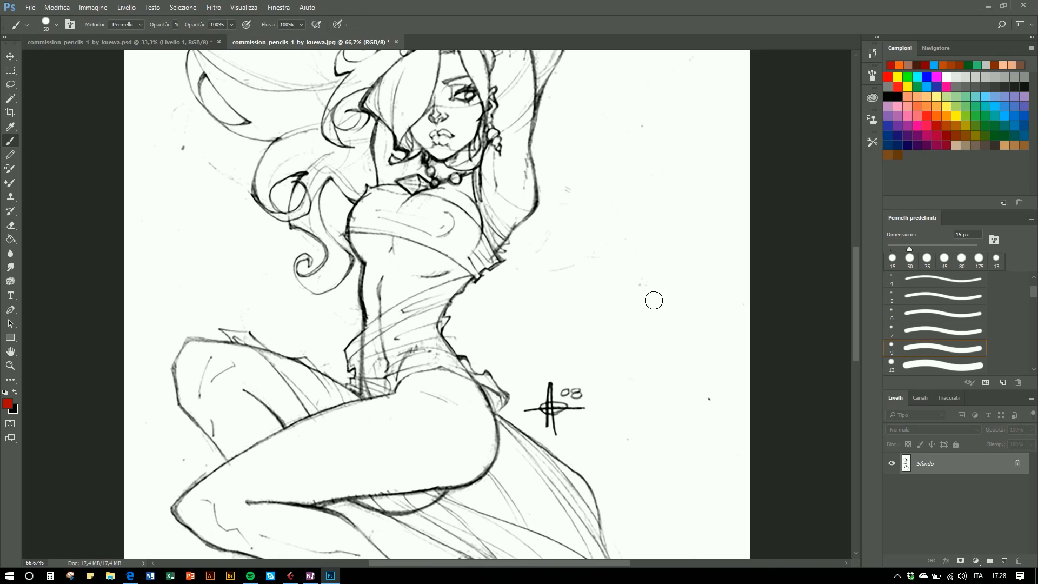
pyautogui.moveTo(404, 251)
pyautogui.mouseDown()
pyautogui.moveTo(427, 259)
pyautogui.moveTo(457, 199)
pyautogui.moveTo(439, 106)
pyautogui.moveTo(480, 142)
pyautogui.mouseUp()
pyautogui.hotkey('ctrl', 'z')
# - Load the RGB channel's luminosity as a selection and invert the selection
pyautogui.click(920, 399)
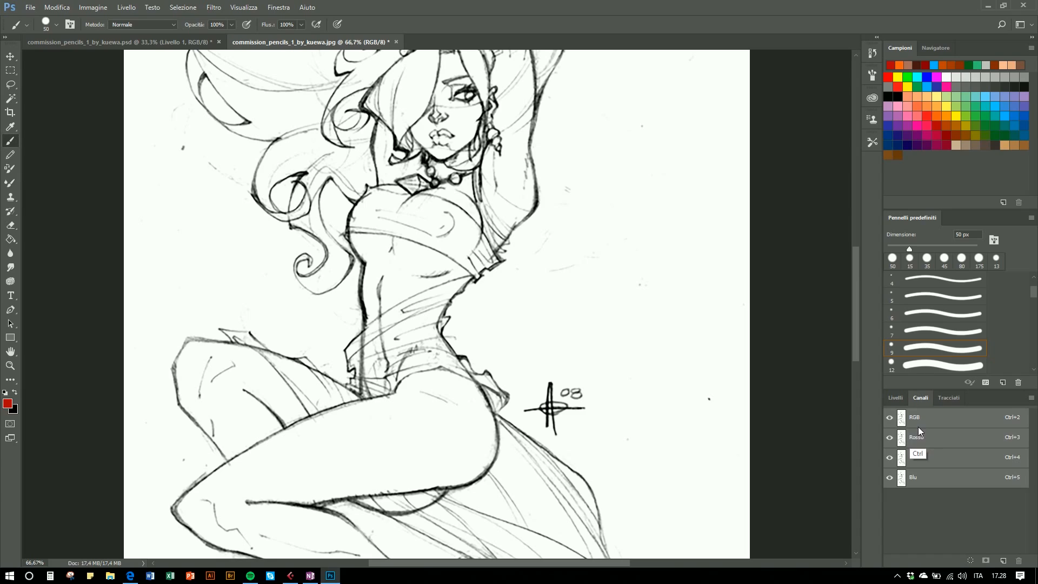
pyautogui.keyDown('ctrl'); pyautogui.click(916, 421); pyautogui.keyUp('ctrl')
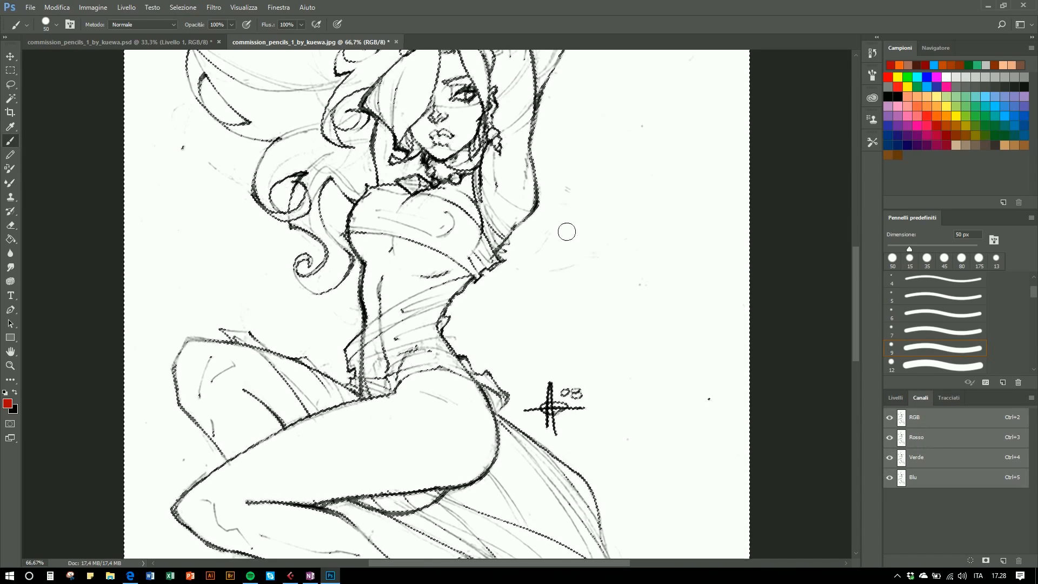
pyautogui.press('l')
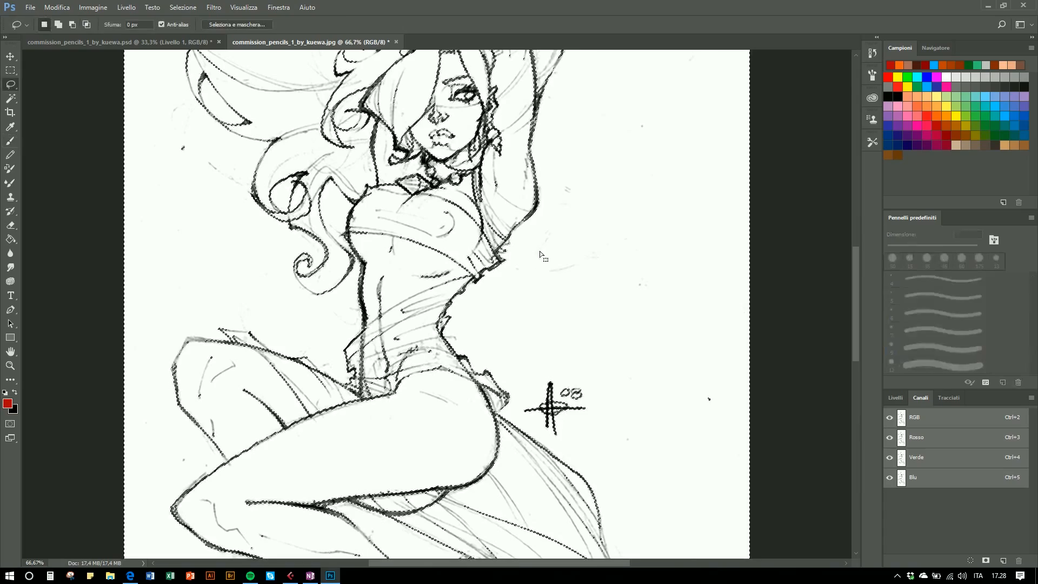
pyautogui.rightClick(551, 259)
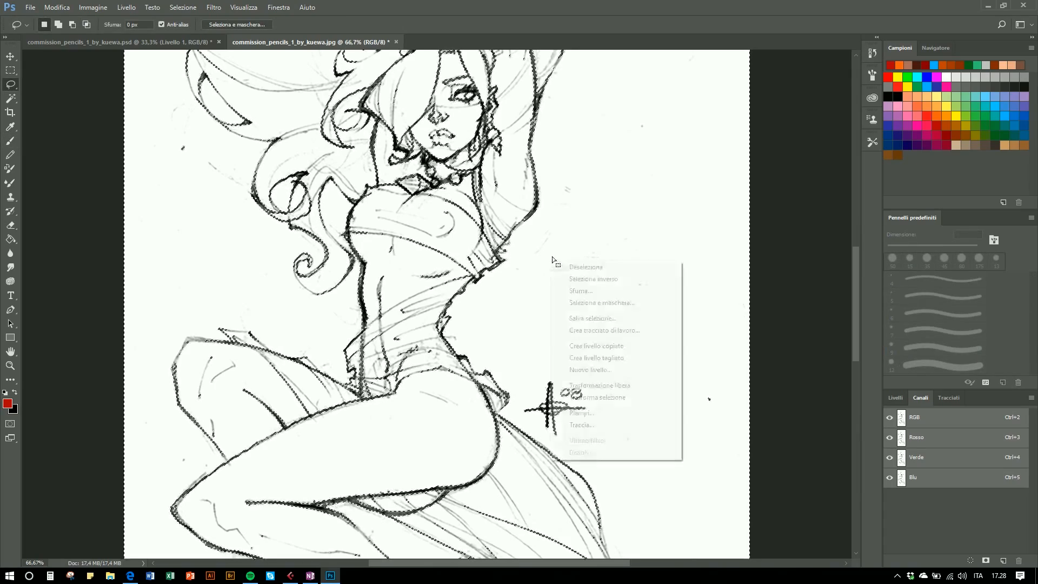
pyautogui.click(578, 278)
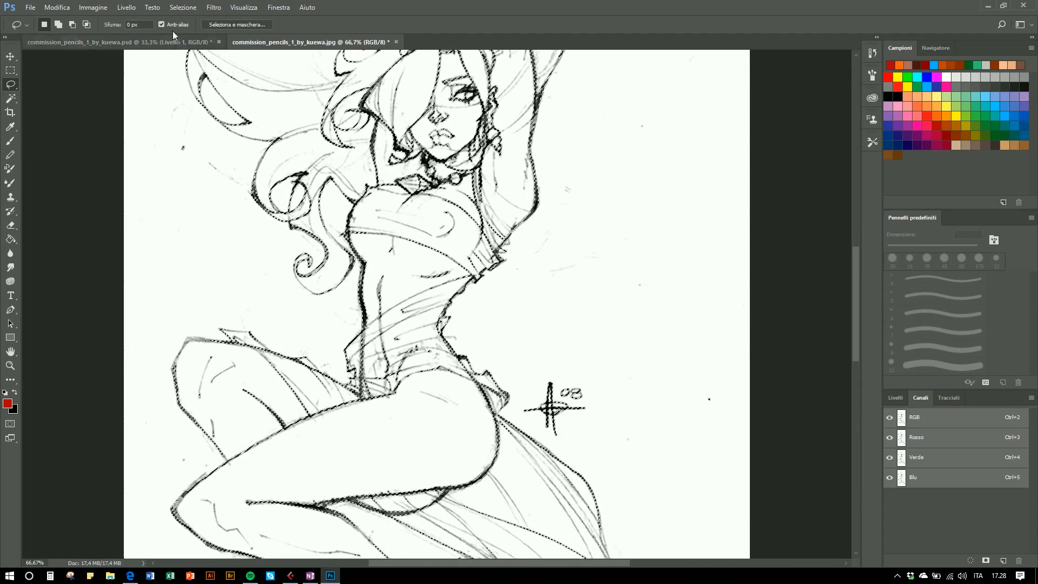
pyautogui.click(183, 7)
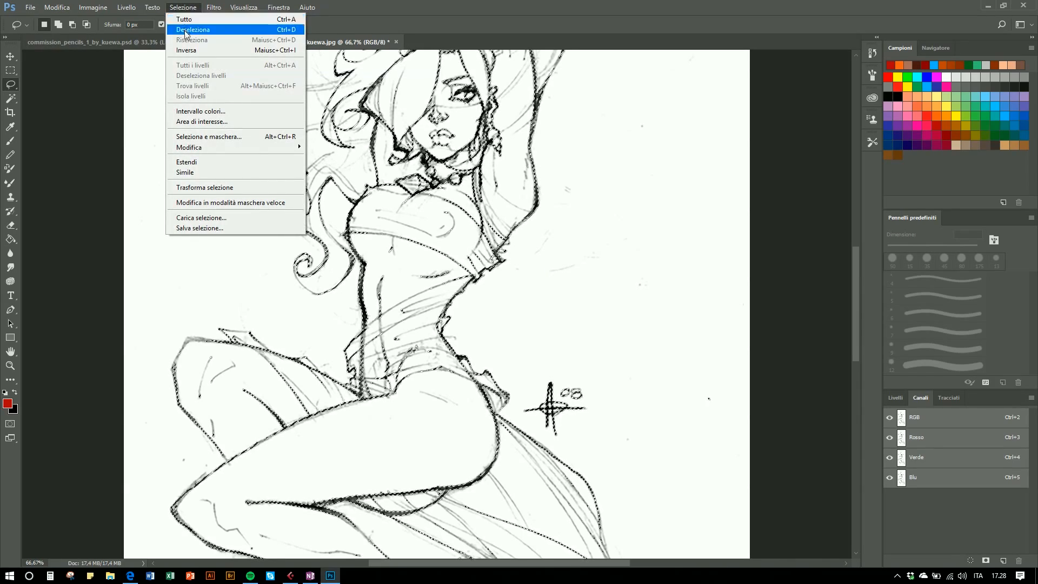
pyautogui.click(855, 353)
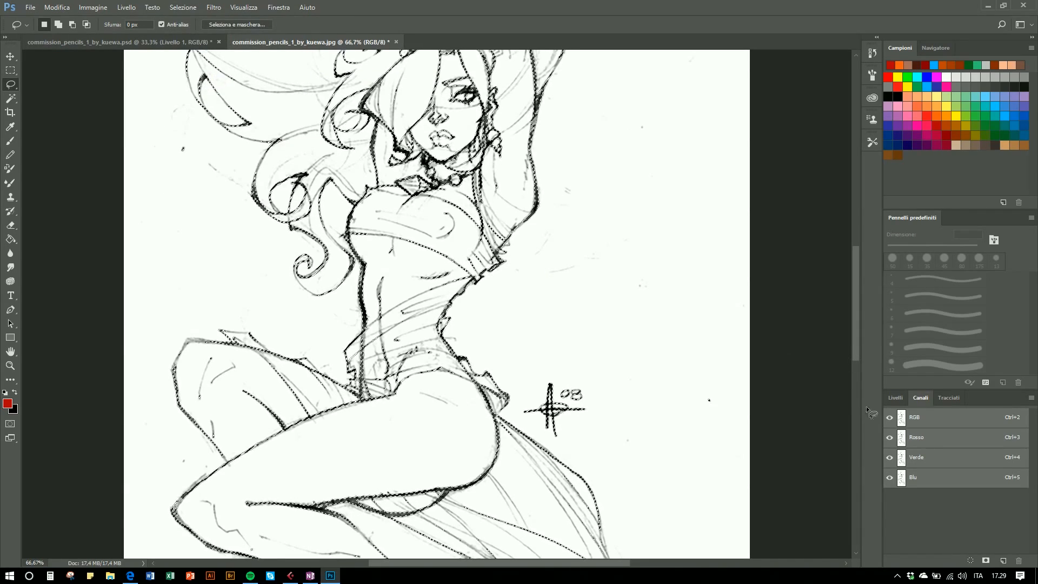
# - Add a new layer and rename it lines
pyautogui.click(895, 399)
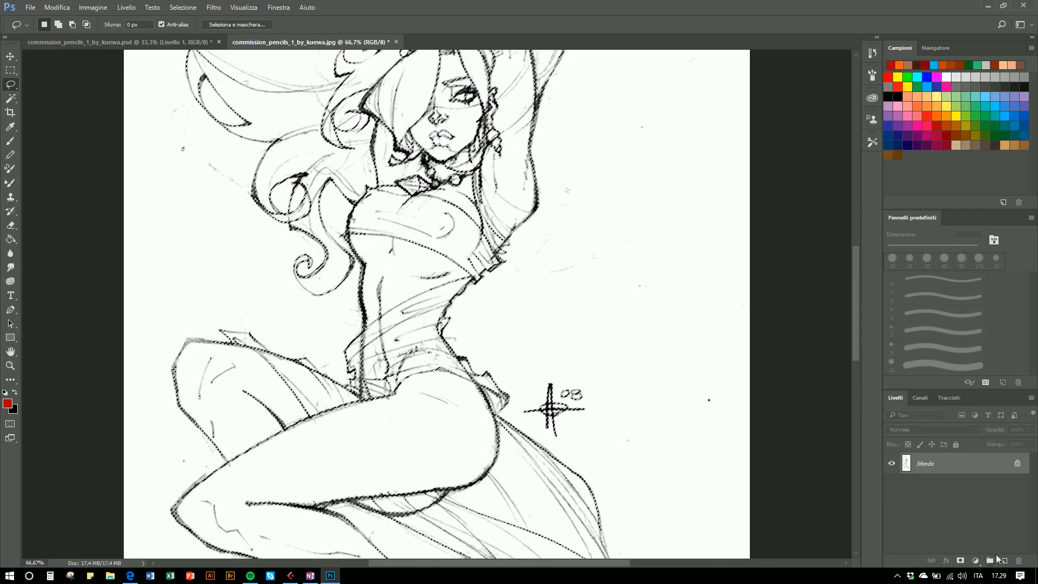
pyautogui.click(1004, 561)
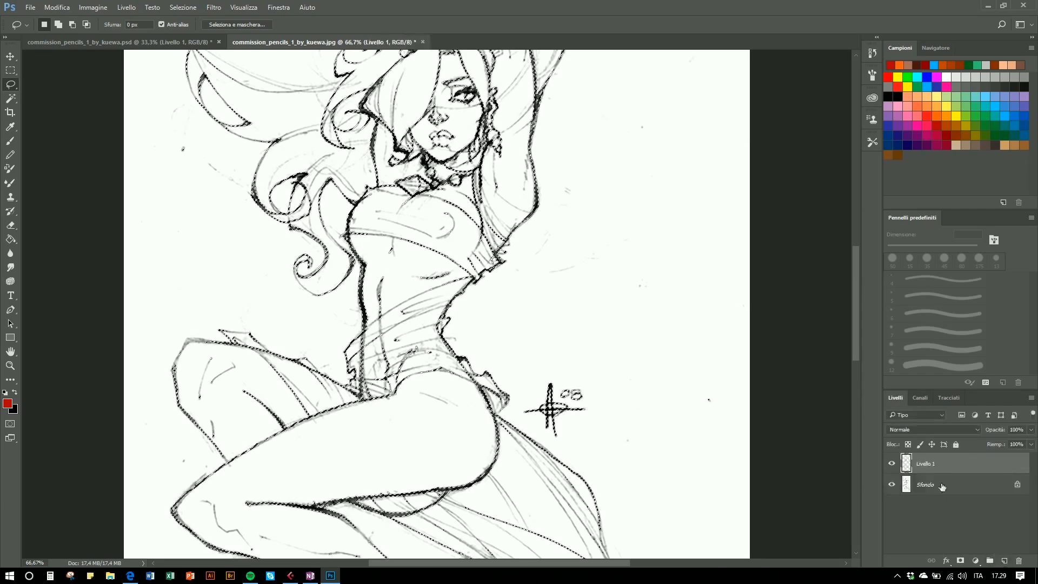
pyautogui.doubleClick(925, 464)
pyautogui.write('lines')
pyautogui.press('Return')
# - Reset to default colours and fill the selection on the lines layer with black
pyautogui.press('g')
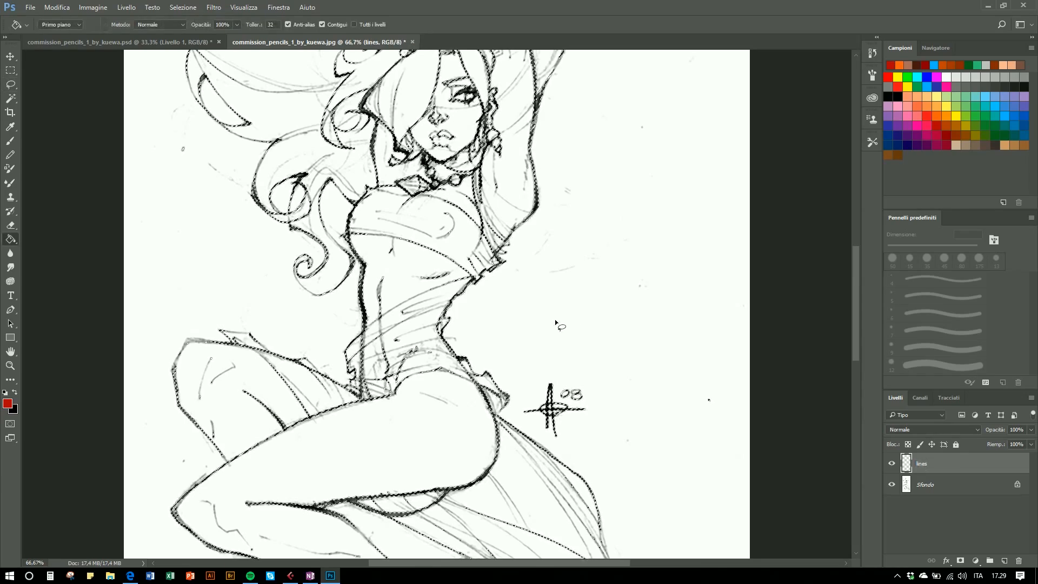
pyautogui.press('d')
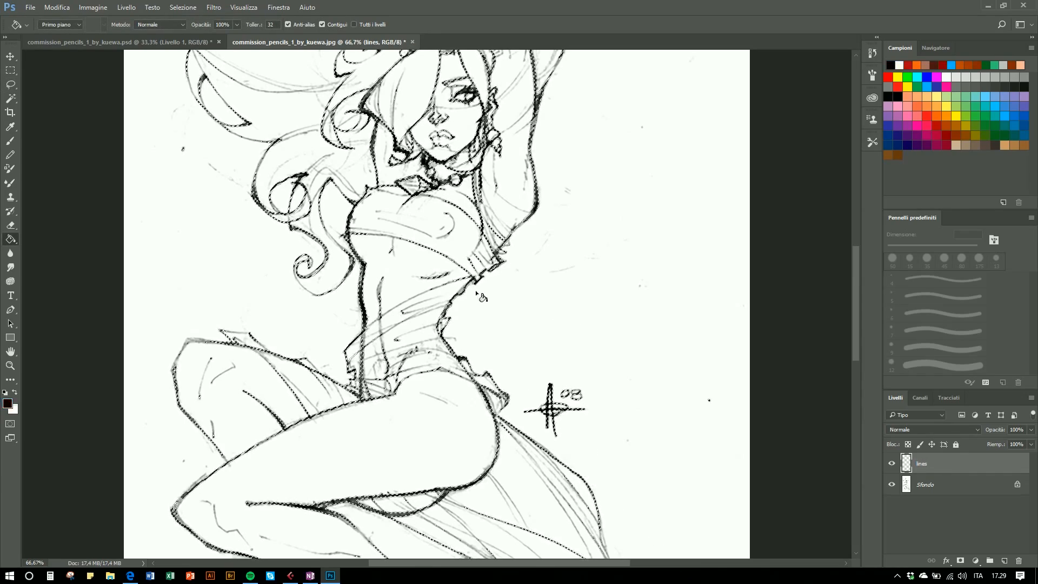
pyautogui.click(477, 294)
# - Hide the Sfondo background layer and deselect
pyautogui.press('l')
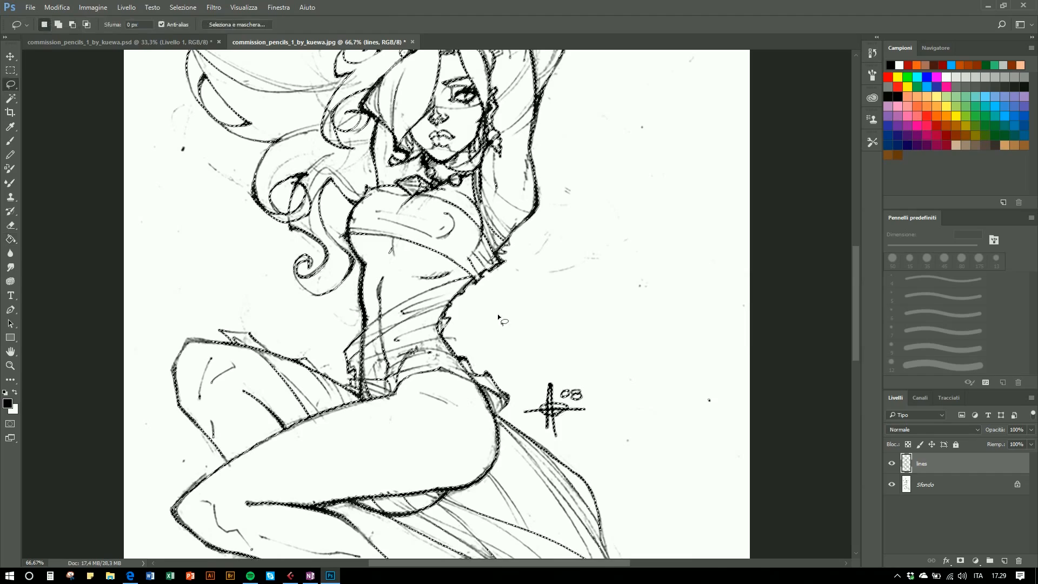
pyautogui.click(892, 484)
pyautogui.hotkey('ctrl', 'd')
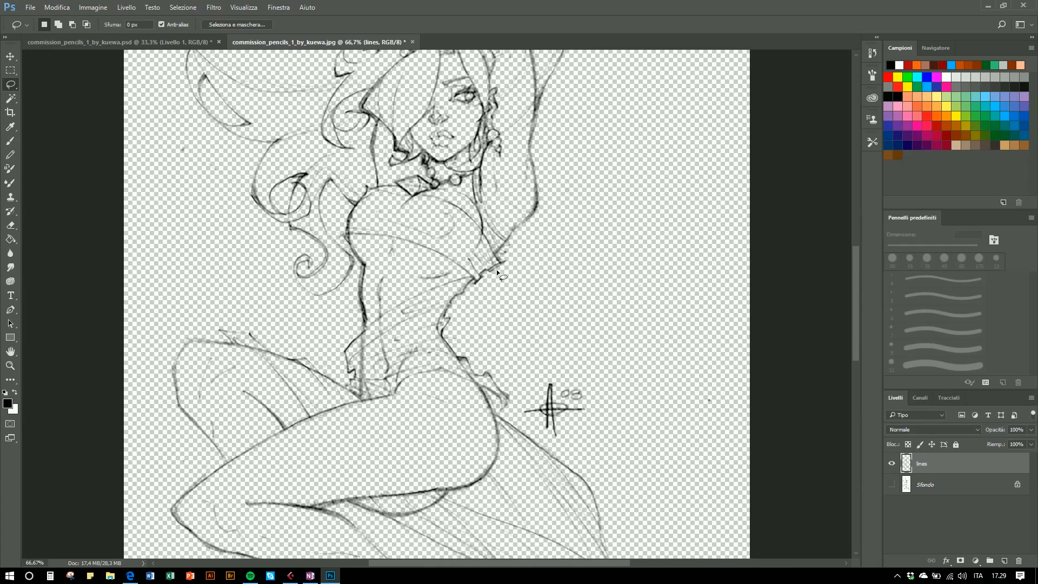
# - Delete the Sfondo background layer and add a new layer below lines named bg
pyautogui.moveTo(954, 490); pyautogui.dragTo(1019, 561)
pyautogui.click(1005, 561)
pyautogui.moveTo(935, 463); pyautogui.dragTo(933, 498)
pyautogui.doubleClick(925, 486)
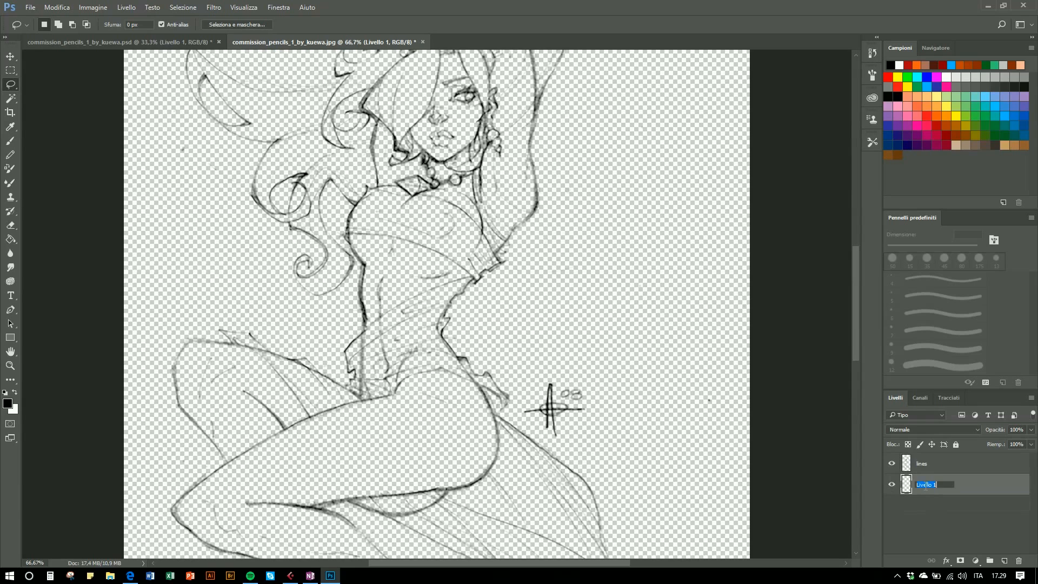
pyautogui.press('Return')
# - Fill the bg layer with a light grey swatch colour using the Paint Bucket
pyautogui.press('g')
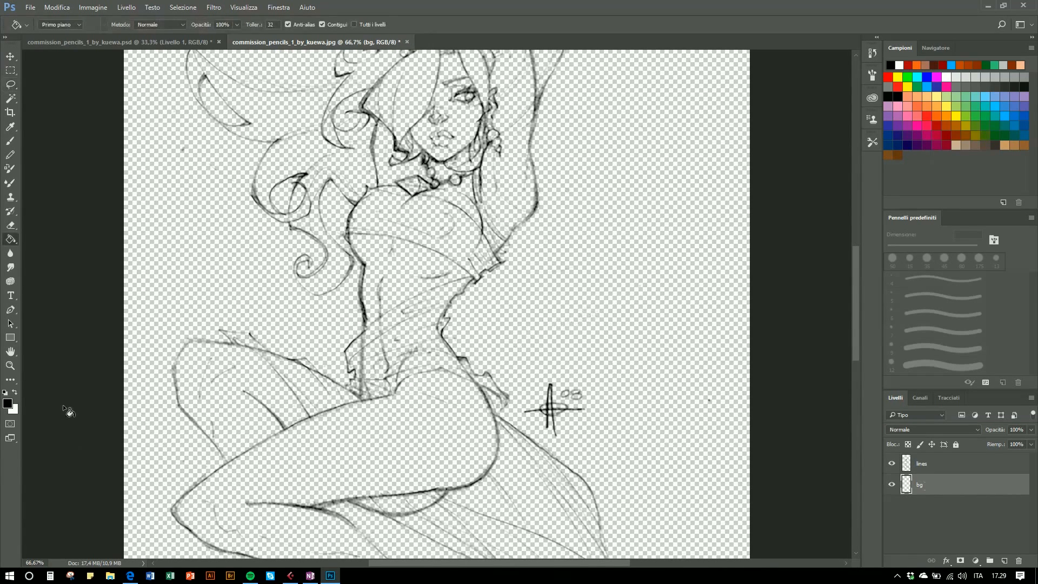
pyautogui.click(976, 78)
pyautogui.click(503, 142)
pyautogui.moveTo(503, 141); pyautogui.dragTo(524, 248)
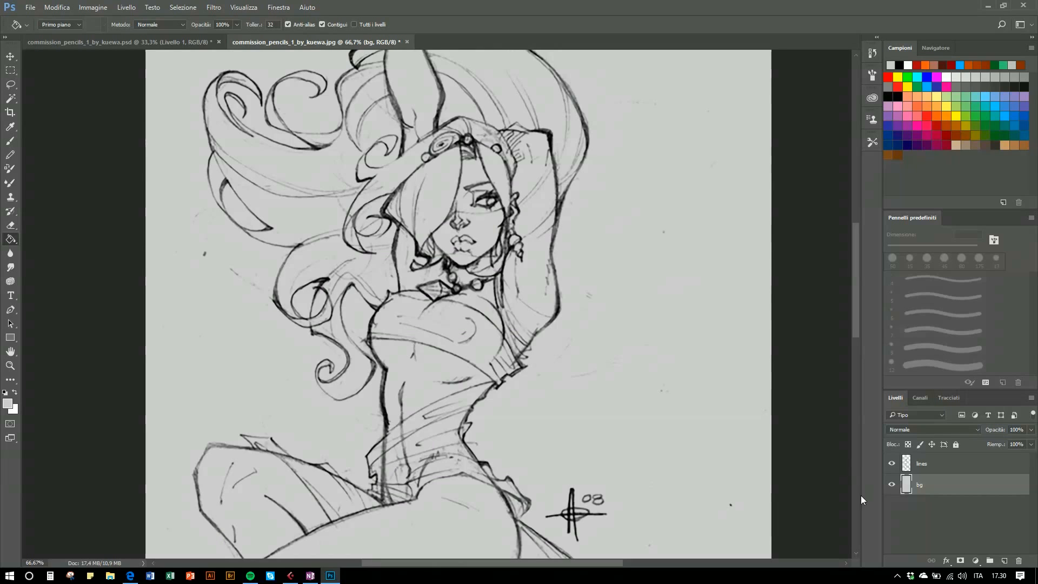
# - Add a new layer between lines and bg and name it skin
pyautogui.click(891, 465)
pyautogui.click(892, 465)
pyautogui.click(892, 486)
pyautogui.click(892, 486)
pyautogui.click(1005, 561)
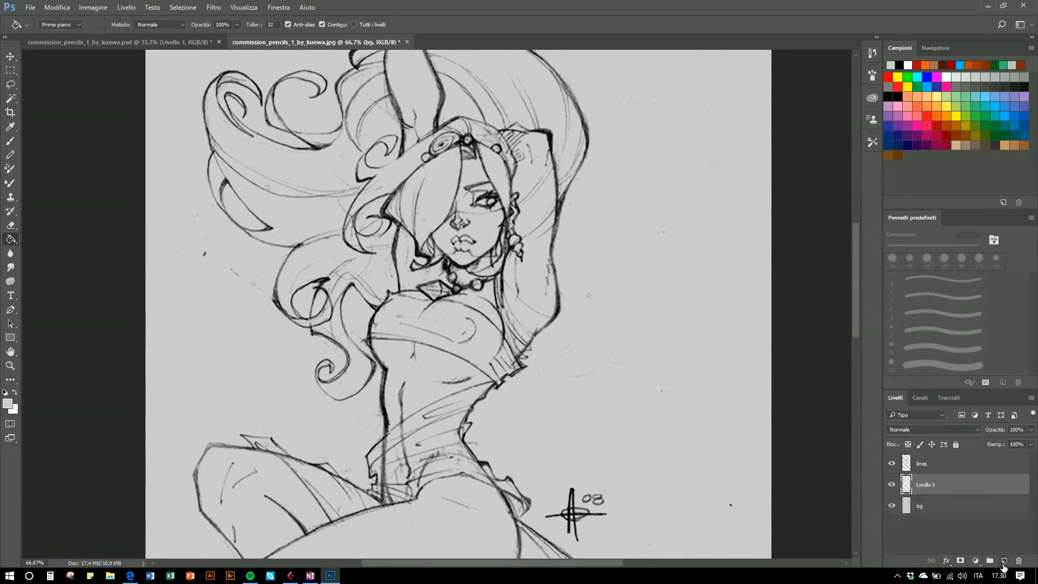
pyautogui.doubleClick(926, 485)
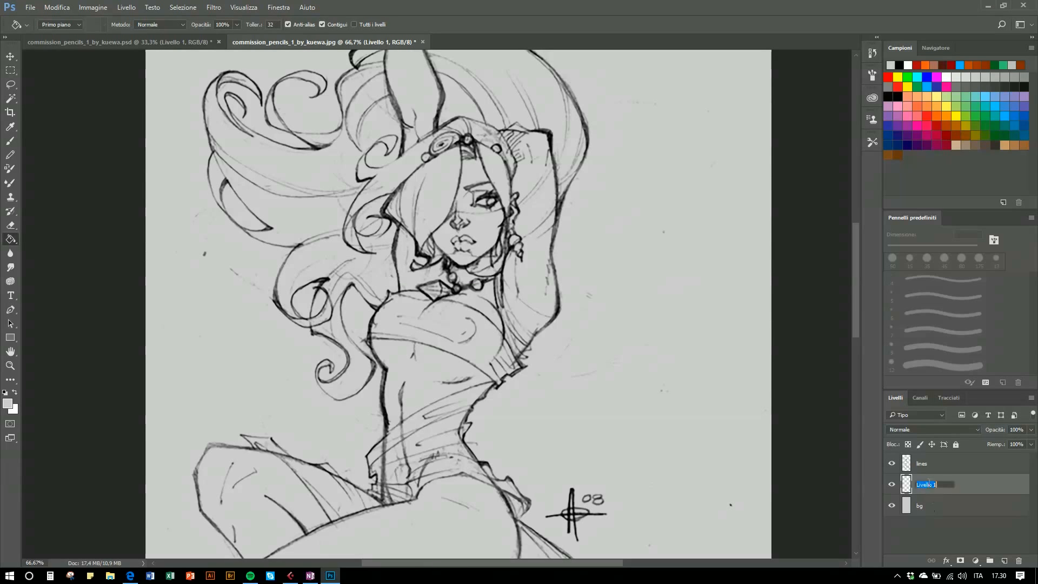
pyautogui.write('skin')
pyautogui.press('Return')
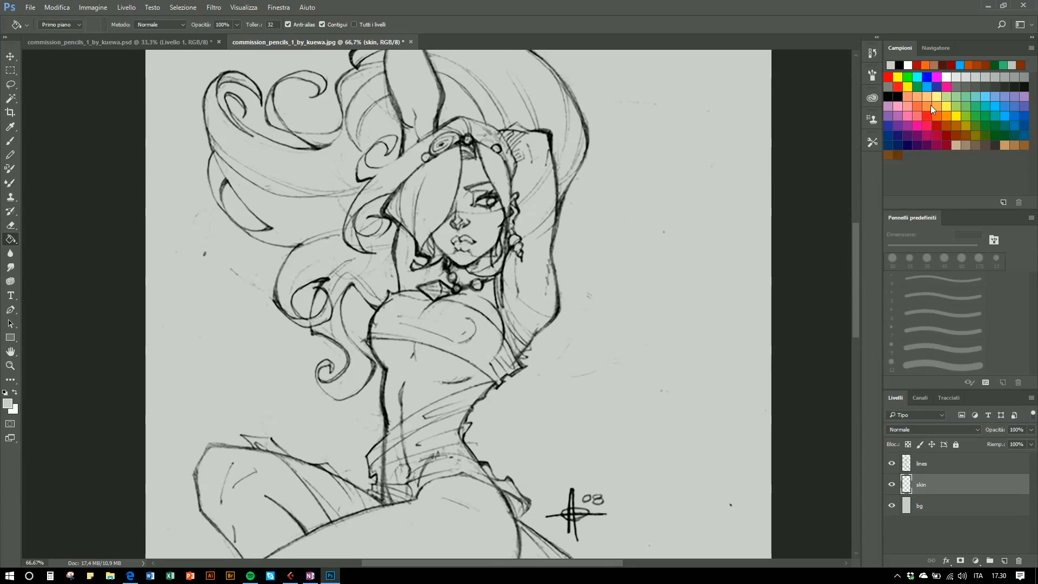
# - Pick a peach swatch and paint a test brush stroke on the skin layer
pyautogui.click(927, 98)
pyautogui.press('b')
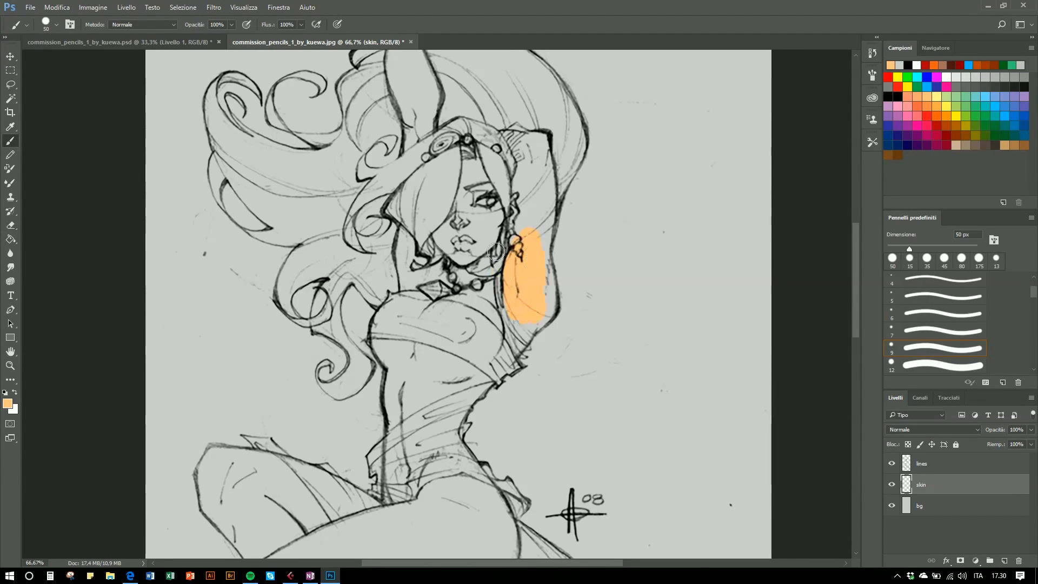
pyautogui.moveTo(473, 213); pyautogui.dragTo(477, 175)
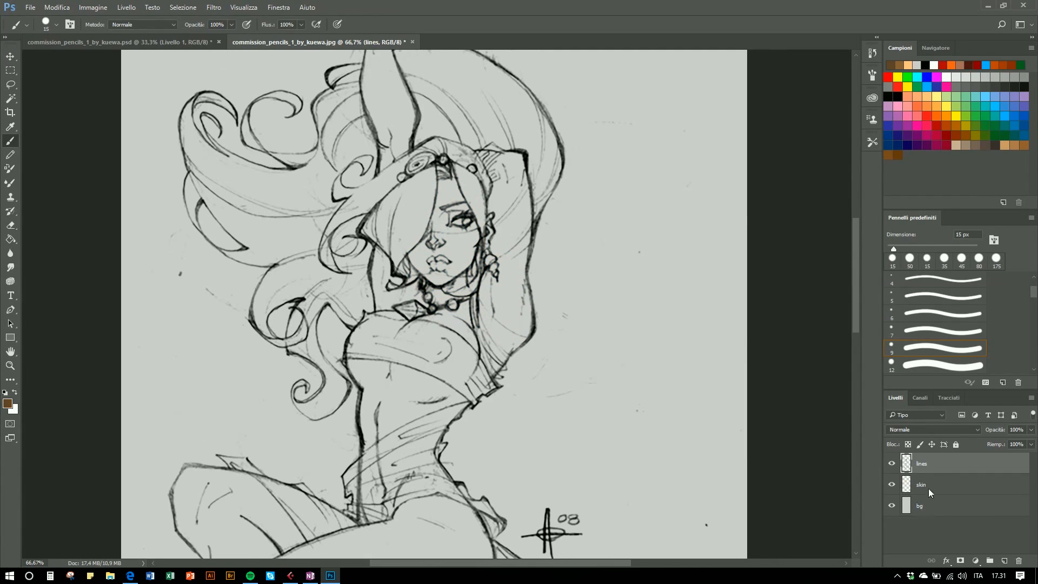
pyautogui.click(929, 489)
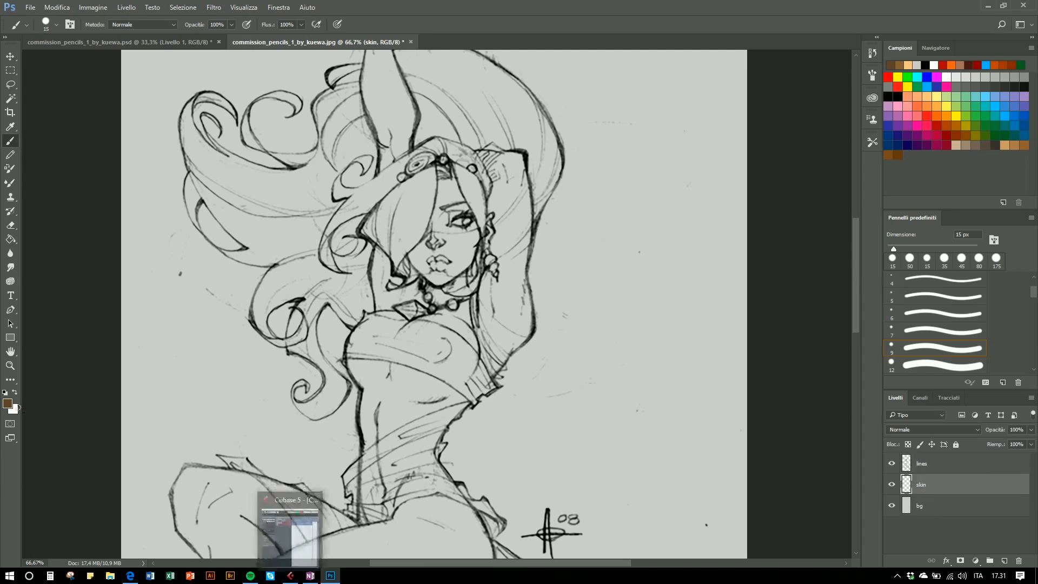
# - Set the foreground colour to brown 996c58, paint a sample stroke beside the figure, and enlarge the brush
pyautogui.click(8, 403)
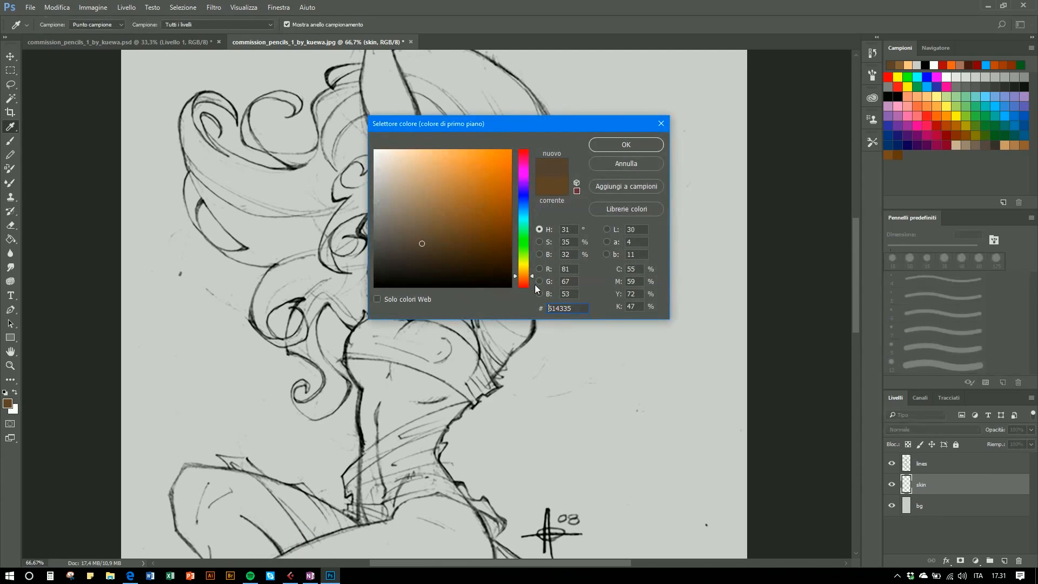
pyautogui.moveTo(532, 282); pyautogui.dragTo(532, 278)
pyautogui.click(433, 204)
pyautogui.moveTo(531, 275); pyautogui.dragTo(531, 279)
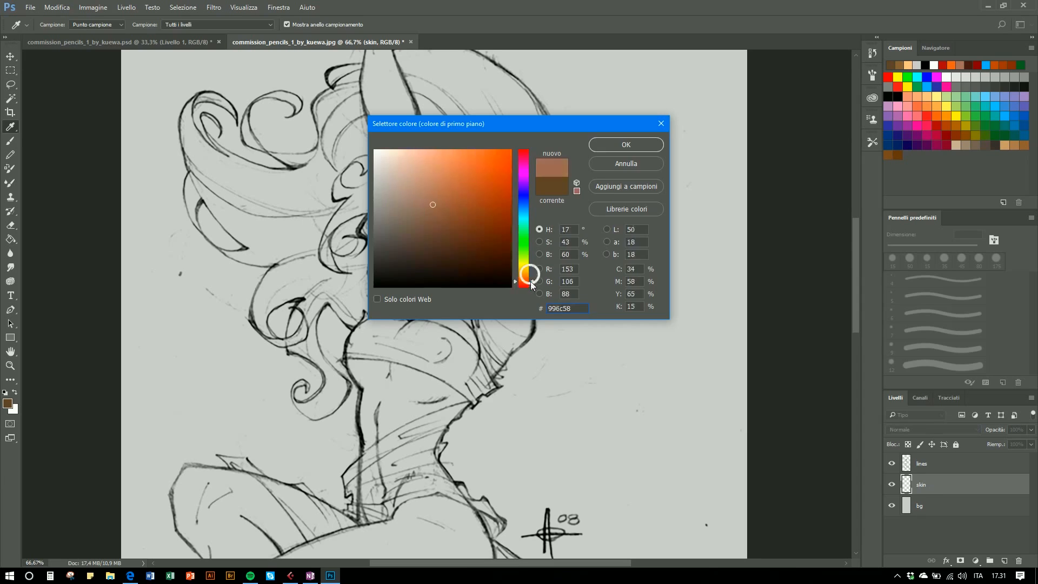
pyautogui.click(626, 145)
pyautogui.moveTo(608, 306); pyautogui.dragTo(613, 262)
pyautogui.press(']')
pyautogui.press(']')
pyautogui.press(']')
pyautogui.press(']')
pyautogui.press(']')
pyautogui.press(']')
# - Choose two lighter skin tones and paint sample swatches of them beside the figure
pyautogui.click(7, 405)
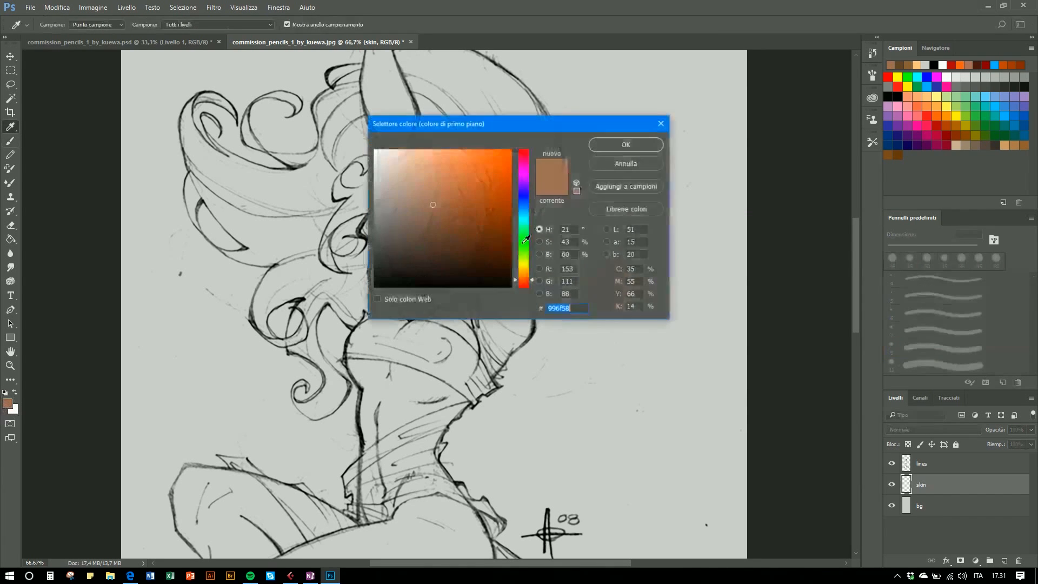
pyautogui.click(433, 187)
pyautogui.click(606, 146)
pyautogui.moveTo(604, 252)
pyautogui.mouseDown()
pyautogui.moveTo(601, 240)
pyautogui.moveTo(581, 265)
pyautogui.moveTo(598, 221)
pyautogui.mouseUp()
pyautogui.click(7, 403)
pyautogui.click(430, 154)
pyautogui.click(621, 144)
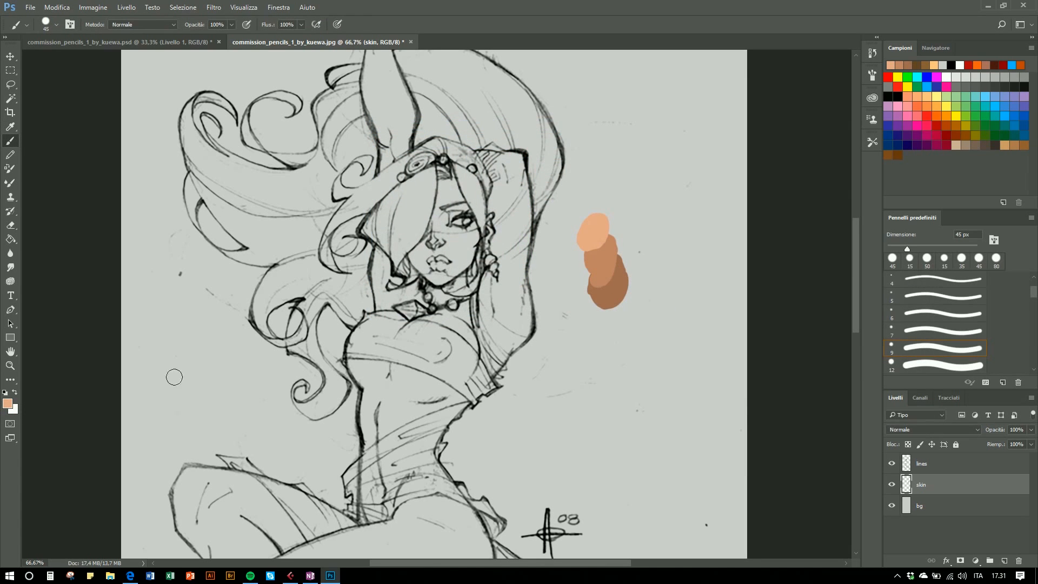
# - Add a darker brown sample swatch below the others and pick the mid skin tone from the samples
pyautogui.click(7, 404)
pyautogui.moveTo(541, 123); pyautogui.dragTo(460, 131)
pyautogui.click(617, 288)
pyautogui.click(356, 236)
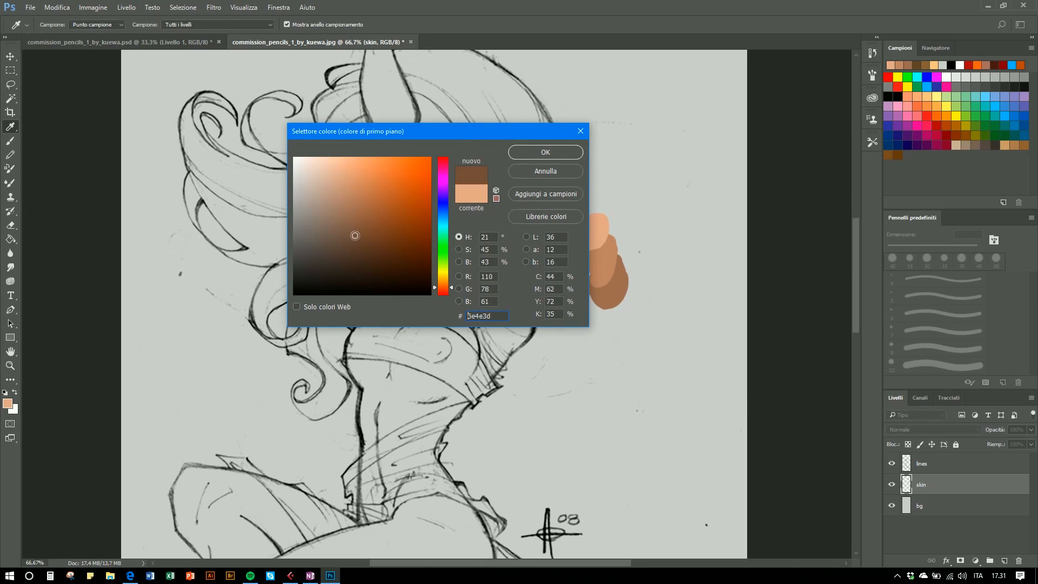
pyautogui.click(546, 152)
pyautogui.moveTo(614, 306)
pyautogui.mouseDown()
pyautogui.moveTo(601, 314)
pyautogui.moveTo(611, 327)
pyautogui.mouseUp()
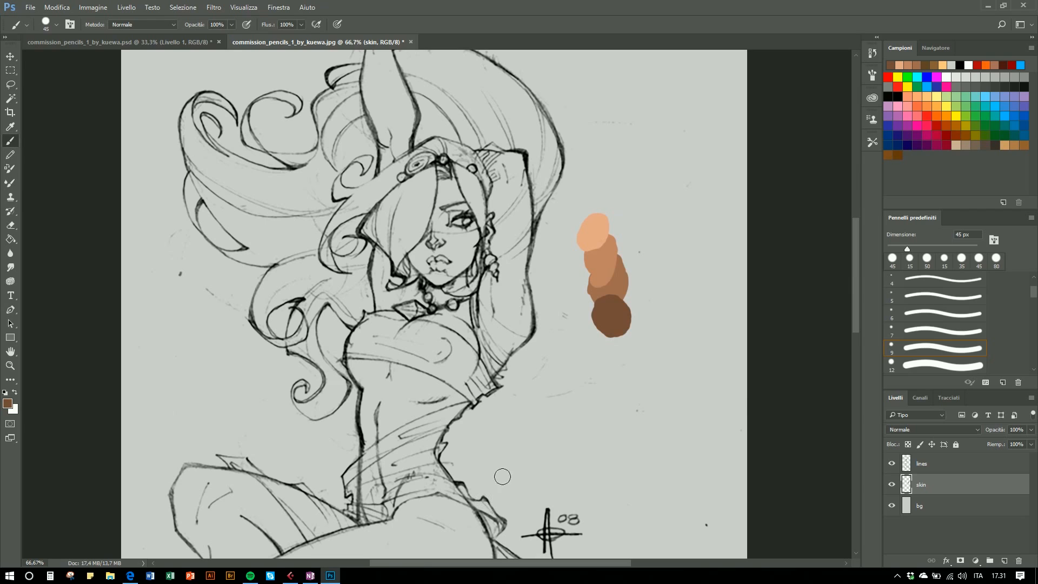
pyautogui.keyDown('alt'); pyautogui.click(600, 300); pyautogui.keyUp('alt')
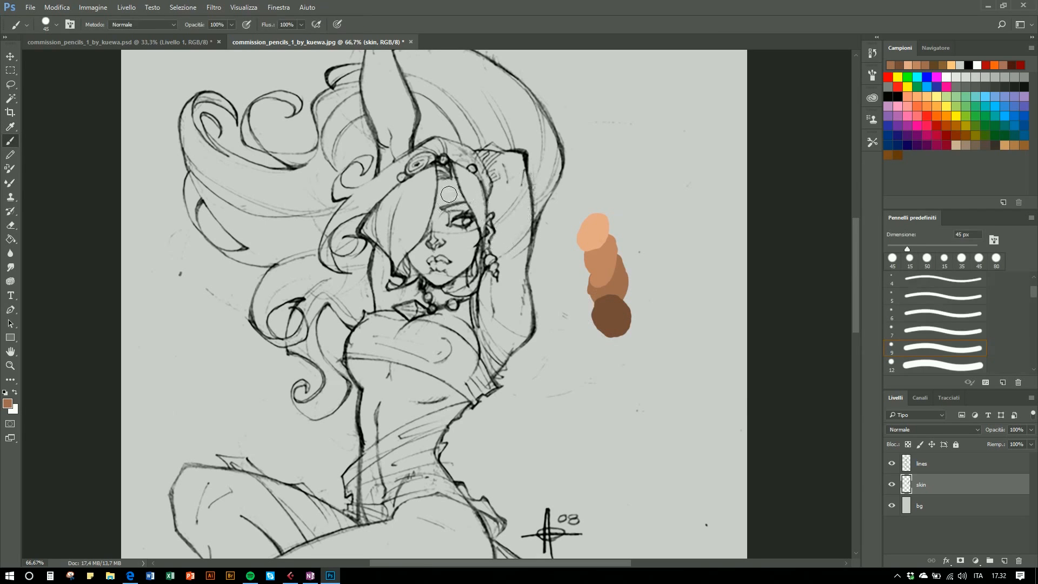
# - Paint the face and neck with the mid skin tone on the skin layer
pyautogui.moveTo(444, 181)
pyautogui.mouseDown()
pyautogui.moveTo(439, 230)
pyautogui.moveTo(413, 261)
pyautogui.moveTo(441, 285)
pyautogui.moveTo(455, 222)
pyautogui.moveTo(467, 254)
pyautogui.moveTo(476, 238)
pyautogui.moveTo(450, 184)
pyautogui.moveTo(469, 224)
pyautogui.moveTo(460, 207)
pyautogui.mouseUp()
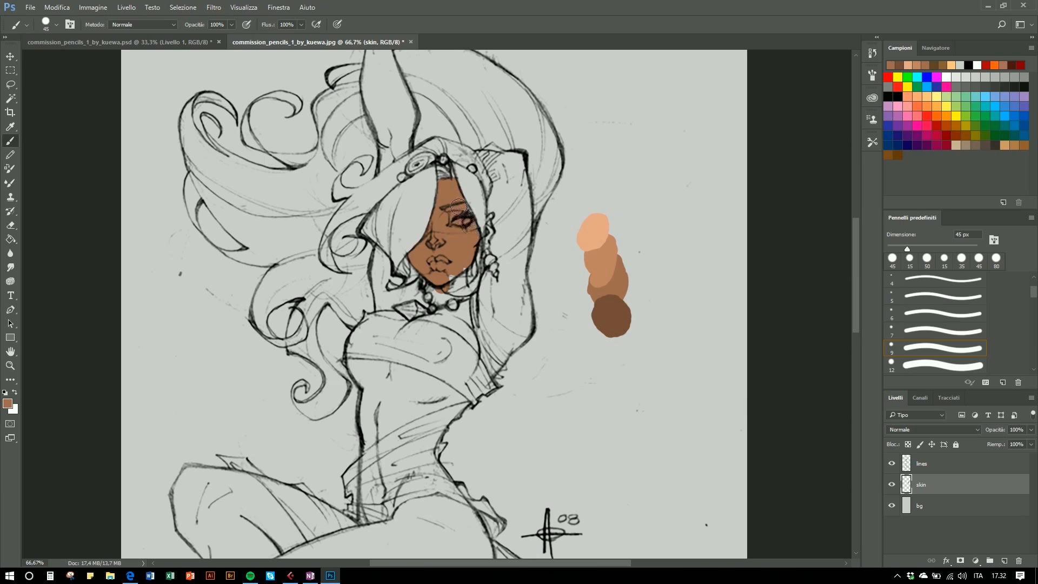
pyautogui.moveTo(445, 296)
pyautogui.mouseDown()
pyautogui.moveTo(451, 271)
pyautogui.moveTo(461, 284)
pyautogui.moveTo(466, 277)
pyautogui.moveTo(454, 279)
pyautogui.mouseUp()
# - Outline the raised arm with the Polygonal Lasso, fill it with the skin tone, and deselect
pyautogui.press('l')
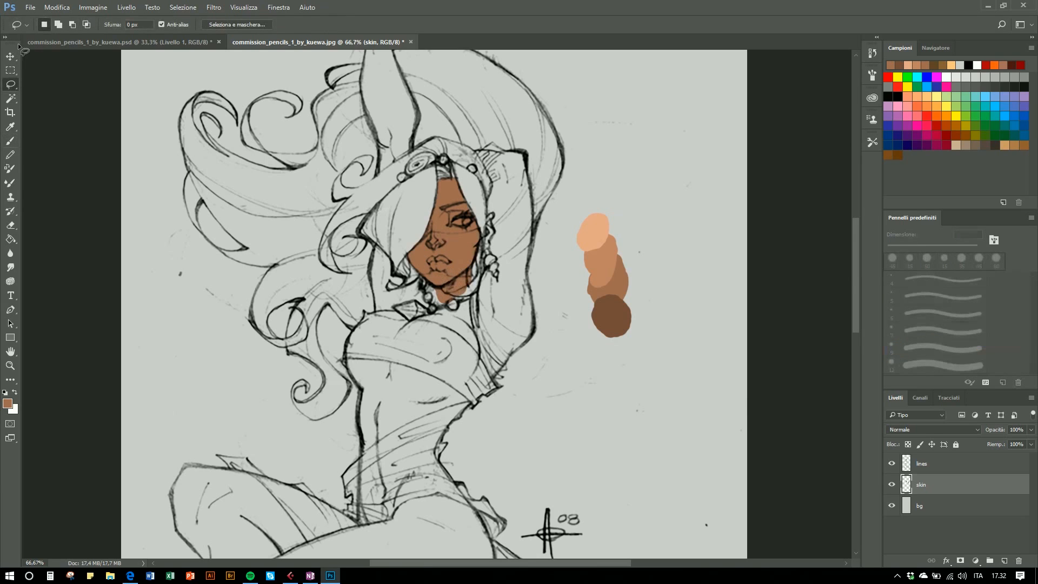
pyautogui.rightClick(10, 84)
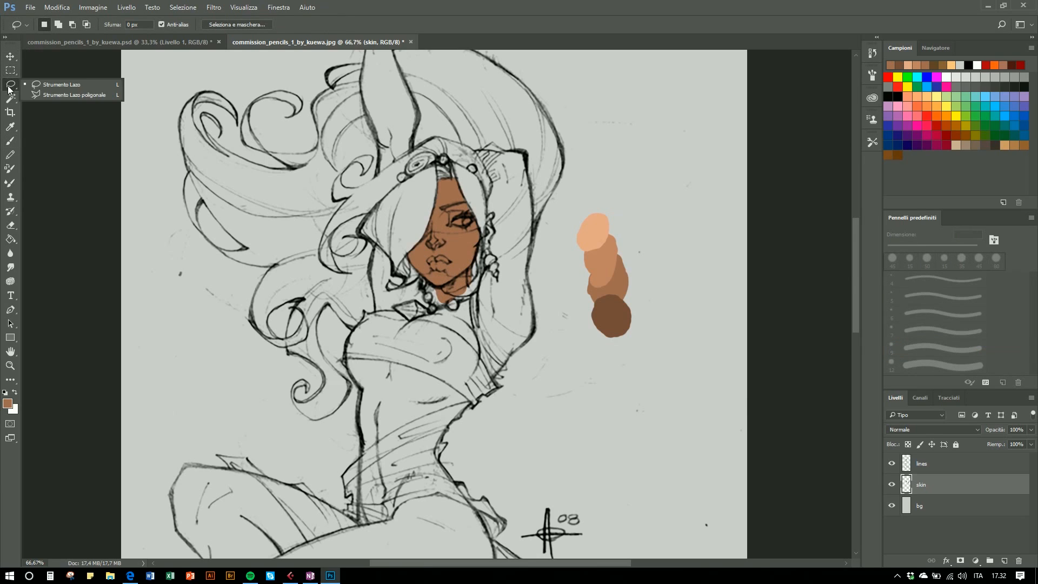
pyautogui.click(49, 91)
pyautogui.click(474, 152)
pyautogui.click(521, 151)
pyautogui.click(530, 186)
pyautogui.click(533, 232)
pyautogui.click(528, 264)
pyautogui.click(529, 278)
pyautogui.click(533, 305)
pyautogui.click(535, 326)
pyautogui.click(527, 338)
pyautogui.click(510, 351)
pyautogui.click(477, 312)
pyautogui.click(484, 276)
pyautogui.click(490, 246)
pyautogui.click(492, 205)
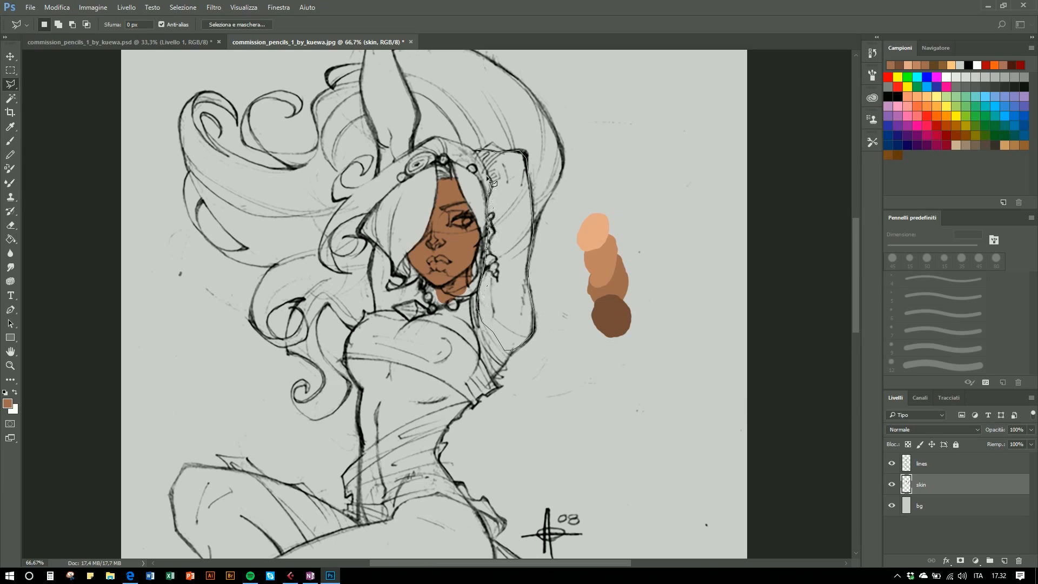
pyautogui.click(478, 152)
pyautogui.press('g')
pyautogui.click(490, 280)
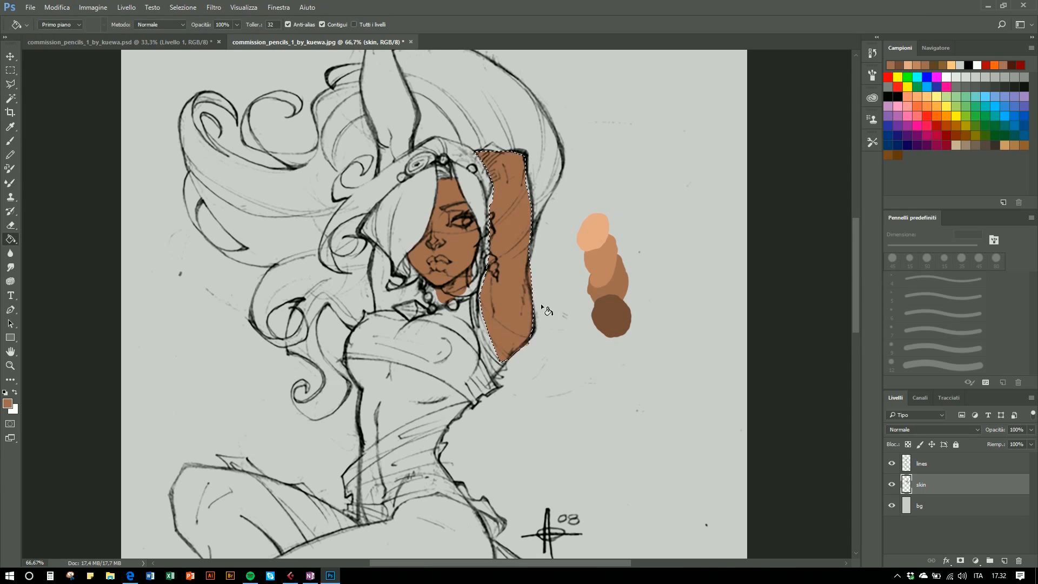
pyautogui.press('l')
pyautogui.hotkey('ctrl', 'd')
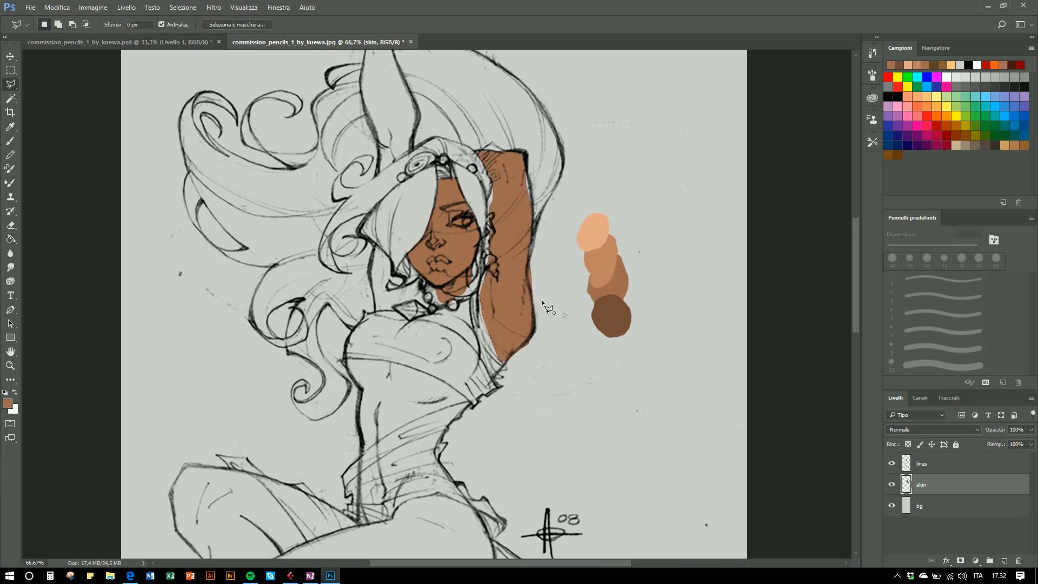
# - Trace a Pen path around the bent leg and foot
pyautogui.moveTo(519, 360)
pyautogui.mouseDown()
pyautogui.moveTo(573, 271)
pyautogui.moveTo(566, 231)
pyautogui.mouseUp()
pyautogui.moveTo(482, 371)
pyautogui.mouseDown()
pyautogui.moveTo(531, 277)
pyautogui.moveTo(547, 217)
pyautogui.mouseUp()
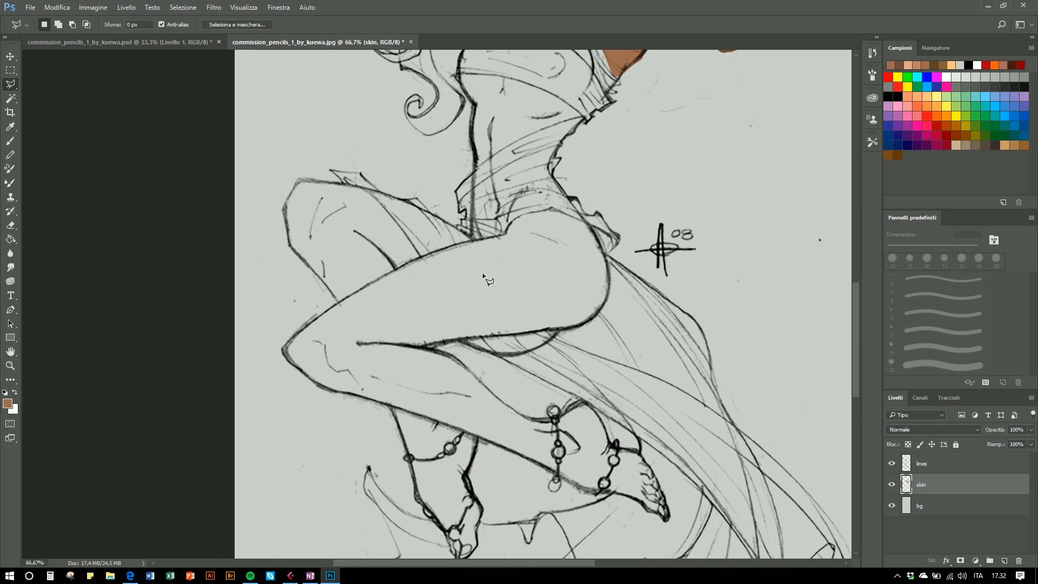
pyautogui.scroll(2, 482, 272)
pyautogui.press('p')
pyautogui.moveTo(533, 261); pyautogui.dragTo(530, 212)
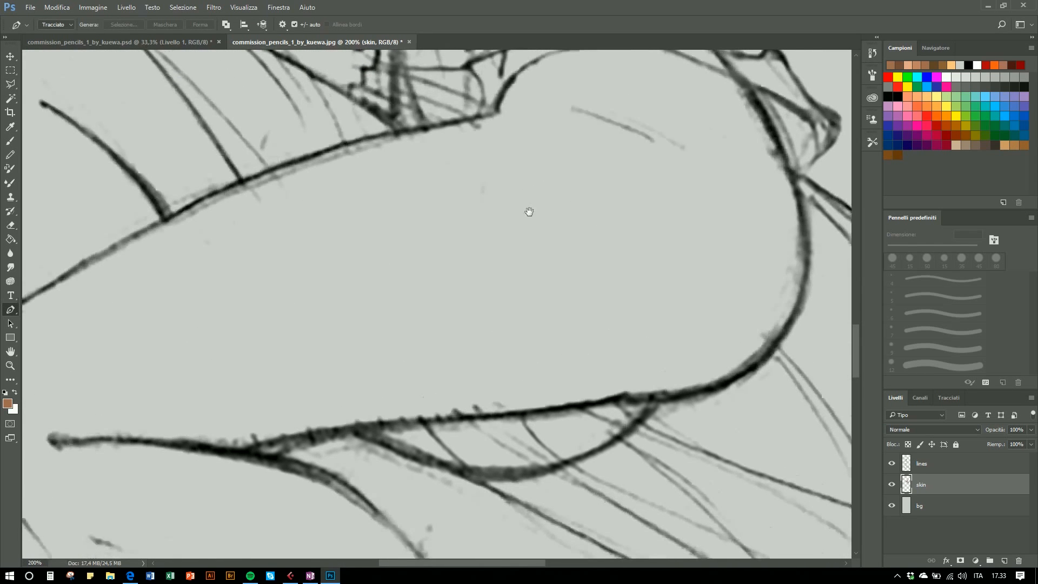
pyautogui.hotkey('ctrl', '-')
pyautogui.click(596, 199)
pyautogui.moveTo(615, 314); pyautogui.dragTo(588, 358)
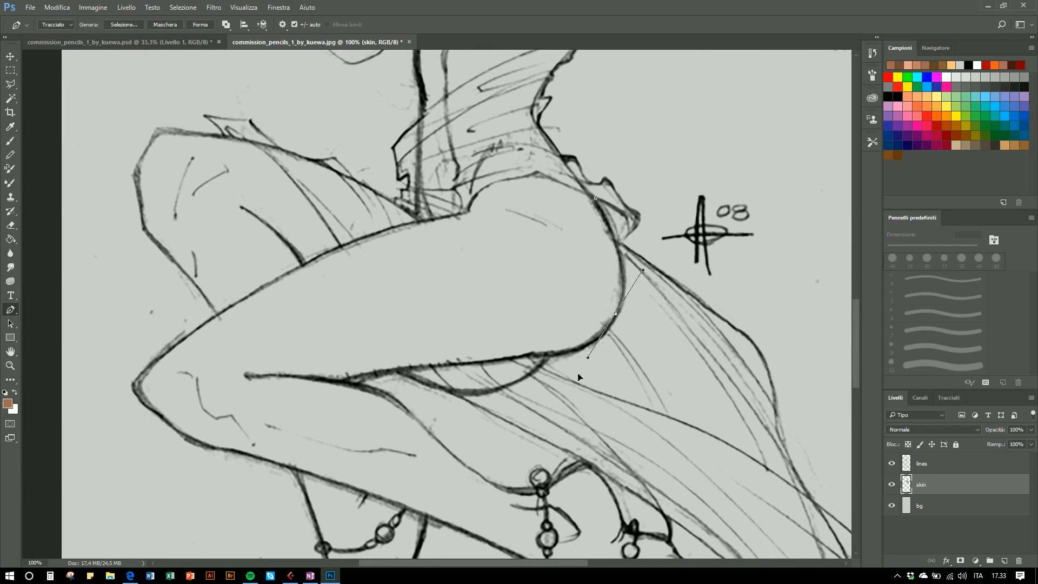
pyautogui.click(481, 361)
pyautogui.moveTo(367, 374); pyautogui.dragTo(421, 428)
pyautogui.click(334, 383)
pyautogui.moveTo(505, 489); pyautogui.dragTo(657, 511)
pyautogui.moveTo(641, 449); pyautogui.dragTo(692, 507)
pyautogui.click(692, 508)
pyautogui.click(697, 533)
pyautogui.click(673, 527)
pyautogui.click(659, 515)
pyautogui.click(651, 512)
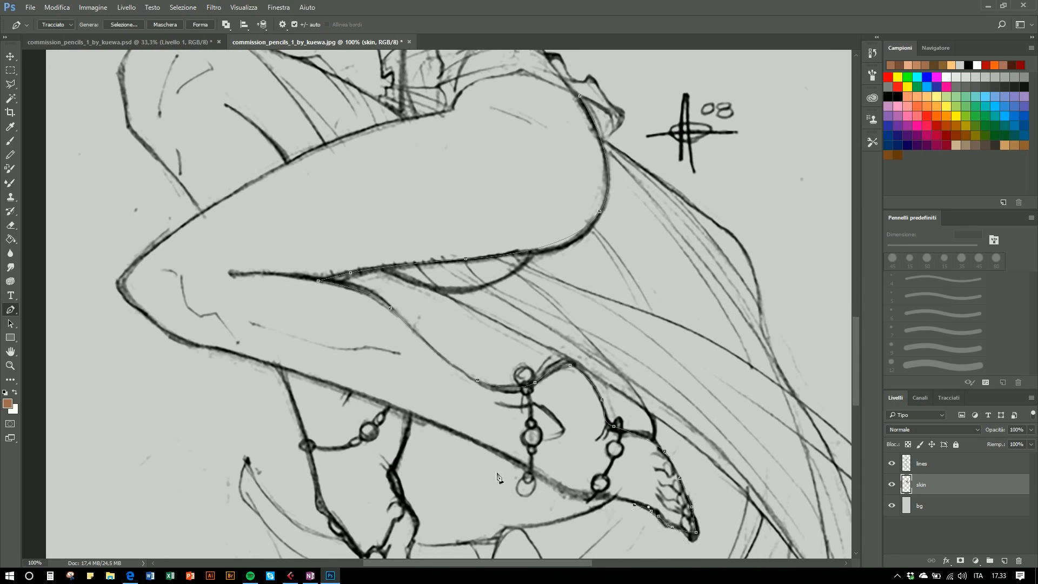
pyautogui.click(563, 496)
# - Convert the leg path to a selection, fill it with the skin tone, and deselect
pyautogui.rightClick(494, 173)
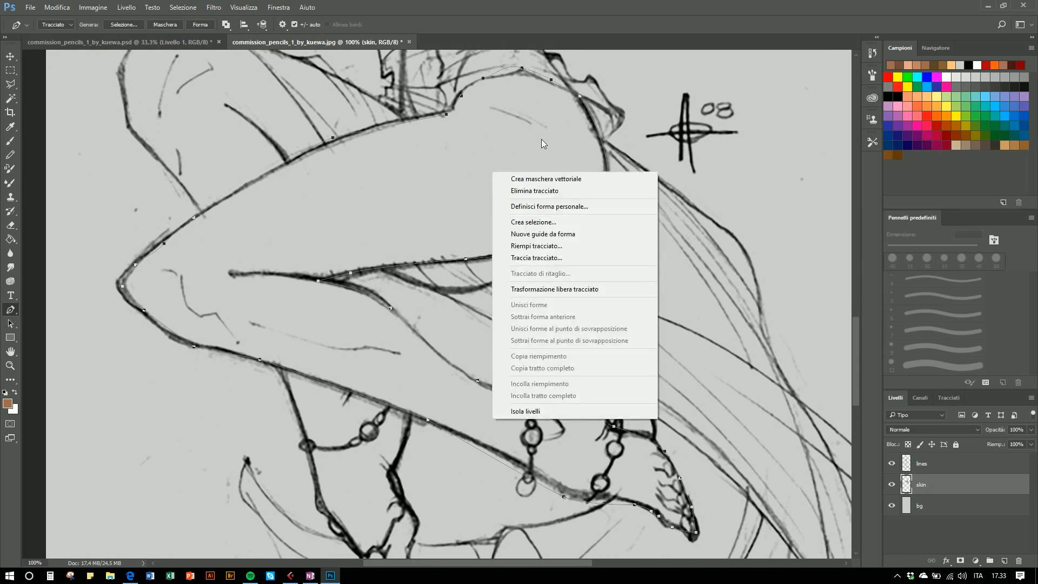
pyautogui.press('Escape')
pyautogui.rightClick(431, 180)
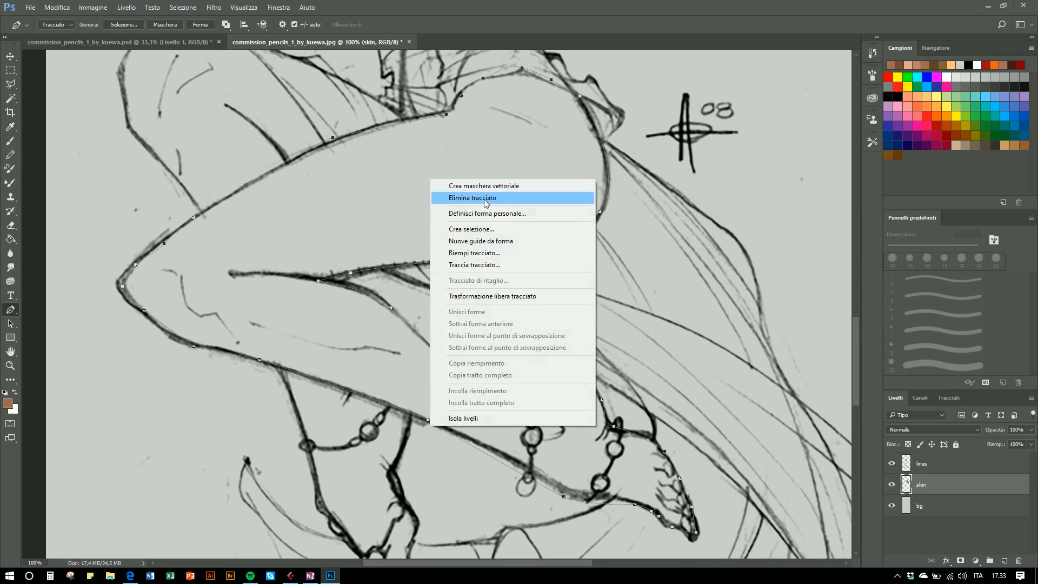
pyautogui.click(479, 230)
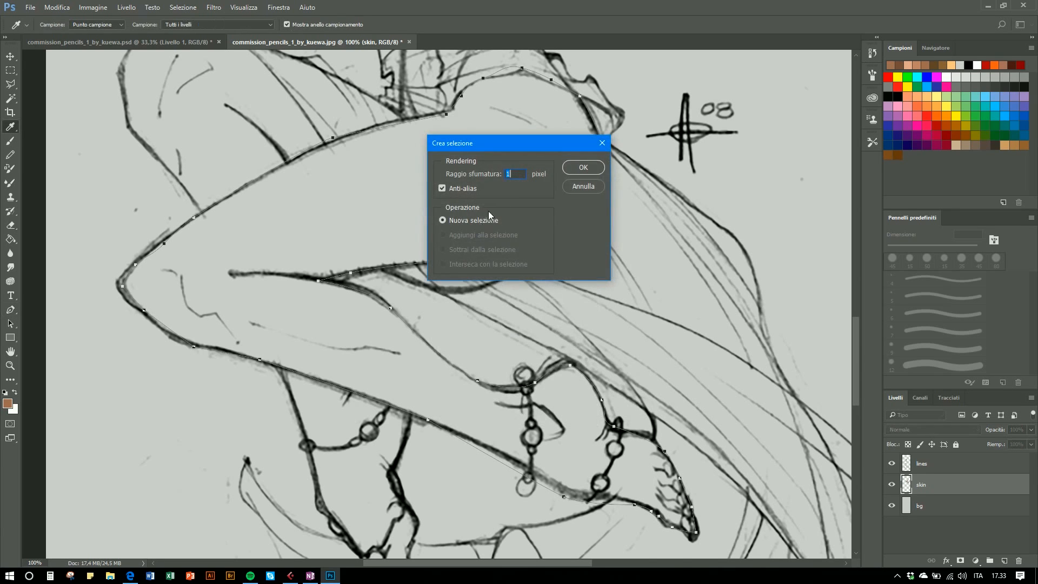
pyautogui.click(573, 167)
pyautogui.press('g')
pyautogui.click(495, 173)
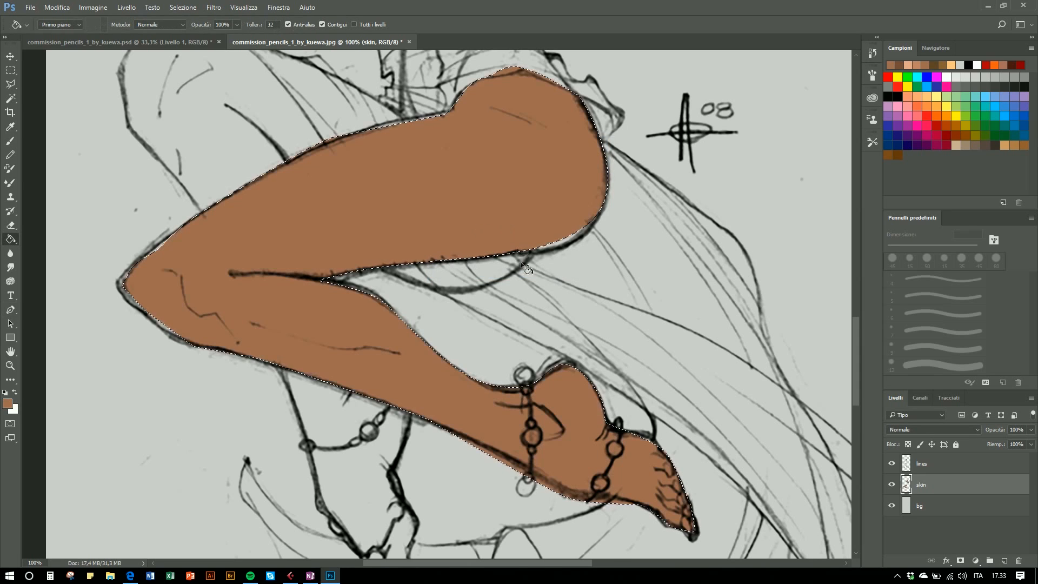
pyautogui.press('l')
pyautogui.click(523, 292)
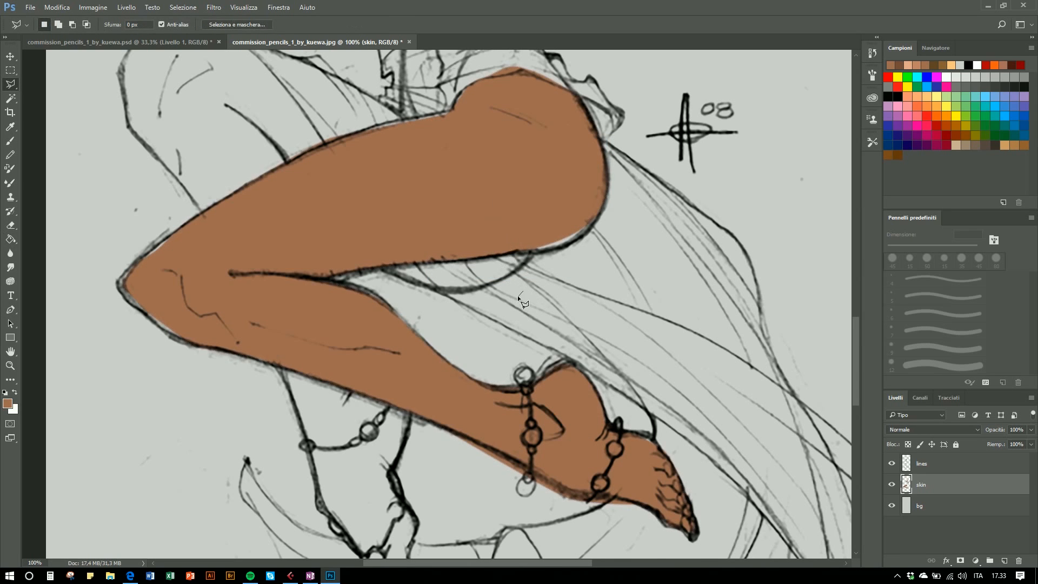
# - Close the jpg document and show the Livello 1 and Livello 2 colour layers in the finished psd
pyautogui.hotkey('ctrl', 'w')
pyautogui.click(518, 218)
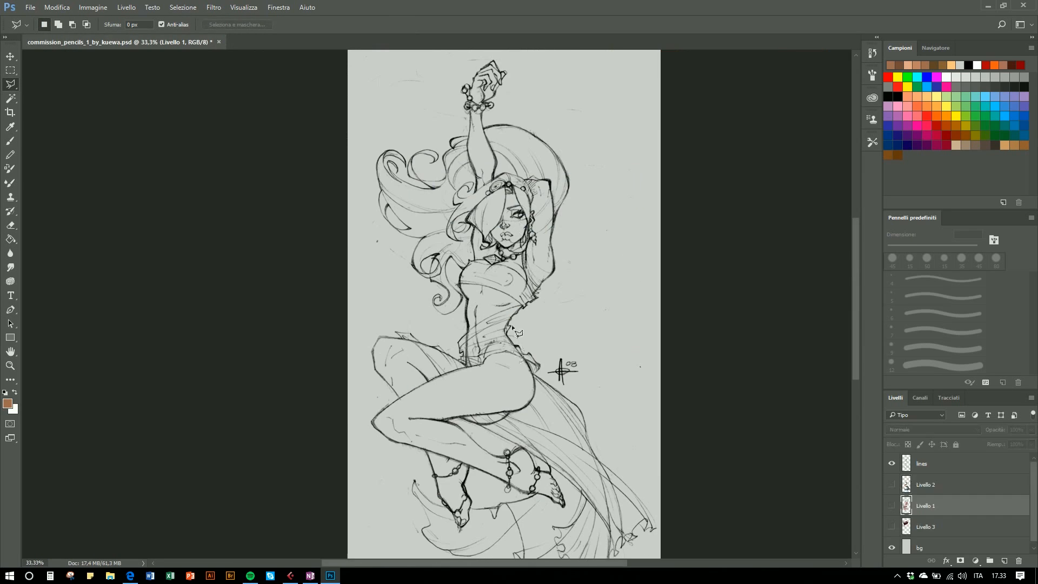
pyautogui.click(892, 506)
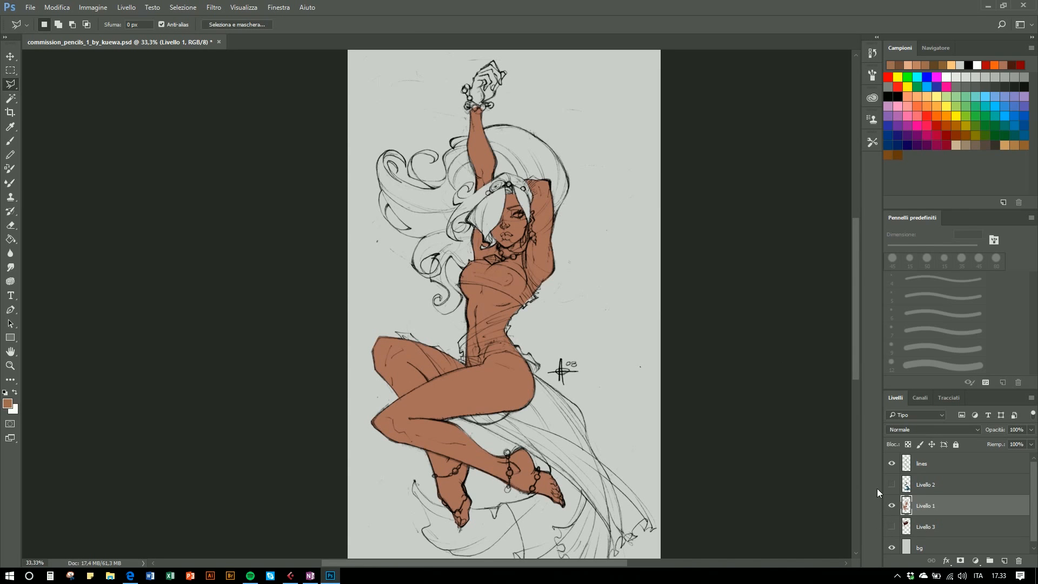
pyautogui.click(892, 486)
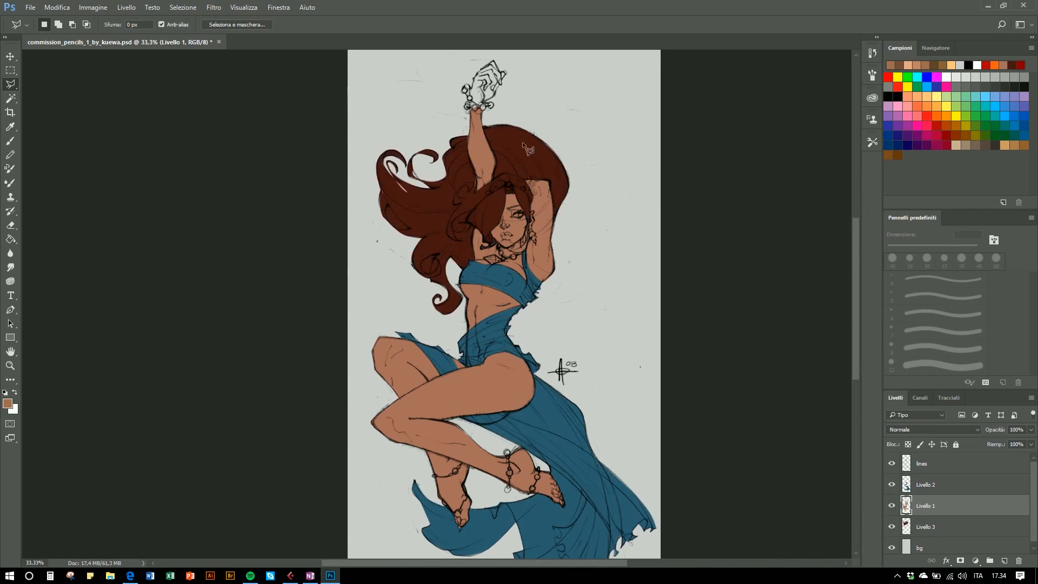
# - Lock transparent pixels on Livello 2, Livello 1 and Livello 3
pyautogui.click(933, 486)
pyautogui.click(909, 445)
pyautogui.click(930, 506)
pyautogui.click(908, 444)
pyautogui.click(926, 527)
pyautogui.click(909, 444)
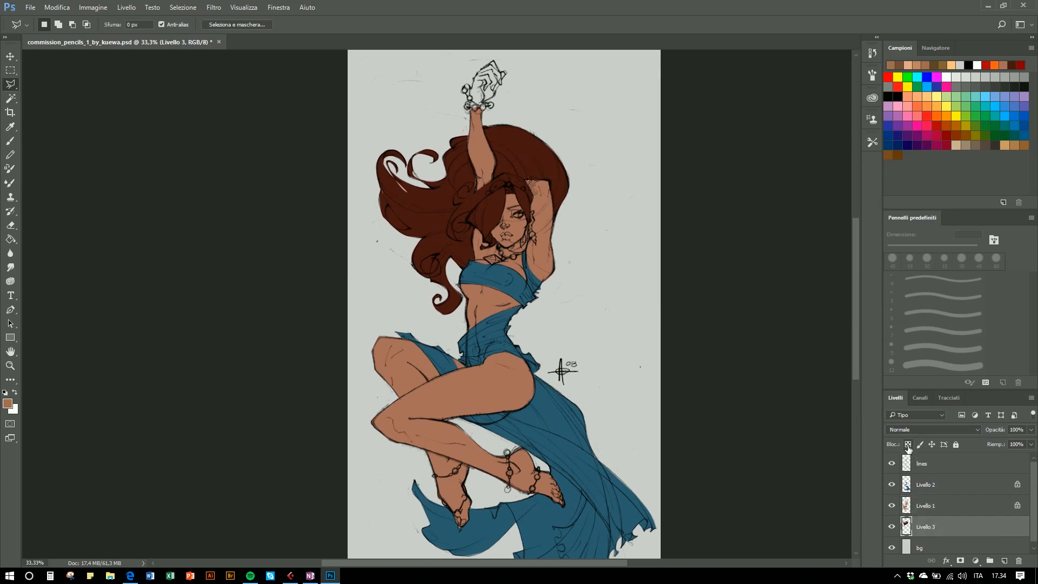
# - On Livello 2, sample the dress blue for the Brush and unlock its transparent pixels
pyautogui.click(928, 487)
pyautogui.press('i')
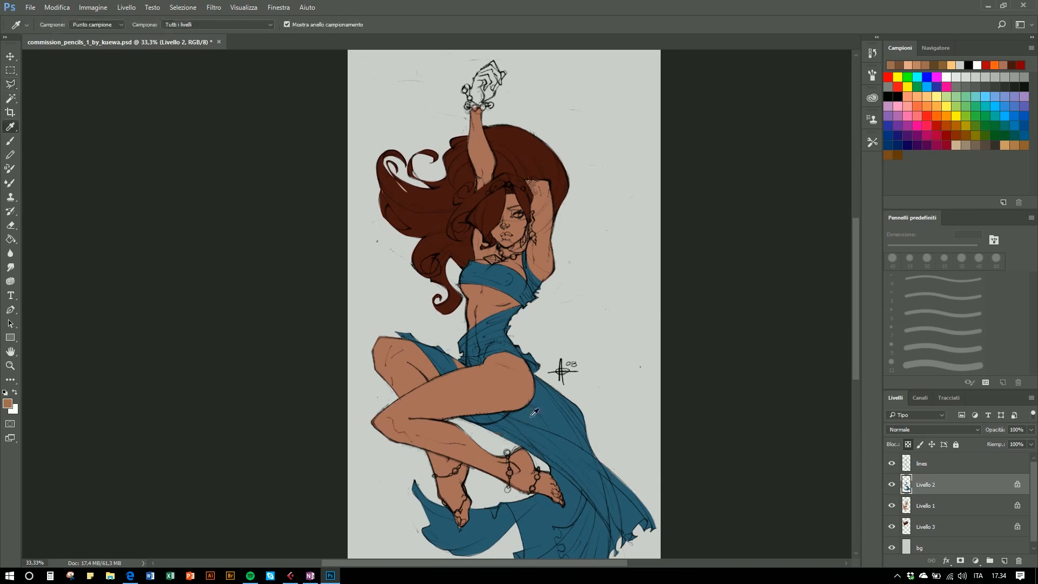
pyautogui.click(517, 430)
pyautogui.press('b')
pyautogui.click(908, 444)
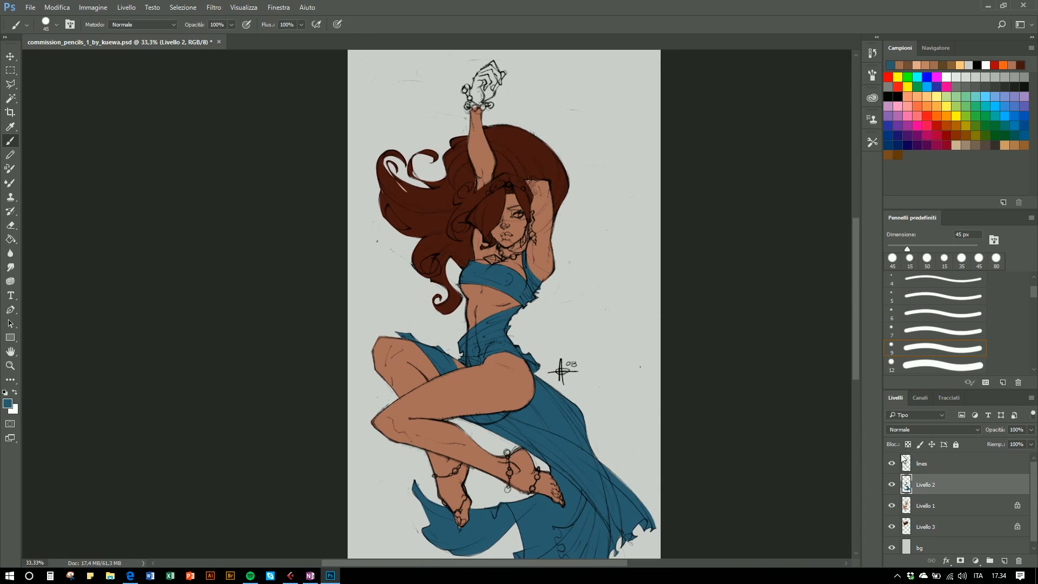
# - Paint a light blue stroke over the dress on Livello 2 and undo it
pyautogui.click(1005, 116)
pyautogui.moveTo(538, 388)
pyautogui.mouseDown()
pyautogui.moveTo(572, 432)
pyautogui.moveTo(516, 369)
pyautogui.moveTo(562, 373)
pyautogui.moveTo(500, 346)
pyautogui.moveTo(540, 385)
pyautogui.mouseUp()
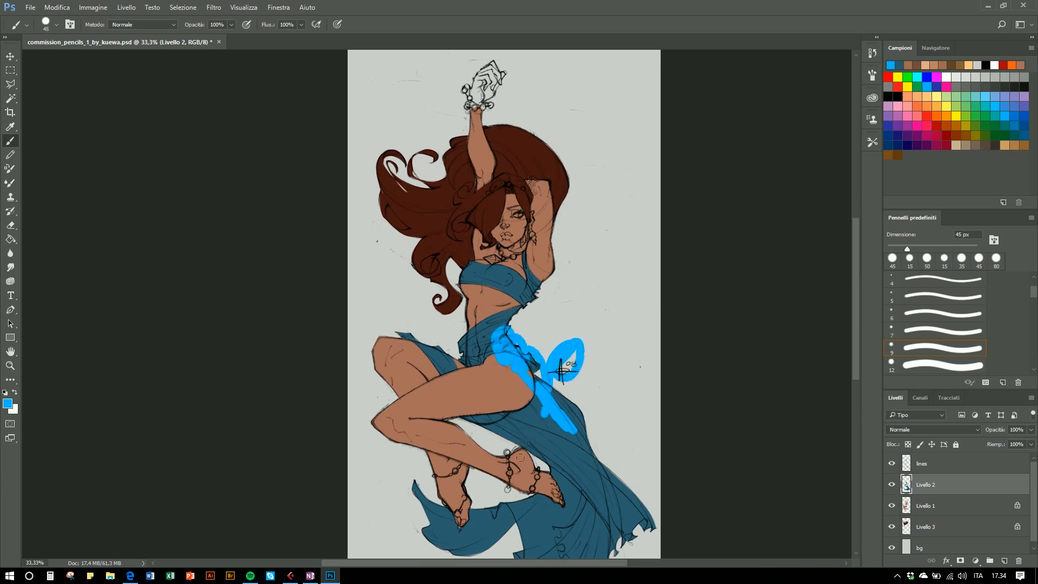
pyautogui.hotkey('ctrl', 'alt', 'z')
pyautogui.hotkey('ctrl', 'alt', 'z')
pyautogui.hotkey('ctrl', 'alt', 'z')
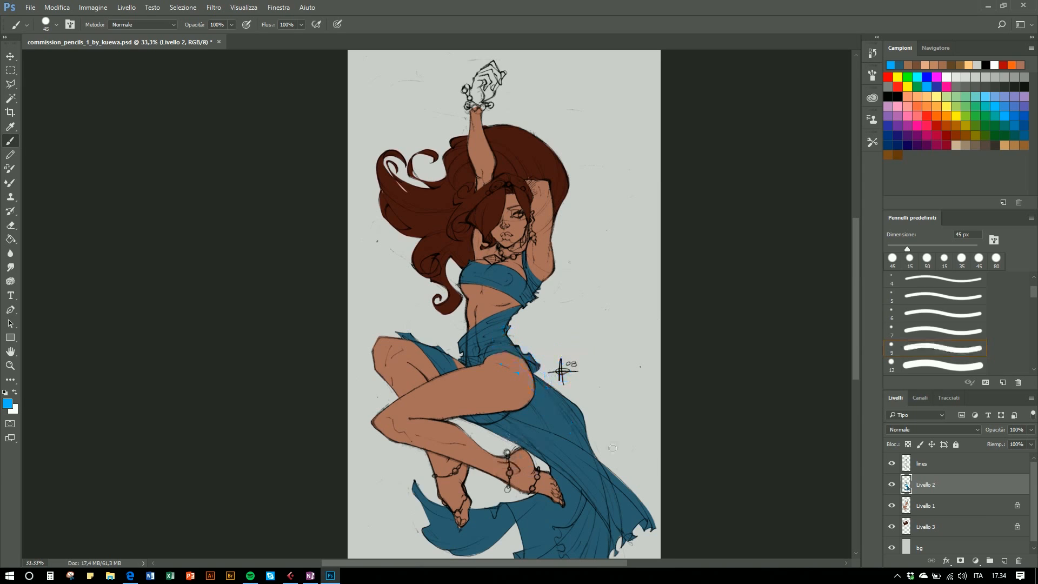
# - Paint light blue strokes across the dress on Livello 2 and undo them
pyautogui.moveTo(552, 406)
pyautogui.mouseDown()
pyautogui.moveTo(512, 369)
pyautogui.moveTo(547, 415)
pyautogui.moveTo(504, 377)
pyautogui.moveTo(511, 414)
pyautogui.moveTo(463, 332)
pyautogui.moveTo(519, 188)
pyautogui.moveTo(528, 211)
pyautogui.moveTo(504, 313)
pyautogui.moveTo(478, 315)
pyautogui.moveTo(553, 306)
pyautogui.moveTo(529, 508)
pyautogui.mouseUp()
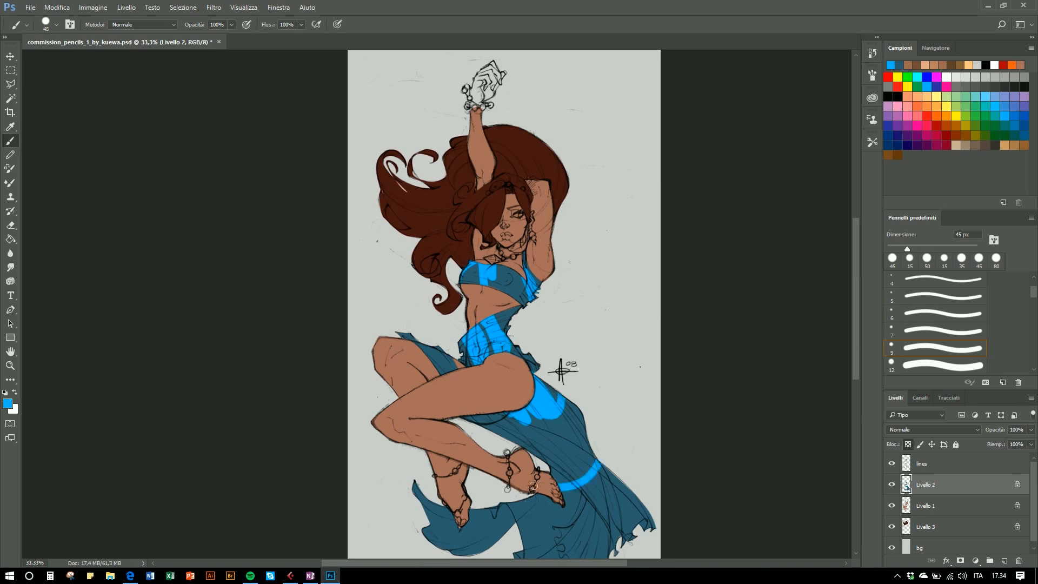
pyautogui.hotkey('ctrl', 'alt', 'z')
pyautogui.hotkey('ctrl', 'alt', 'z')
pyautogui.hotkey('ctrl', 'alt', 'z')
pyautogui.hotkey('ctrl', 'alt', 'z')
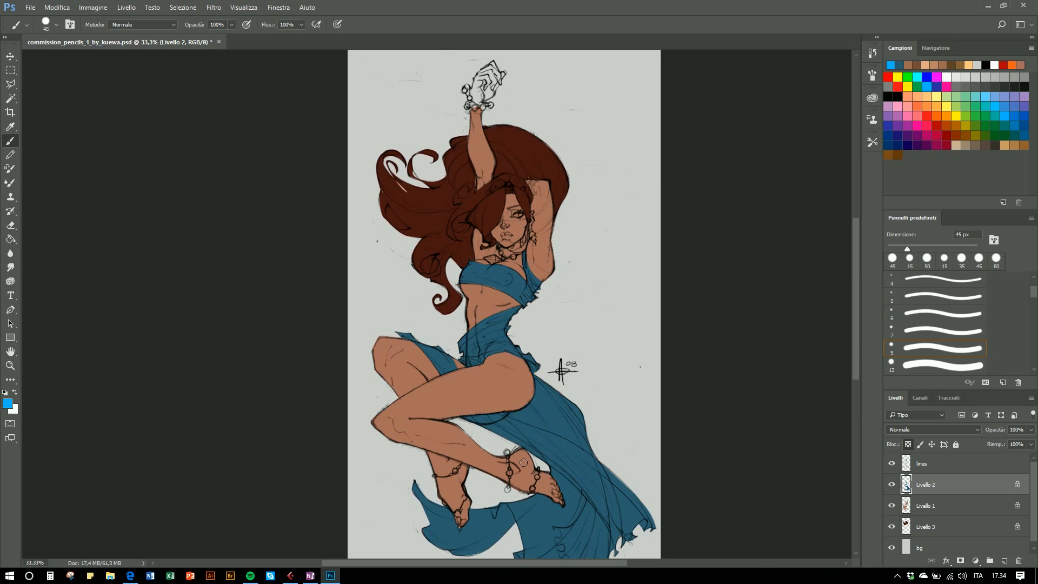
# - Pick red, create a new layer Livello 4 and draw a red arrow with a 15 px brush pointing at the raised arm
pyautogui.click(891, 75)
pyautogui.click(1006, 562)
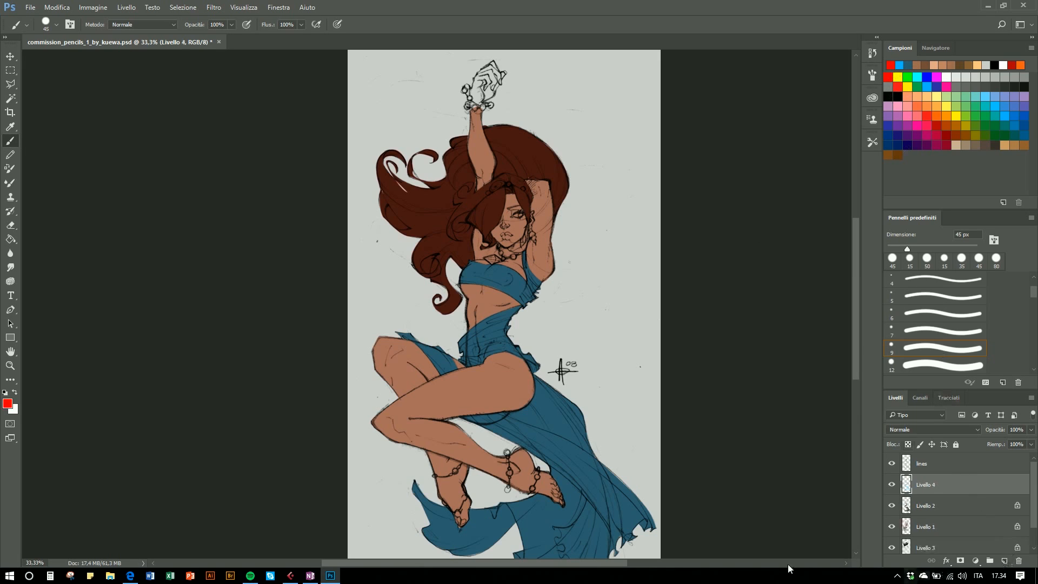
pyautogui.press('[')
pyautogui.press('[')
pyautogui.press('[')
pyautogui.moveTo(661, 149)
pyautogui.mouseDown()
pyautogui.moveTo(594, 221)
pyautogui.moveTo(600, 235)
pyautogui.moveTo(588, 195)
pyautogui.mouseUp()
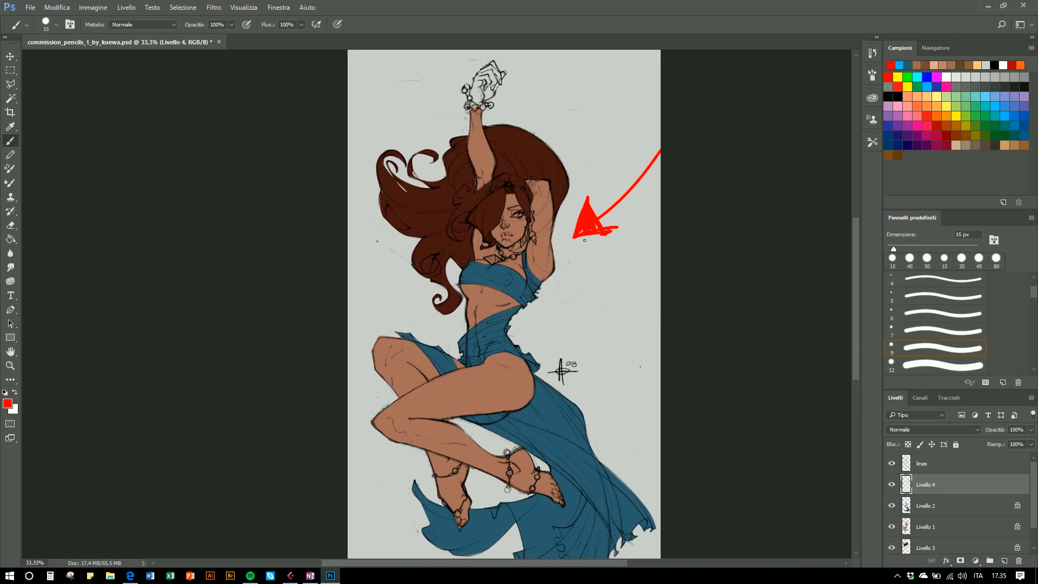
# - Create a new layer Livello 5 and outline the raised arm in red with a 9 px brush
pyautogui.hotkey('ctrl', '+')
pyautogui.hotkey('ctrl', '+')
pyautogui.hotkey('ctrl', '+')
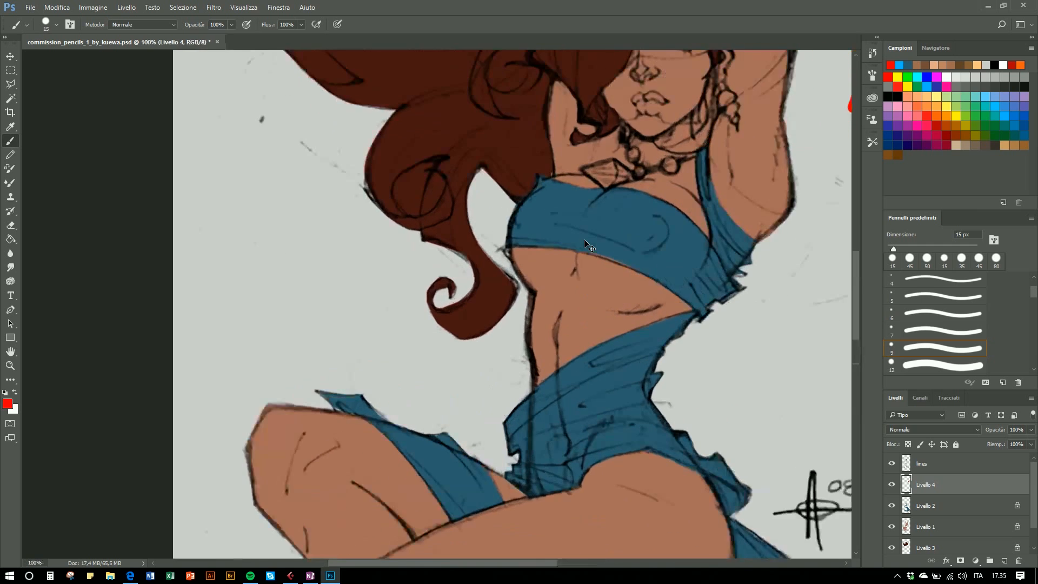
pyautogui.moveTo(577, 358); pyautogui.dragTo(357, 516)
pyautogui.moveTo(516, 302); pyautogui.dragTo(482, 394)
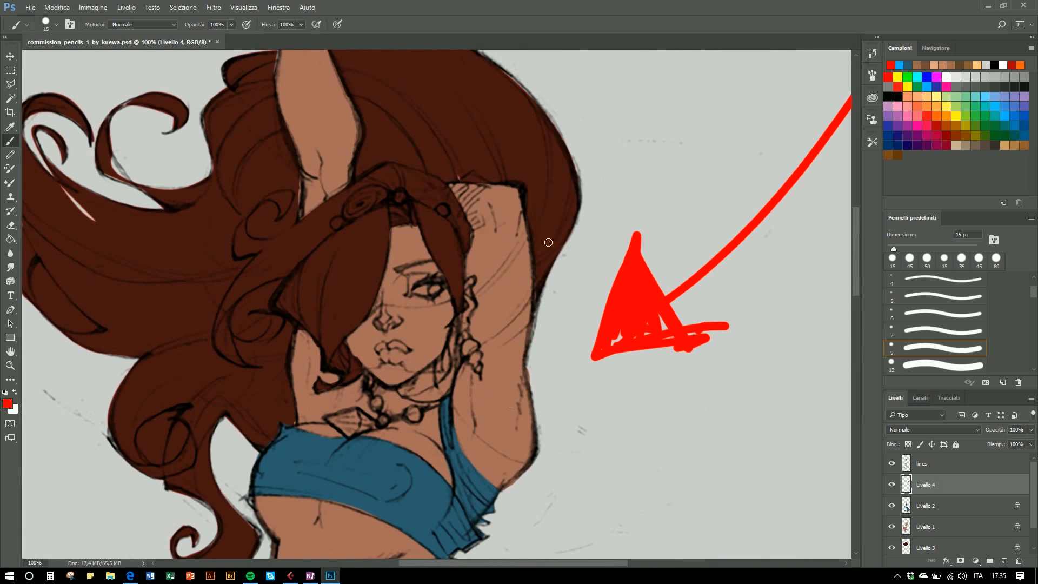
pyautogui.press('[')
pyautogui.press('[')
pyautogui.hotkey('ctrl', 'shift', 'alt', 'n')
pyautogui.moveTo(452, 185)
pyautogui.mouseDown()
pyautogui.moveTo(511, 244)
pyautogui.moveTo(520, 189)
pyautogui.moveTo(450, 184)
pyautogui.mouseUp()
pyautogui.moveTo(490, 184)
pyautogui.mouseDown()
pyautogui.moveTo(493, 222)
pyautogui.moveTo(528, 251)
pyautogui.moveTo(530, 335)
pyautogui.moveTo(505, 421)
pyautogui.moveTo(483, 364)
pyautogui.moveTo(471, 231)
pyautogui.mouseUp()
pyautogui.moveTo(479, 369)
pyautogui.mouseDown()
pyautogui.moveTo(478, 399)
pyautogui.moveTo(503, 480)
pyautogui.moveTo(534, 451)
pyautogui.moveTo(529, 383)
pyautogui.moveTo(460, 372)
pyautogui.moveTo(463, 447)
pyautogui.moveTo(477, 369)
pyautogui.mouseUp()
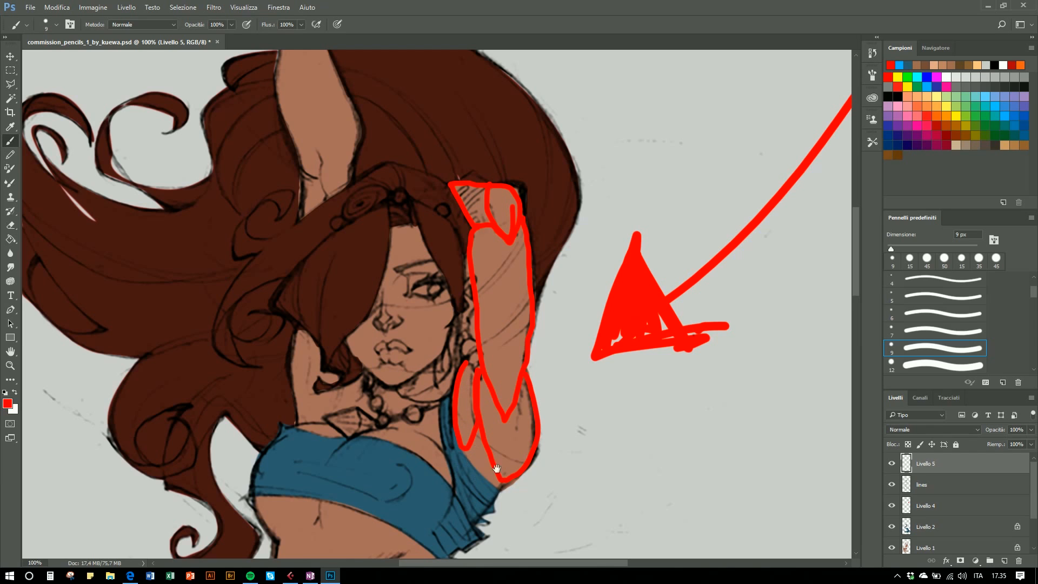
pyautogui.moveTo(497, 468); pyautogui.dragTo(521, 390)
pyautogui.moveTo(492, 349)
pyautogui.mouseDown()
pyautogui.moveTo(458, 463)
pyautogui.moveTo(463, 481)
pyautogui.moveTo(524, 405)
pyautogui.mouseUp()
pyautogui.moveTo(591, 290); pyautogui.dragTo(584, 335)
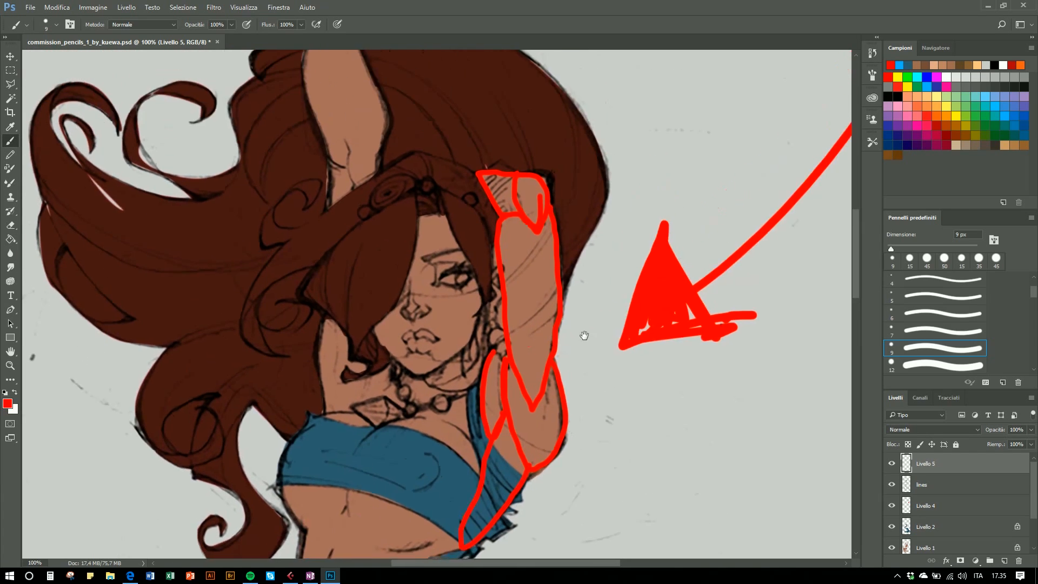
# - Add red hatching and guide strokes across the raised arm and armpit on Livello 5
pyautogui.moveTo(535, 192)
pyautogui.mouseDown()
pyautogui.moveTo(549, 180)
pyautogui.moveTo(517, 178)
pyautogui.moveTo(538, 223)
pyautogui.moveTo(556, 196)
pyautogui.moveTo(552, 176)
pyautogui.moveTo(534, 230)
pyautogui.moveTo(532, 193)
pyautogui.mouseUp()
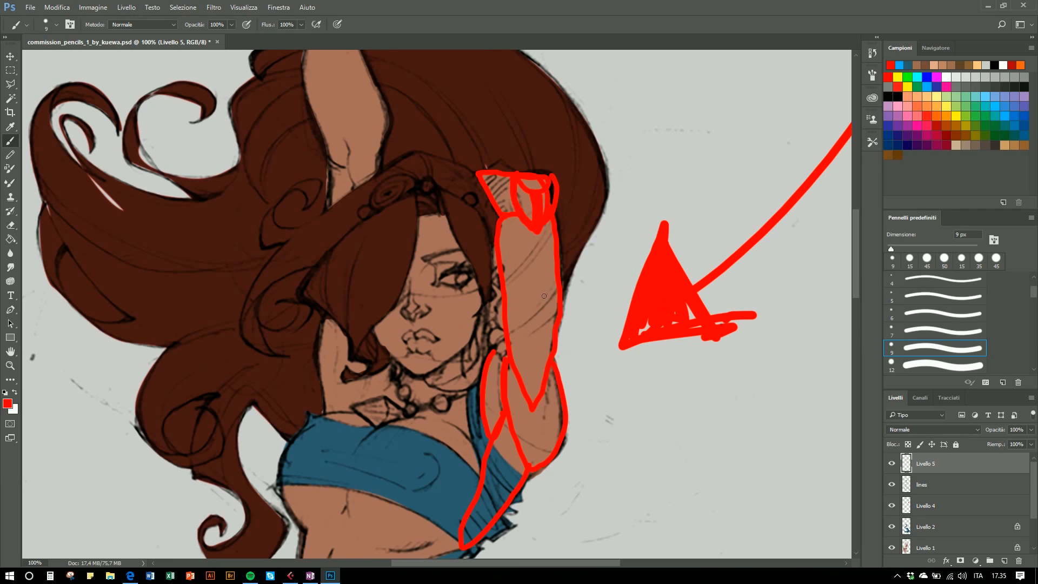
pyautogui.moveTo(497, 237)
pyautogui.mouseDown()
pyautogui.moveTo(528, 257)
pyautogui.moveTo(558, 235)
pyautogui.mouseUp()
pyautogui.moveTo(503, 271); pyautogui.dragTo(556, 274)
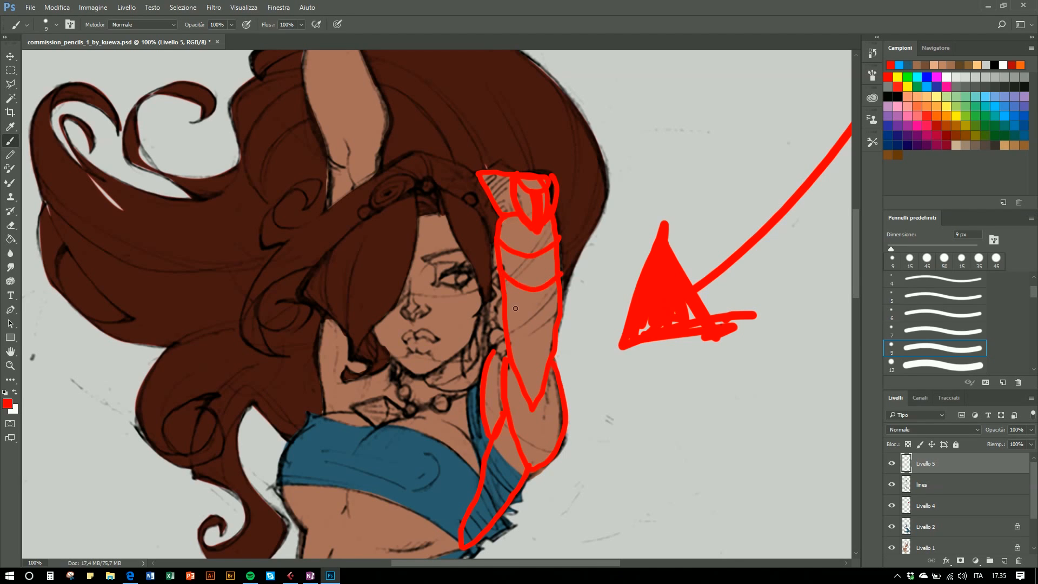
pyautogui.moveTo(507, 304); pyautogui.dragTo(557, 302)
pyautogui.moveTo(533, 228); pyautogui.dragTo(535, 411)
pyautogui.moveTo(548, 230); pyautogui.dragTo(552, 351)
pyautogui.moveTo(512, 234); pyautogui.dragTo(521, 384)
pyautogui.scroll(-3, 603, 352)
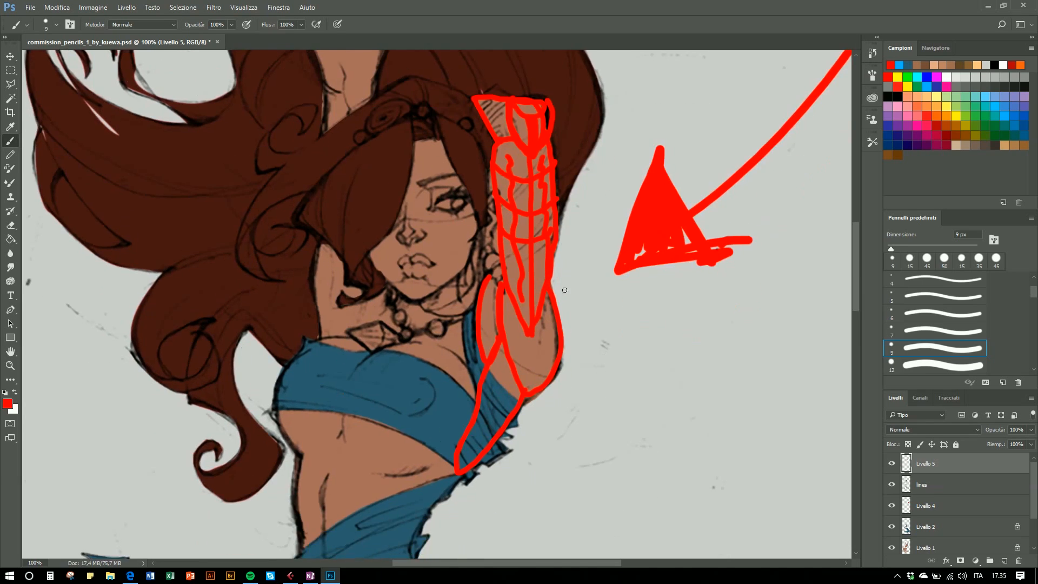
pyautogui.moveTo(534, 325)
pyautogui.mouseDown()
pyautogui.moveTo(525, 383)
pyautogui.moveTo(547, 377)
pyautogui.mouseUp()
pyautogui.moveTo(614, 275); pyautogui.dragTo(574, 314)
pyautogui.moveTo(503, 343)
pyautogui.mouseDown()
pyautogui.moveTo(519, 388)
pyautogui.moveTo(524, 325)
pyautogui.mouseUp()
pyautogui.moveTo(487, 281)
pyautogui.mouseDown()
pyautogui.moveTo(480, 344)
pyautogui.moveTo(499, 331)
pyautogui.moveTo(494, 284)
pyautogui.mouseUp()
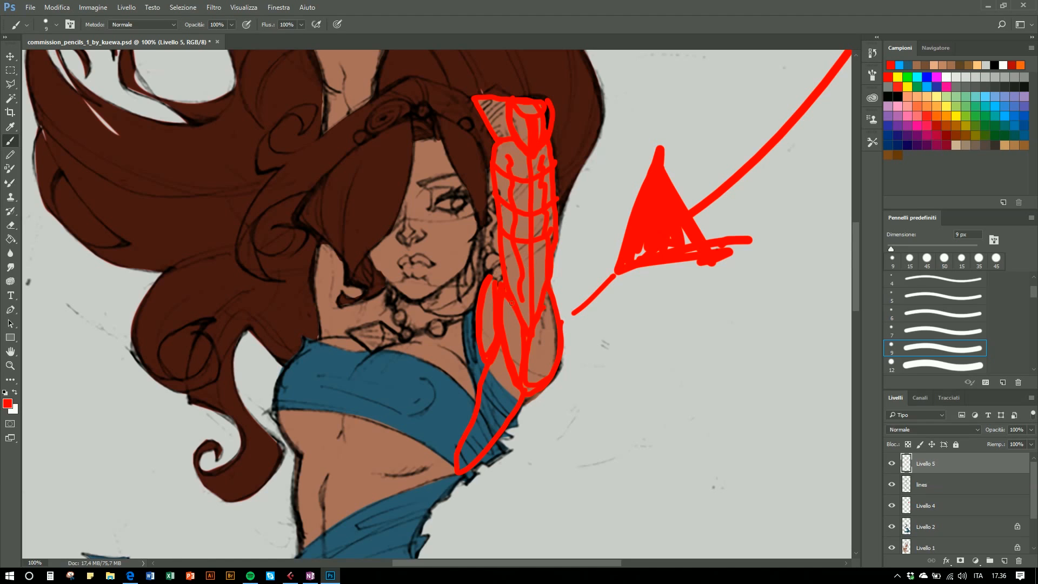
pyautogui.moveTo(519, 365); pyautogui.dragTo(545, 312)
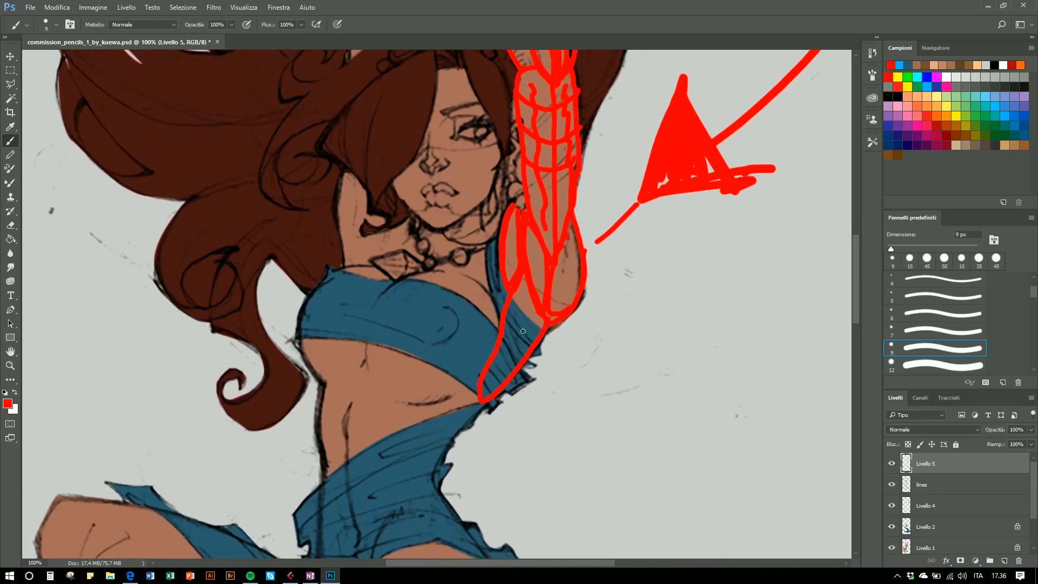
pyautogui.moveTo(534, 302)
pyautogui.mouseDown()
pyautogui.moveTo(482, 392)
pyautogui.moveTo(556, 310)
pyautogui.mouseUp()
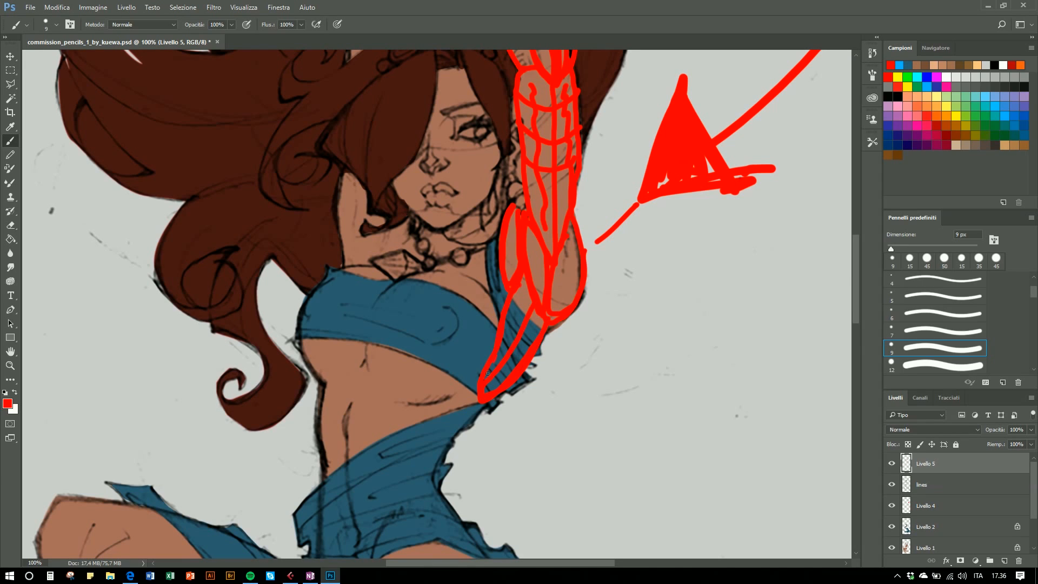
# - Circle the chest and face areas with red guide strokes on Livello 5
pyautogui.moveTo(441, 274)
pyautogui.mouseDown()
pyautogui.moveTo(388, 293)
pyautogui.moveTo(368, 343)
pyautogui.moveTo(387, 392)
pyautogui.moveTo(429, 411)
pyautogui.moveTo(484, 374)
pyautogui.moveTo(463, 262)
pyautogui.mouseUp()
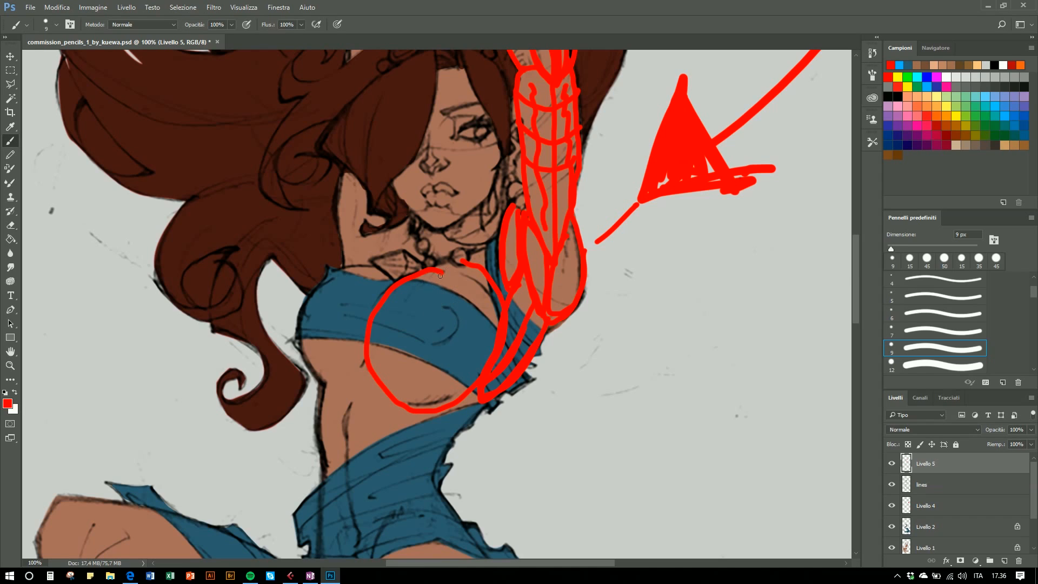
pyautogui.moveTo(438, 280); pyautogui.dragTo(425, 279)
pyautogui.moveTo(422, 361)
pyautogui.mouseDown()
pyautogui.moveTo(455, 375)
pyautogui.moveTo(496, 317)
pyautogui.moveTo(448, 261)
pyautogui.moveTo(439, 282)
pyautogui.moveTo(449, 332)
pyautogui.moveTo(428, 385)
pyautogui.mouseUp()
pyautogui.moveTo(387, 280)
pyautogui.mouseDown()
pyautogui.moveTo(337, 269)
pyautogui.moveTo(311, 300)
pyautogui.moveTo(303, 344)
pyautogui.moveTo(322, 378)
pyautogui.moveTo(364, 358)
pyautogui.mouseUp()
pyautogui.moveTo(350, 263)
pyautogui.mouseDown()
pyautogui.moveTo(331, 297)
pyautogui.moveTo(345, 332)
pyautogui.mouseUp()
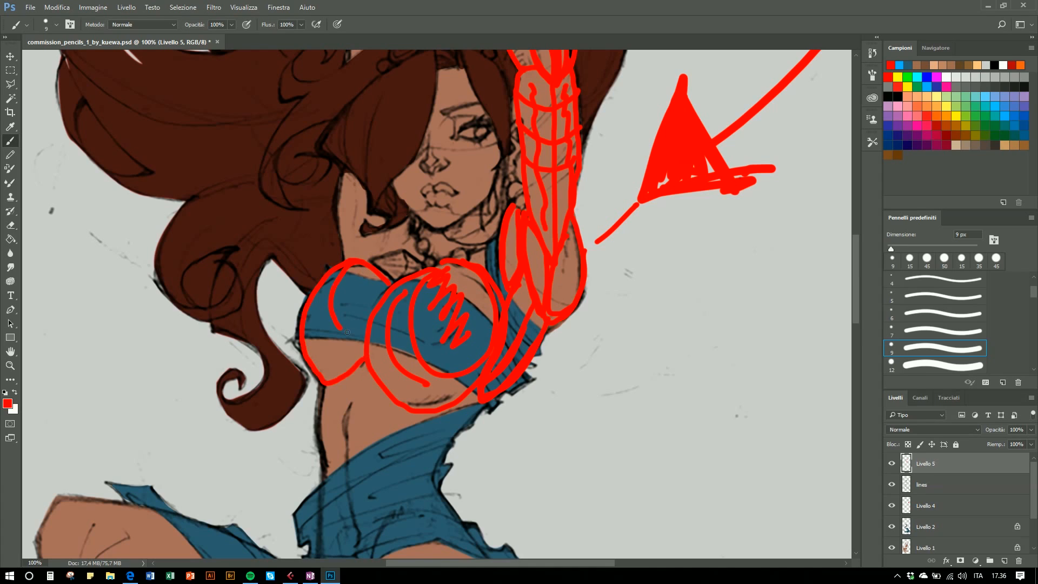
pyautogui.moveTo(363, 268)
pyautogui.mouseDown()
pyautogui.moveTo(344, 299)
pyautogui.moveTo(325, 287)
pyautogui.moveTo(319, 336)
pyautogui.moveTo(355, 359)
pyautogui.mouseUp()
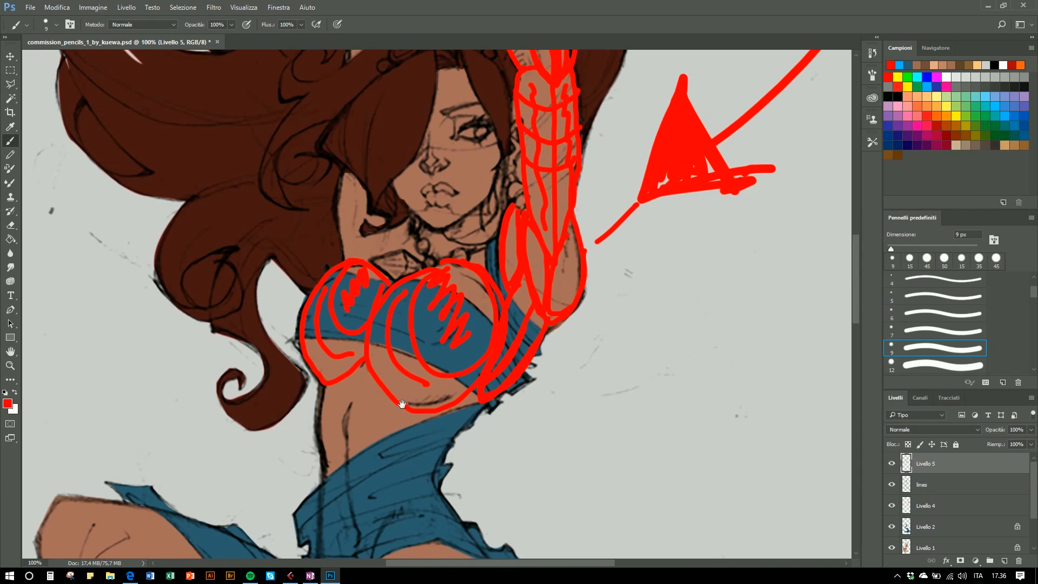
pyautogui.moveTo(423, 304); pyautogui.dragTo(393, 386)
pyautogui.moveTo(435, 151)
pyautogui.mouseDown()
pyautogui.moveTo(364, 155)
pyautogui.moveTo(350, 230)
pyautogui.moveTo(403, 310)
pyautogui.moveTo(454, 172)
pyautogui.moveTo(405, 154)
pyautogui.moveTo(395, 308)
pyautogui.moveTo(434, 216)
pyautogui.moveTo(435, 292)
pyautogui.mouseUp()
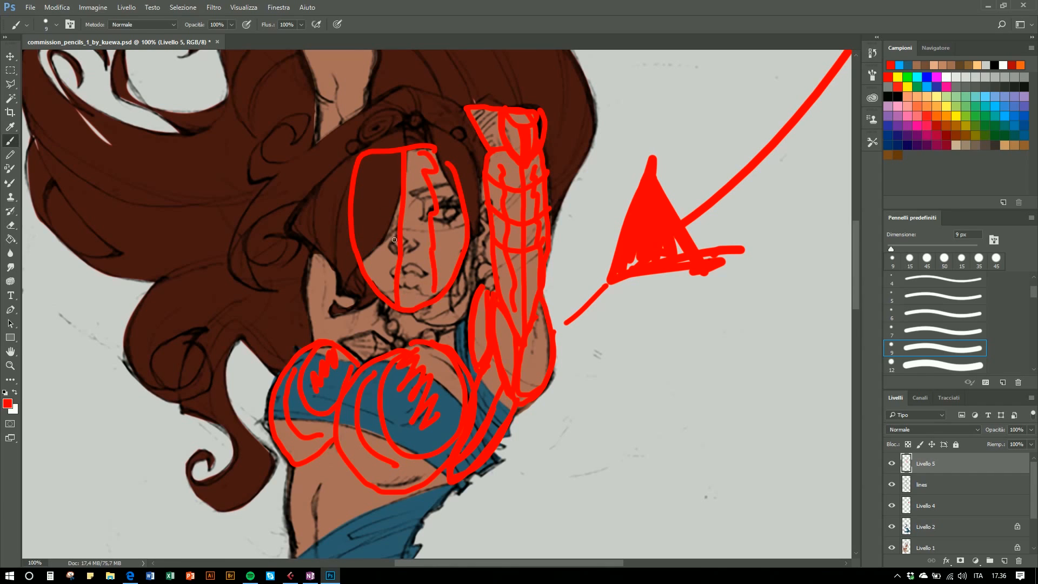
pyautogui.moveTo(377, 161); pyautogui.dragTo(375, 263)
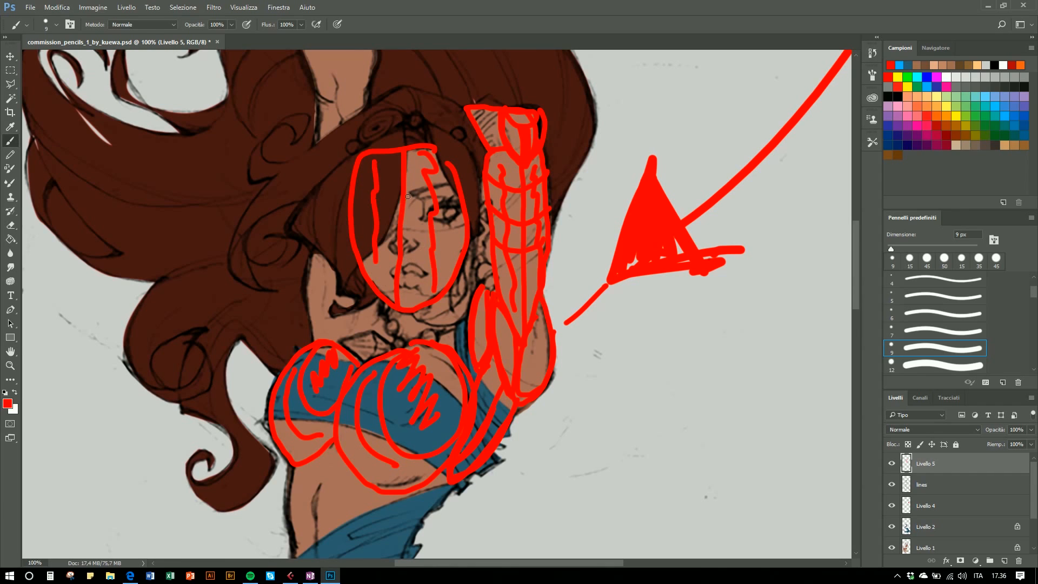
pyautogui.moveTo(410, 195)
pyautogui.mouseDown()
pyautogui.moveTo(404, 217)
pyautogui.moveTo(416, 245)
pyautogui.moveTo(417, 203)
pyautogui.moveTo(384, 241)
pyautogui.moveTo(395, 241)
pyautogui.moveTo(387, 173)
pyautogui.moveTo(385, 196)
pyautogui.mouseUp()
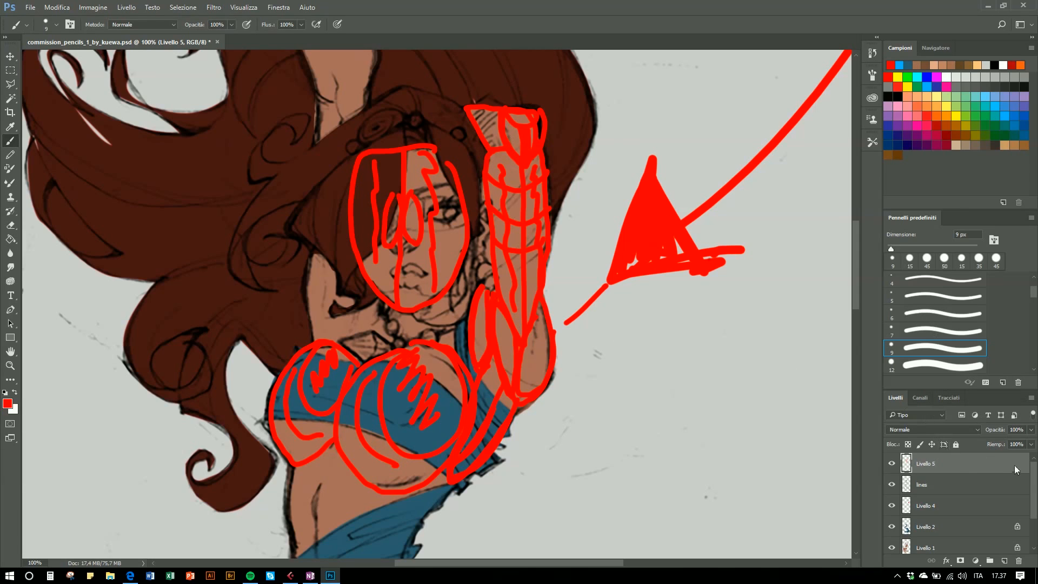
# - Delete the Livello 5 guide layer
pyautogui.moveTo(952, 463); pyautogui.dragTo(1019, 561)
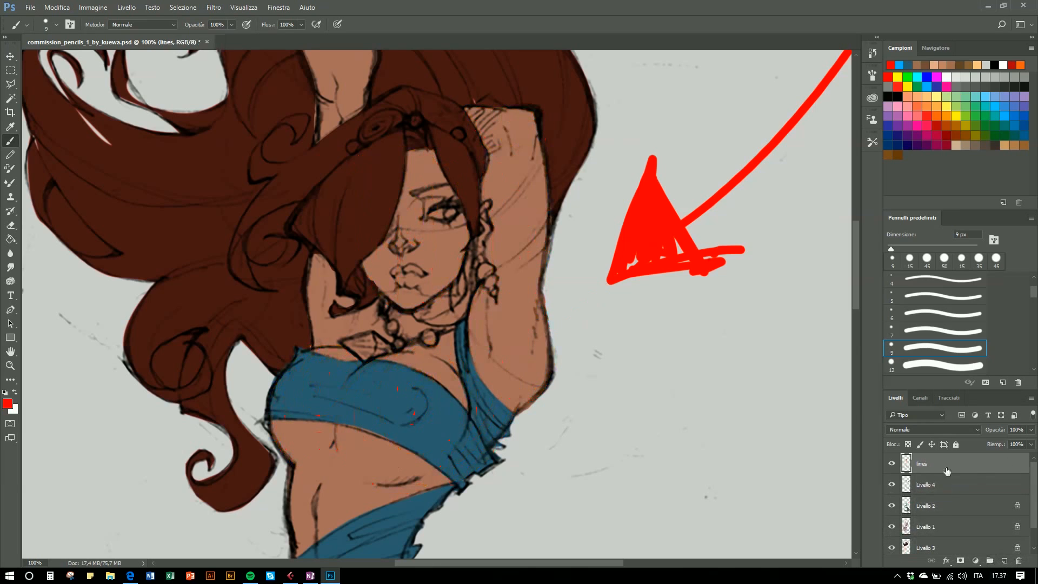
# - Select Livello 1, sample the skin tone and set the foreground colour to #bf8876 in the colour picker
pyautogui.click(940, 530)
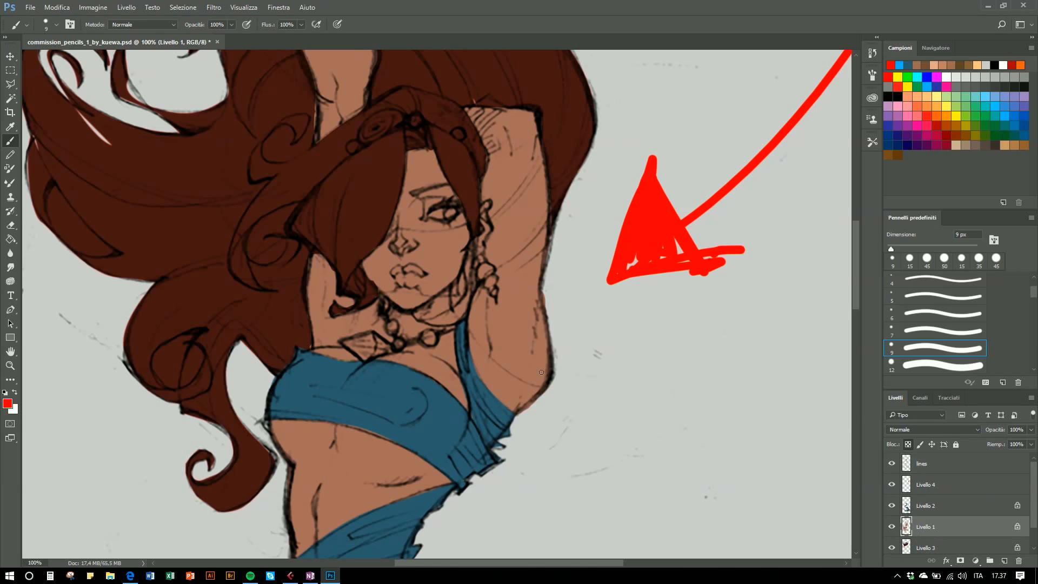
pyautogui.press('i')
pyautogui.click(527, 301)
pyautogui.click(7, 404)
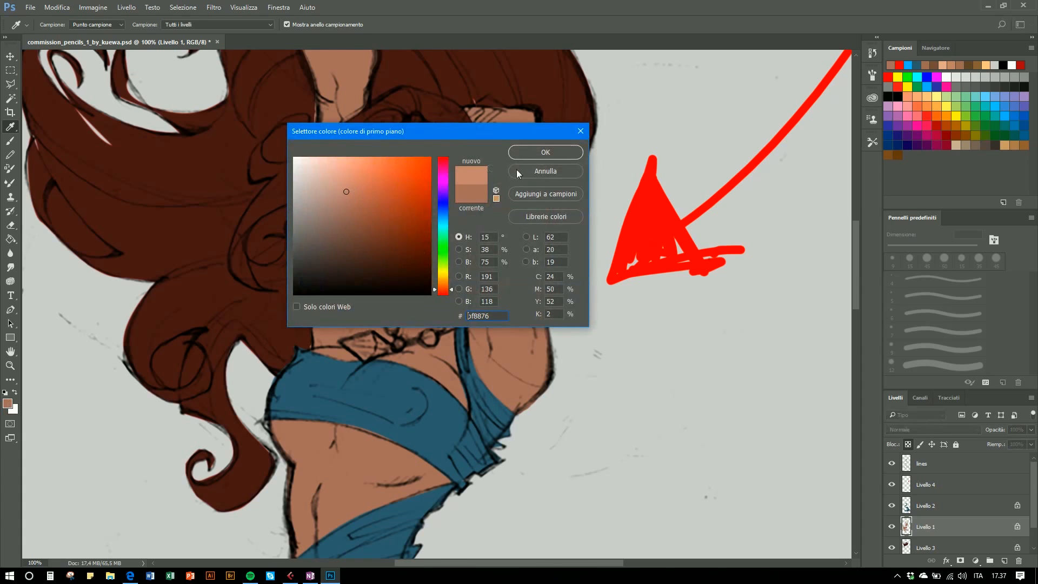
pyautogui.click(531, 154)
# - With the lasso, select shadow areas along the raised arm and under the chest on Livello 1
pyautogui.press('l')
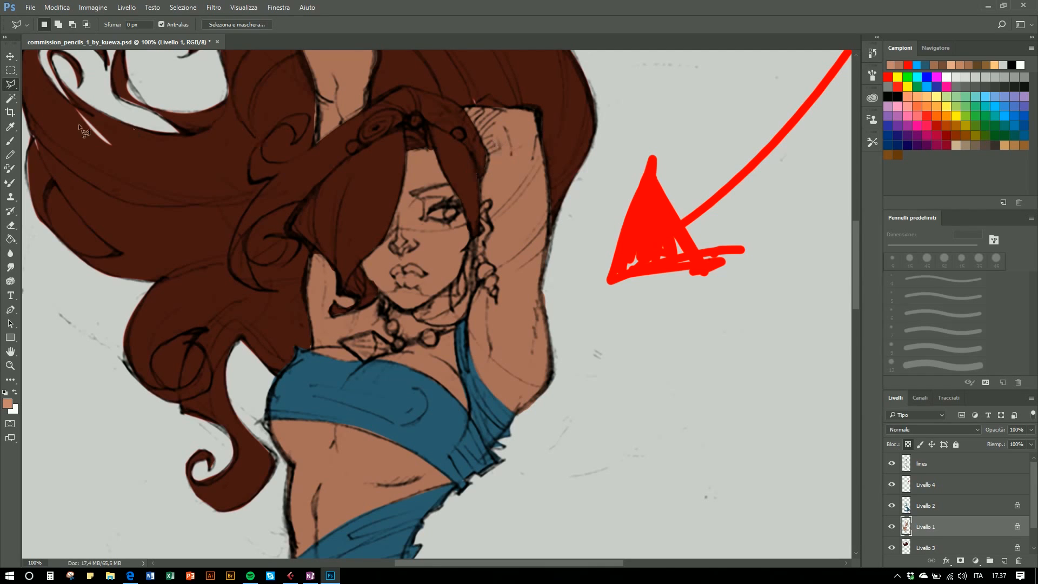
pyautogui.moveTo(13, 87); pyautogui.dragTo(29, 79)
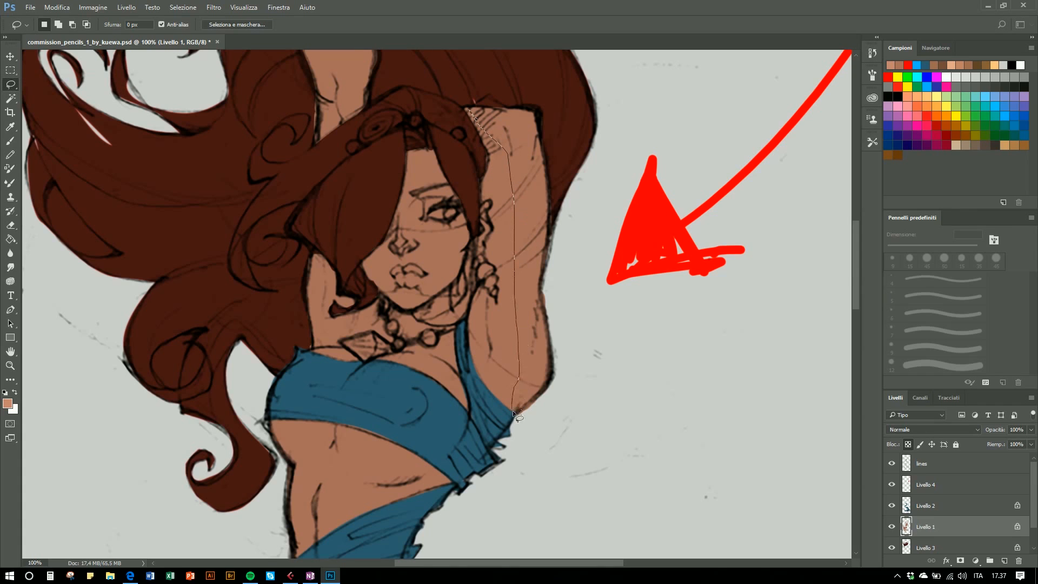
pyautogui.moveTo(557, 389)
pyautogui.mouseDown()
pyautogui.moveTo(568, 249)
pyautogui.moveTo(556, 122)
pyautogui.moveTo(471, 103)
pyautogui.mouseUp()
pyautogui.press('shift')
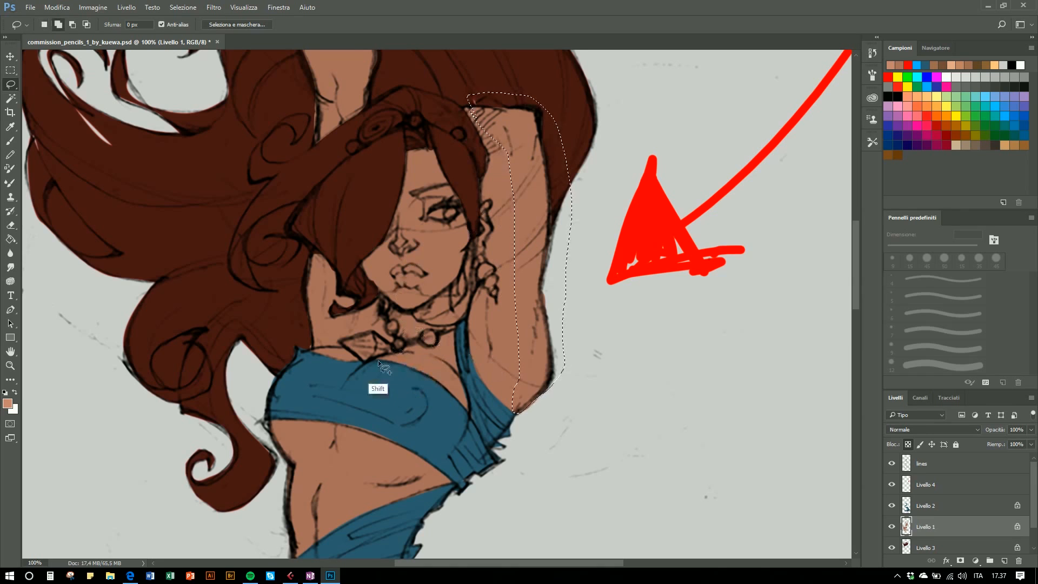
pyautogui.moveTo(408, 353)
pyautogui.mouseDown()
pyautogui.moveTo(382, 360)
pyautogui.moveTo(373, 401)
pyautogui.moveTo(401, 447)
pyautogui.moveTo(450, 433)
pyautogui.moveTo(455, 370)
pyautogui.moveTo(396, 349)
pyautogui.moveTo(407, 353)
pyautogui.moveTo(378, 387)
pyautogui.moveTo(371, 453)
pyautogui.moveTo(433, 465)
pyautogui.moveTo(434, 357)
pyautogui.moveTo(449, 374)
pyautogui.moveTo(411, 340)
pyautogui.moveTo(397, 348)
pyautogui.mouseUp()
pyautogui.press('shift')
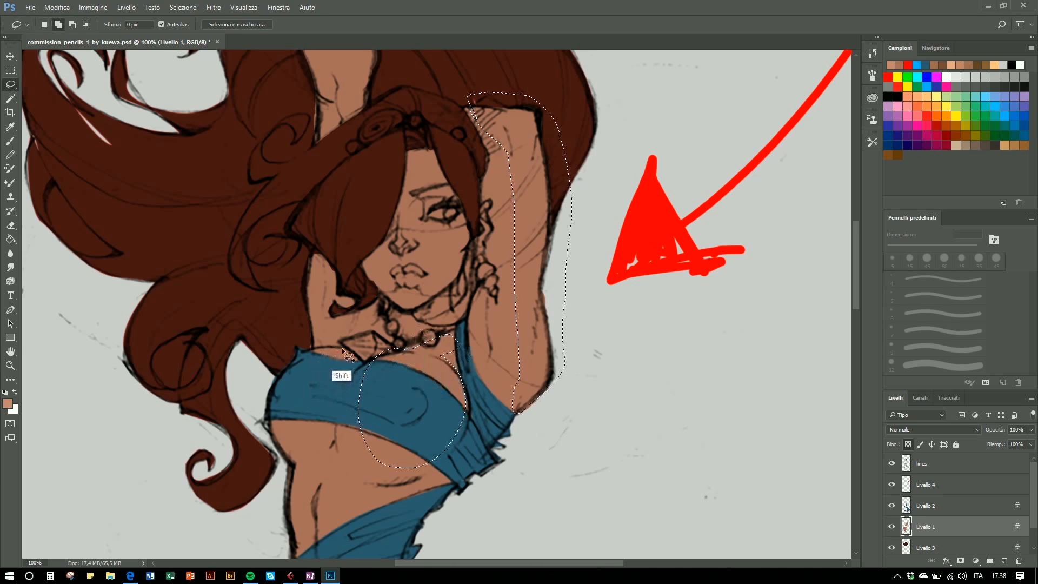
pyautogui.moveTo(333, 346)
pyautogui.mouseDown()
pyautogui.moveTo(288, 372)
pyautogui.moveTo(284, 395)
pyautogui.moveTo(308, 432)
pyautogui.moveTo(330, 432)
pyautogui.moveTo(364, 362)
pyautogui.moveTo(342, 349)
pyautogui.mouseUp()
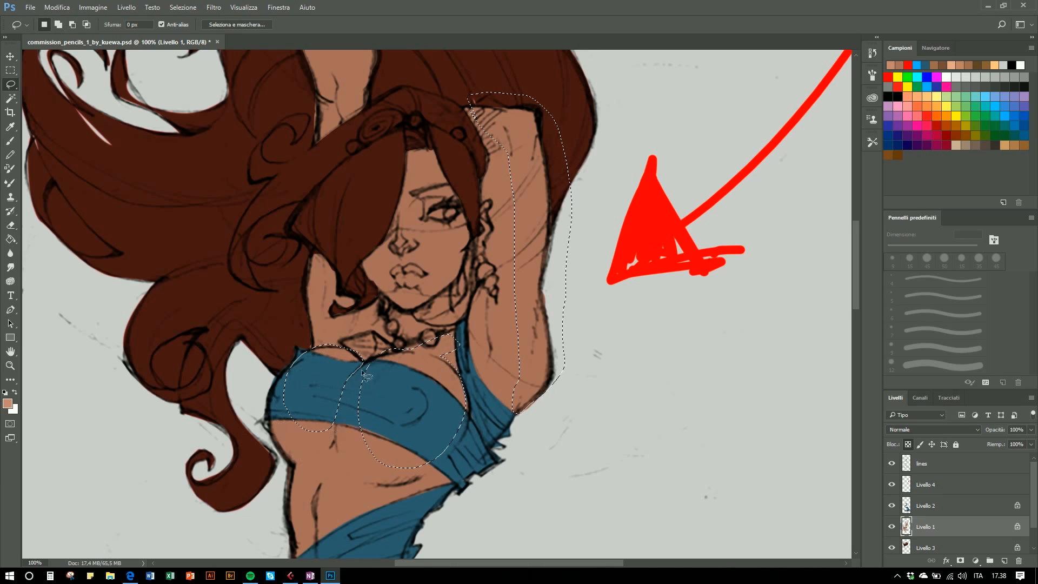
# - Add the face shadow to the selection, fill it with the shadow colour using the Paint Bucket, and deselect
pyautogui.press('shift')
pyautogui.moveTo(416, 158)
pyautogui.mouseDown()
pyautogui.moveTo(405, 217)
pyautogui.moveTo(414, 306)
pyautogui.moveTo(454, 276)
pyautogui.moveTo(464, 244)
pyautogui.moveTo(458, 201)
pyautogui.moveTo(428, 154)
pyautogui.mouseUp()
pyautogui.press('i')
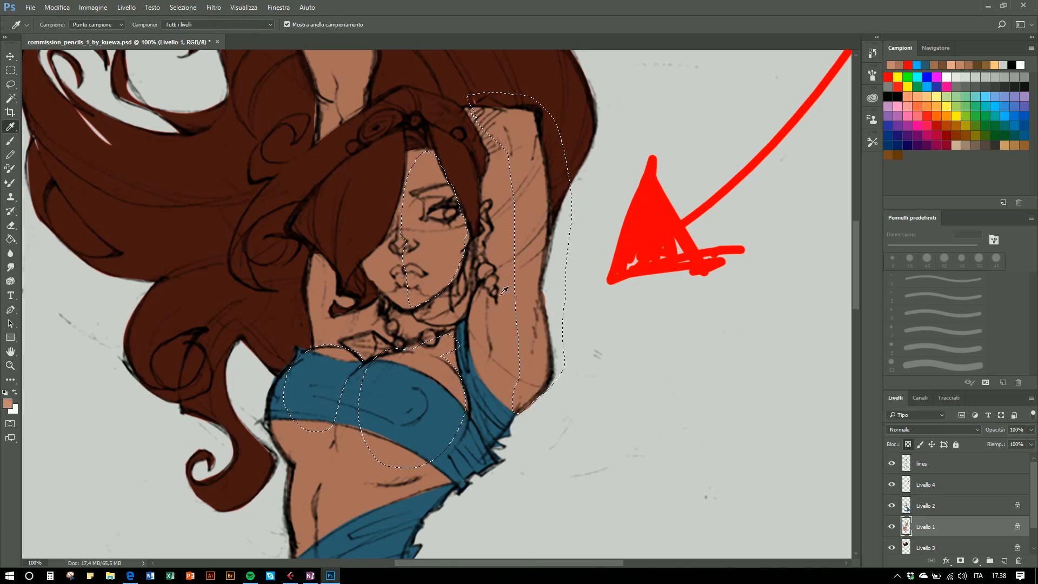
pyautogui.press('g')
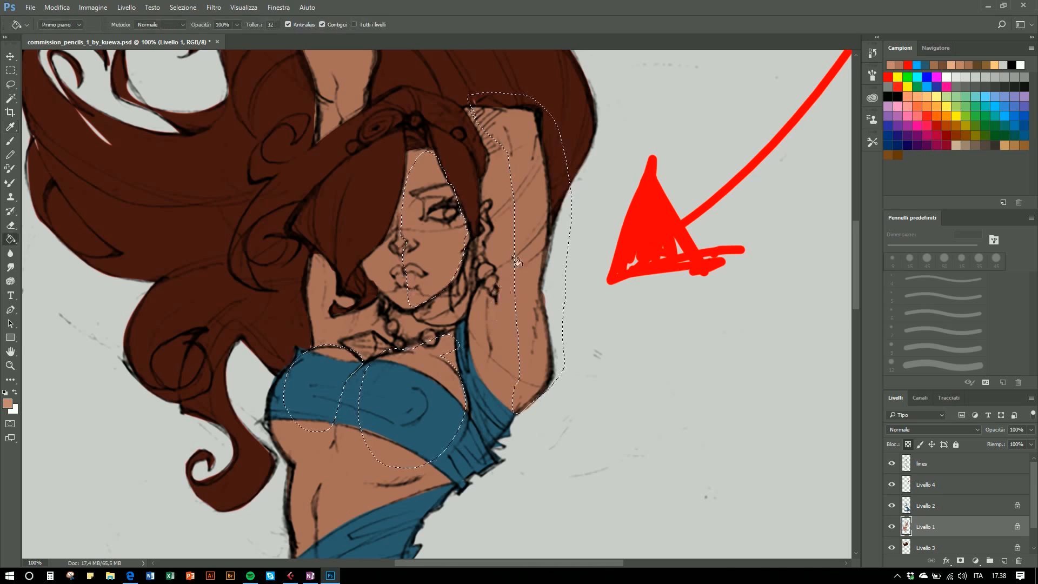
pyautogui.click(522, 217)
pyautogui.press('l')
pyautogui.hotkey('ctrl', 'd')
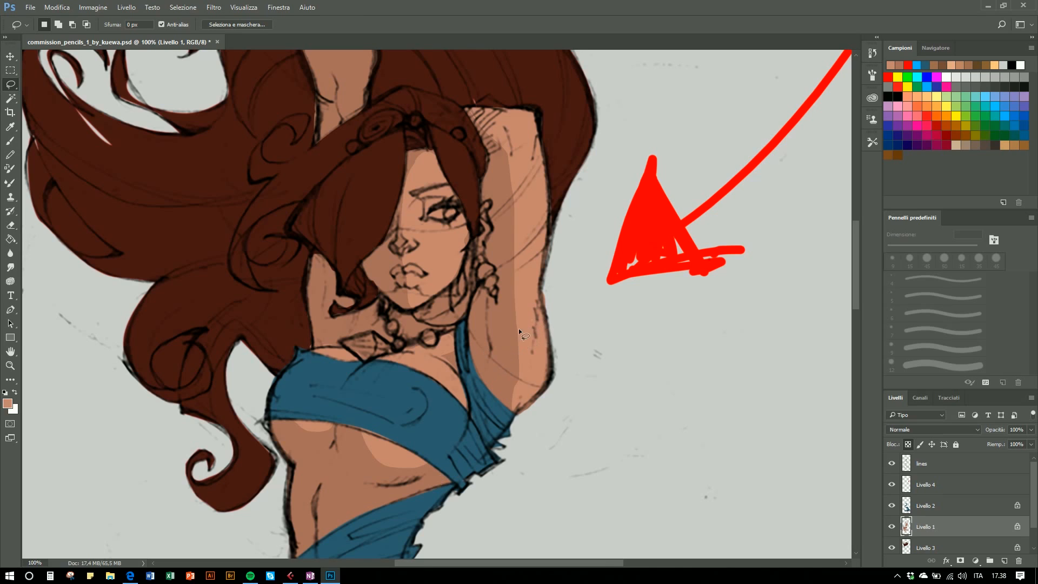
# - With the lasso, select deeper shadow areas along the raised arm, under the top's edge and around the neck
pyautogui.press('shift')
pyautogui.moveTo(468, 109); pyautogui.dragTo(493, 147)
pyautogui.moveTo(493, 192); pyautogui.dragTo(493, 218)
pyautogui.moveTo(494, 271)
pyautogui.mouseDown()
pyautogui.moveTo(488, 385)
pyautogui.moveTo(468, 320)
pyautogui.moveTo(482, 172)
pyautogui.moveTo(469, 115)
pyautogui.mouseUp()
pyautogui.moveTo(369, 361); pyautogui.dragTo(352, 412)
pyautogui.moveTo(366, 459)
pyautogui.mouseDown()
pyautogui.moveTo(397, 483)
pyautogui.moveTo(356, 470)
pyautogui.moveTo(339, 434)
pyautogui.moveTo(362, 370)
pyautogui.mouseUp()
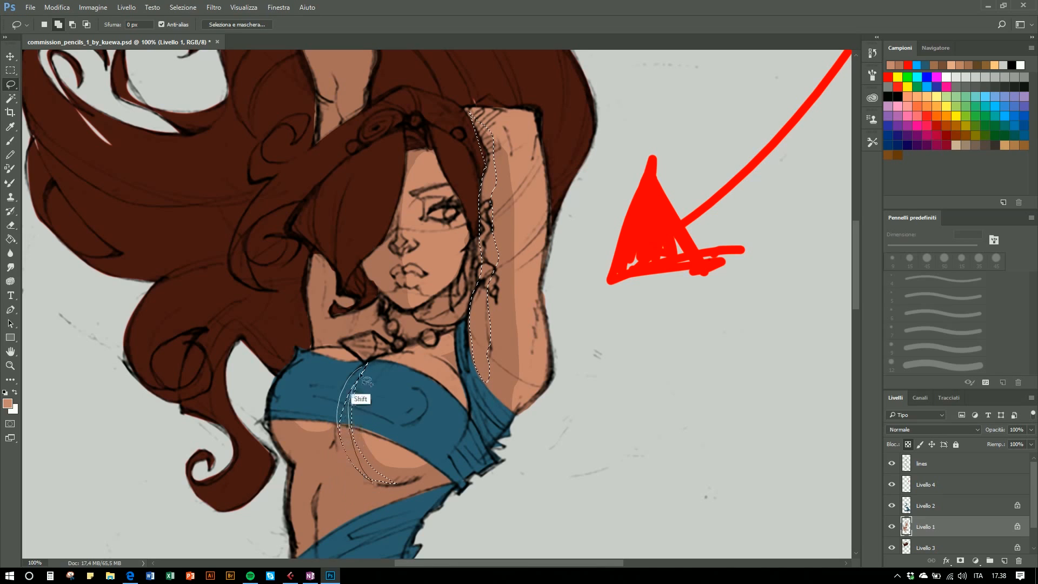
pyautogui.moveTo(285, 389)
pyautogui.mouseDown()
pyautogui.moveTo(298, 437)
pyautogui.moveTo(335, 439)
pyautogui.moveTo(298, 468)
pyautogui.moveTo(276, 427)
pyautogui.moveTo(284, 391)
pyautogui.mouseUp()
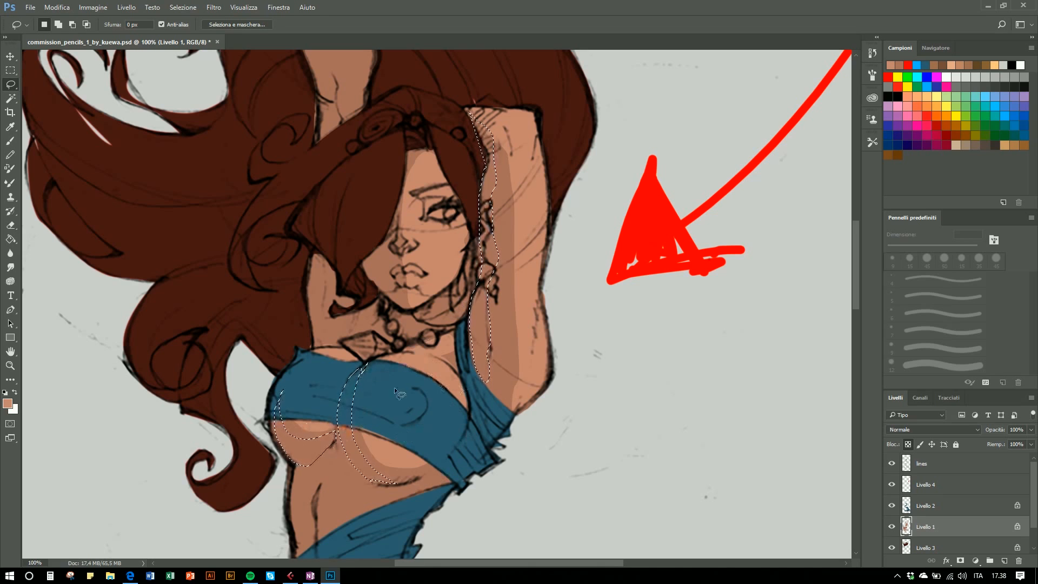
pyautogui.press('shift')
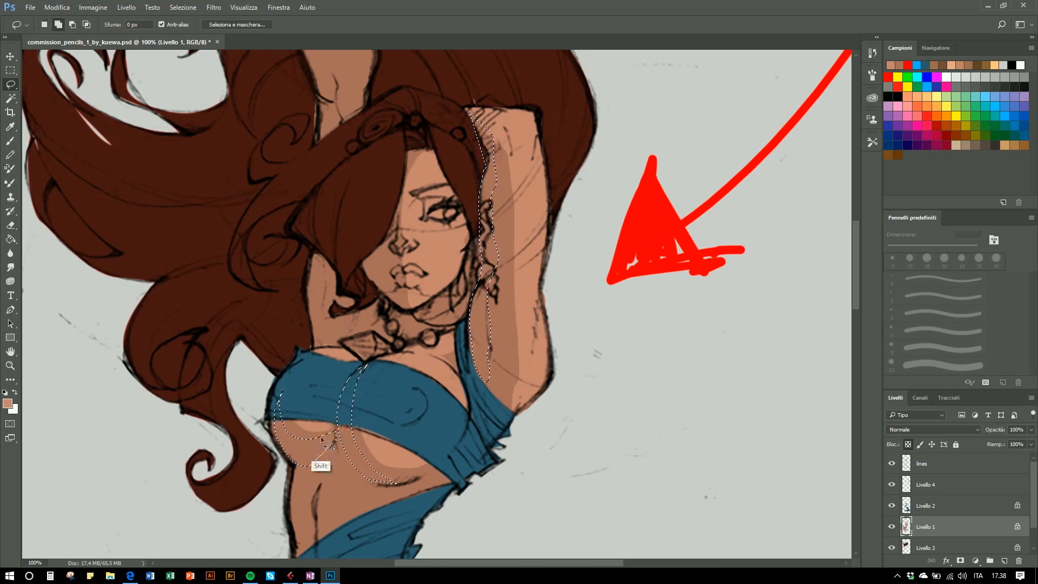
pyautogui.moveTo(316, 424); pyautogui.dragTo(337, 439)
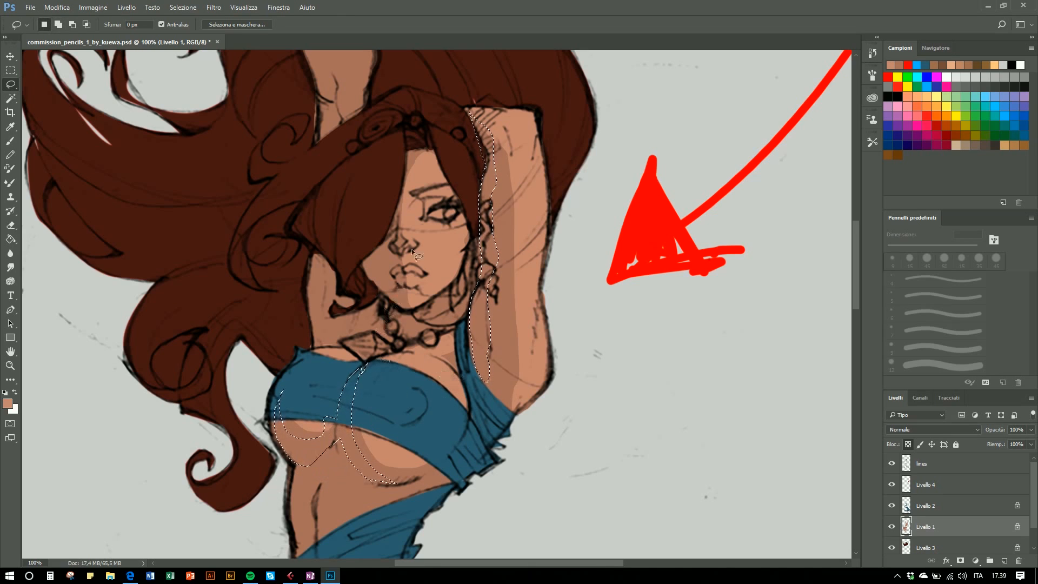
pyautogui.moveTo(311, 255)
pyautogui.mouseDown()
pyautogui.moveTo(316, 344)
pyautogui.moveTo(381, 324)
pyautogui.moveTo(355, 309)
pyautogui.moveTo(331, 316)
pyautogui.mouseUp()
pyautogui.moveTo(344, 309); pyautogui.dragTo(312, 255)
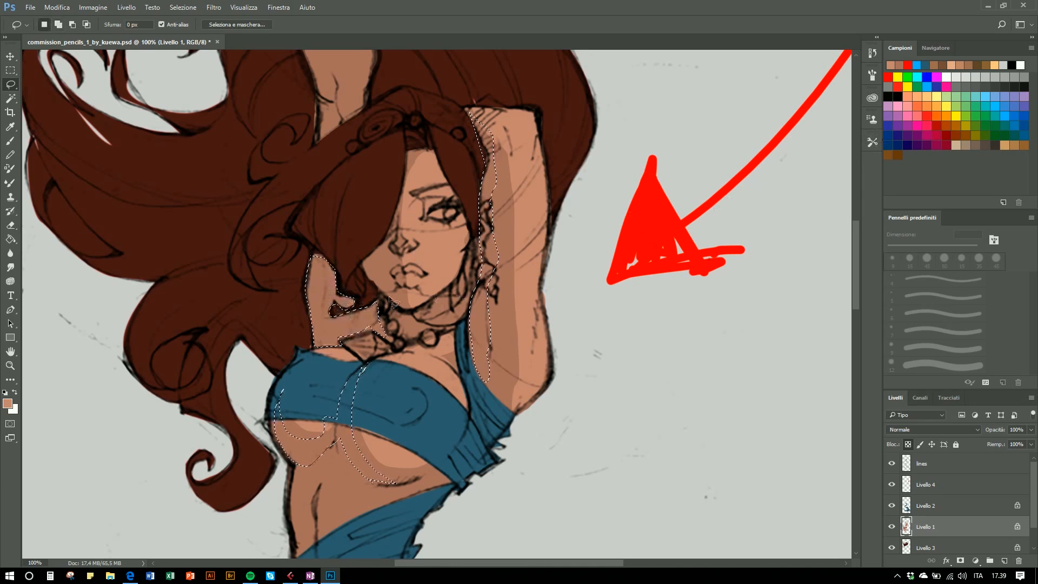
pyautogui.moveTo(382, 171); pyautogui.dragTo(413, 348)
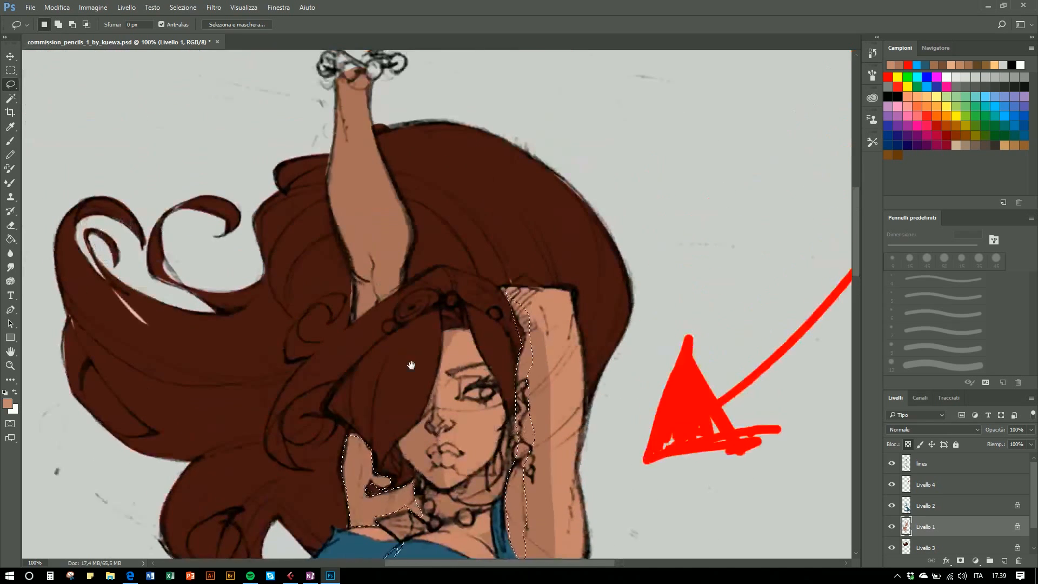
# - Add deeper shadow areas on the upper raised arm and the face to the selection
pyautogui.moveTo(339, 96)
pyautogui.mouseDown()
pyautogui.moveTo(374, 296)
pyautogui.moveTo(360, 331)
pyautogui.moveTo(326, 189)
pyautogui.moveTo(335, 119)
pyautogui.mouseUp()
pyautogui.scroll(-5, 437, 262)
pyautogui.moveTo(424, 312)
pyautogui.mouseDown()
pyautogui.moveTo(430, 352)
pyautogui.moveTo(416, 357)
pyautogui.moveTo(396, 321)
pyautogui.moveTo(415, 307)
pyautogui.moveTo(432, 322)
pyautogui.moveTo(425, 308)
pyautogui.moveTo(448, 309)
pyautogui.moveTo(437, 331)
pyautogui.moveTo(425, 323)
pyautogui.moveTo(436, 344)
pyautogui.moveTo(427, 326)
pyautogui.moveTo(430, 372)
pyautogui.moveTo(432, 352)
pyautogui.moveTo(446, 353)
pyautogui.moveTo(423, 382)
pyautogui.mouseUp()
pyautogui.press('shift')
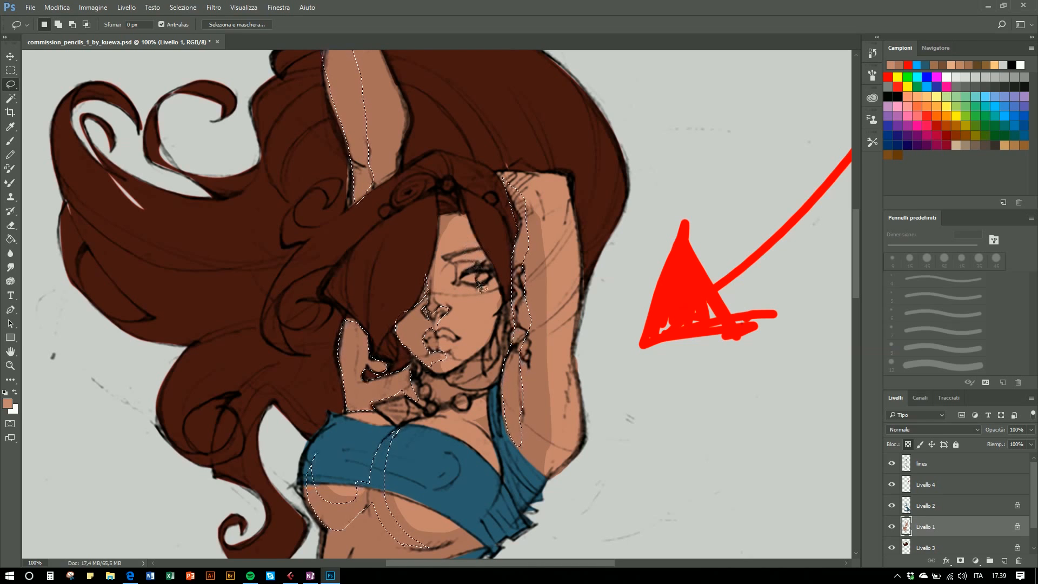
pyautogui.press('shift')
pyautogui.moveTo(479, 249)
pyautogui.mouseDown()
pyautogui.moveTo(450, 258)
pyautogui.moveTo(475, 296)
pyautogui.moveTo(489, 254)
pyautogui.moveTo(456, 279)
pyautogui.mouseUp()
pyautogui.press('shift')
pyautogui.moveTo(459, 217)
pyautogui.mouseDown()
pyautogui.moveTo(471, 278)
pyautogui.moveTo(484, 243)
pyautogui.moveTo(444, 223)
pyautogui.moveTo(435, 262)
pyautogui.moveTo(426, 233)
pyautogui.moveTo(477, 216)
pyautogui.mouseUp()
# - Sample the darker skin tone as the foreground colour, #a27161
pyautogui.press('i')
pyautogui.click(351, 371)
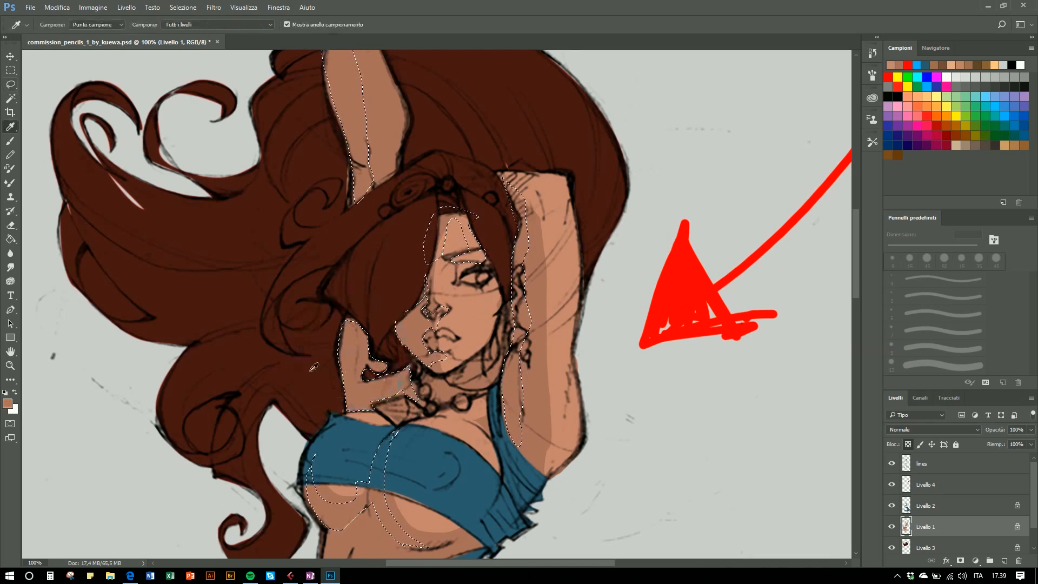
pyautogui.click(8, 401)
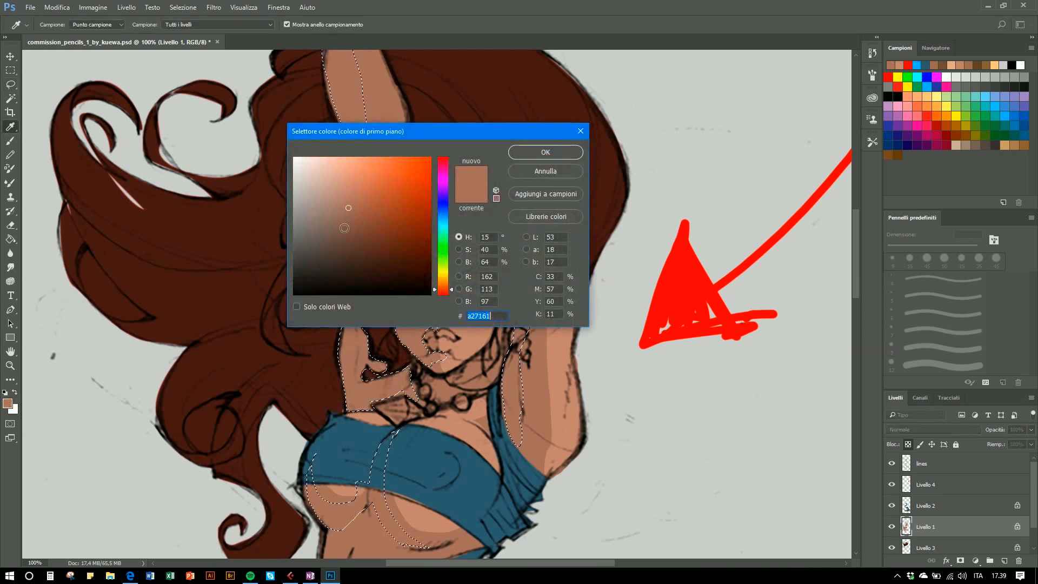
pyautogui.click(528, 152)
# - Fill the selected shadow areas with the Paint Bucket and deselect
pyautogui.press('g')
pyautogui.click(350, 103)
pyautogui.click(364, 385)
pyautogui.press('l')
pyautogui.hotkey('ctrl', 'd')
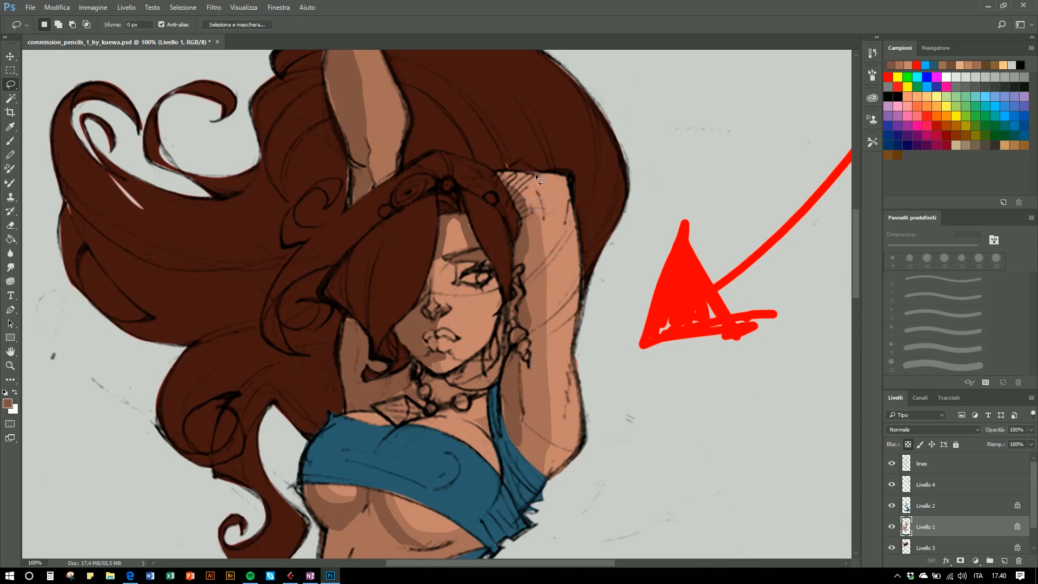
# - Lasso-select highlight areas along the raised arm's outer edge and on the chest under the top
pyautogui.press('shift')
pyautogui.moveTo(533, 173)
pyautogui.mouseDown()
pyautogui.moveTo(571, 182)
pyautogui.moveTo(533, 178)
pyautogui.moveTo(560, 189)
pyautogui.moveTo(560, 228)
pyautogui.moveTo(571, 180)
pyautogui.mouseUp()
pyautogui.press('shift')
pyautogui.press('shift')
pyautogui.moveTo(563, 226); pyautogui.dragTo(563, 313)
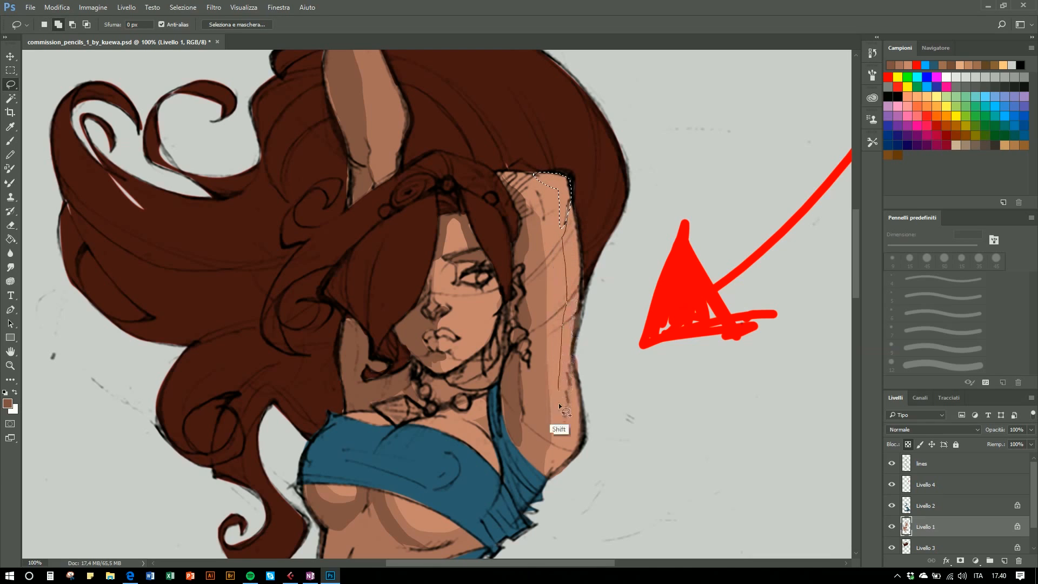
pyautogui.moveTo(560, 400)
pyautogui.mouseDown()
pyautogui.moveTo(580, 293)
pyautogui.moveTo(566, 223)
pyautogui.mouseUp()
pyautogui.press('shift')
pyautogui.moveTo(570, 373)
pyautogui.mouseDown()
pyautogui.moveTo(554, 471)
pyautogui.moveTo(566, 477)
pyautogui.moveTo(585, 457)
pyautogui.moveTo(570, 365)
pyautogui.mouseUp()
pyautogui.press('shift')
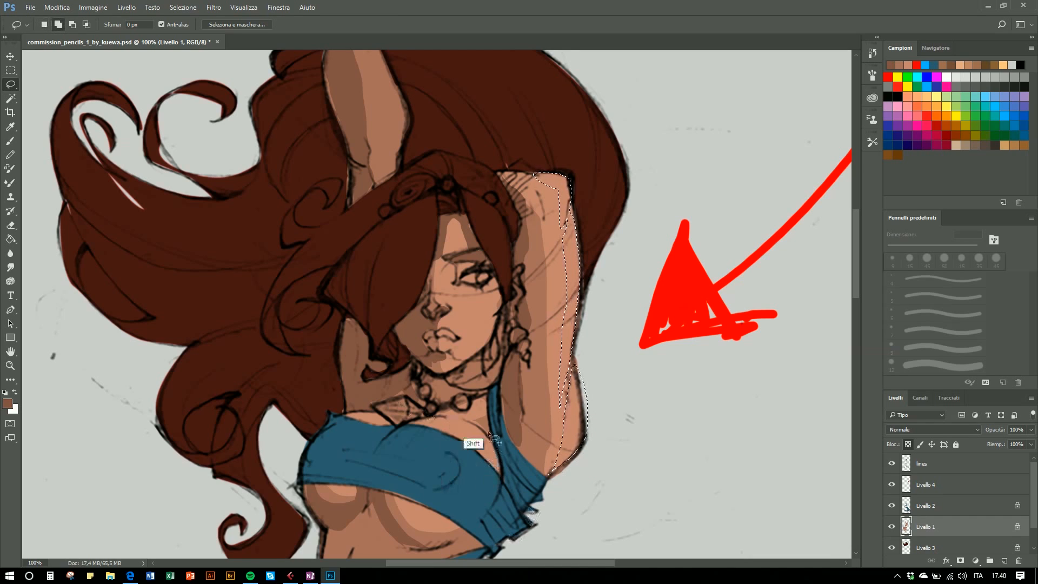
pyautogui.moveTo(432, 433)
pyautogui.mouseDown()
pyautogui.moveTo(474, 435)
pyautogui.moveTo(480, 482)
pyautogui.mouseUp()
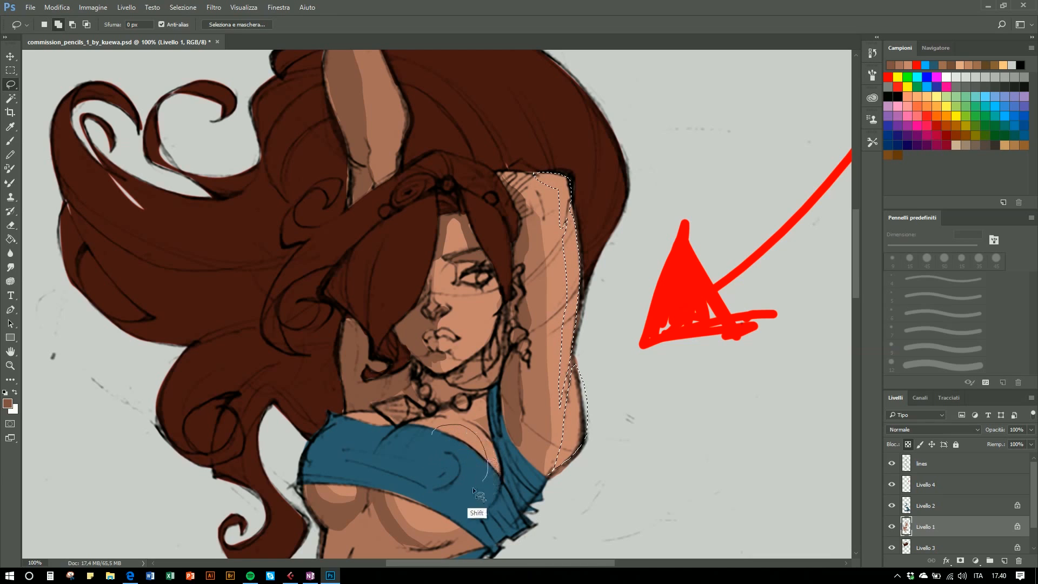
pyautogui.moveTo(430, 457); pyautogui.dragTo(431, 440)
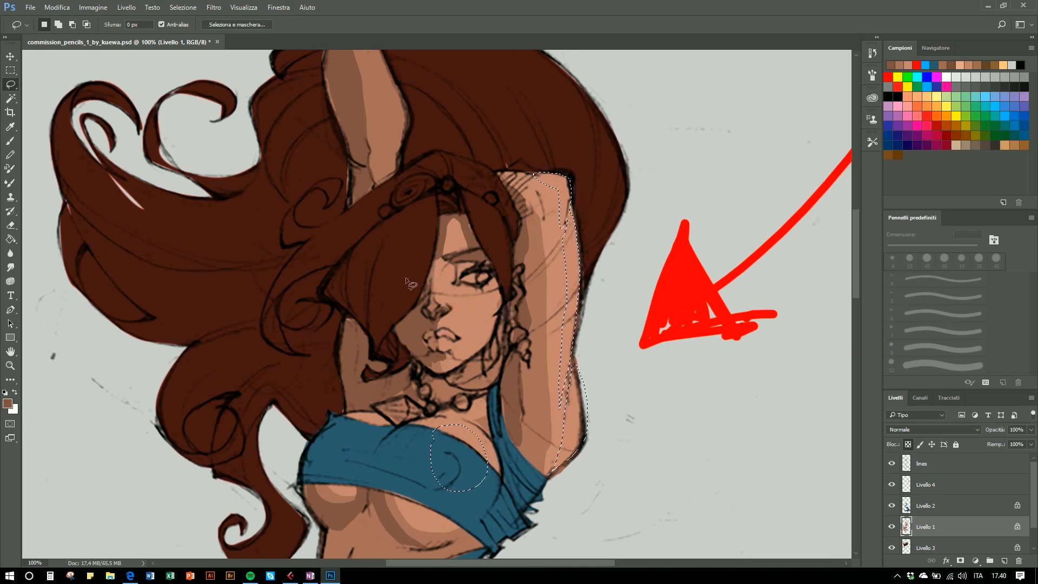
# - Add highlight areas on the nose, cheek and upper raised arm to the selection
pyautogui.press('shift')
pyautogui.moveTo(441, 262)
pyautogui.mouseDown()
pyautogui.moveTo(450, 311)
pyautogui.moveTo(441, 265)
pyautogui.mouseUp()
pyautogui.press('shift')
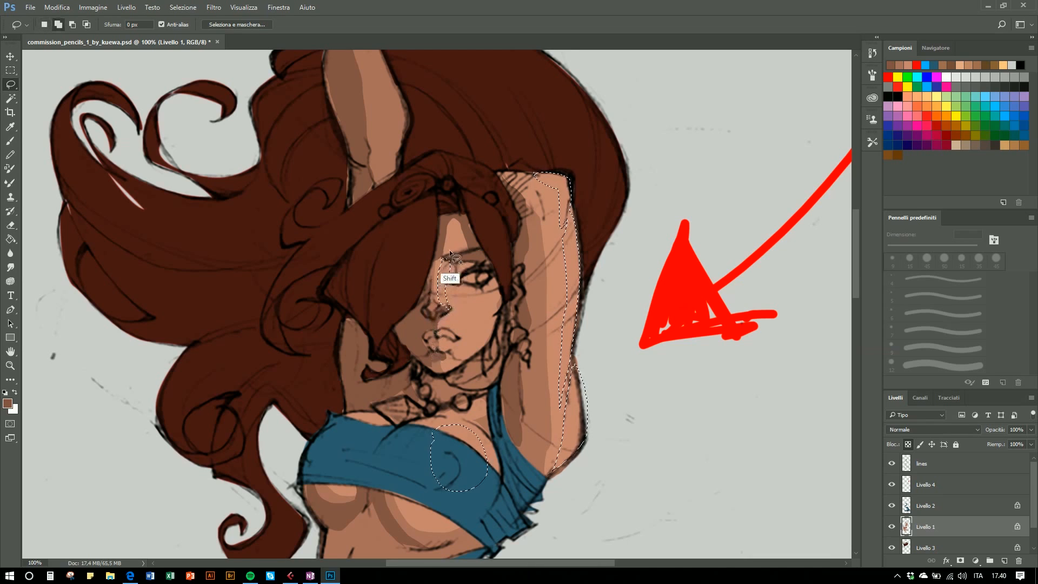
pyautogui.moveTo(449, 252)
pyautogui.mouseDown()
pyautogui.moveTo(459, 235)
pyautogui.moveTo(463, 248)
pyautogui.moveTo(448, 264)
pyautogui.mouseUp()
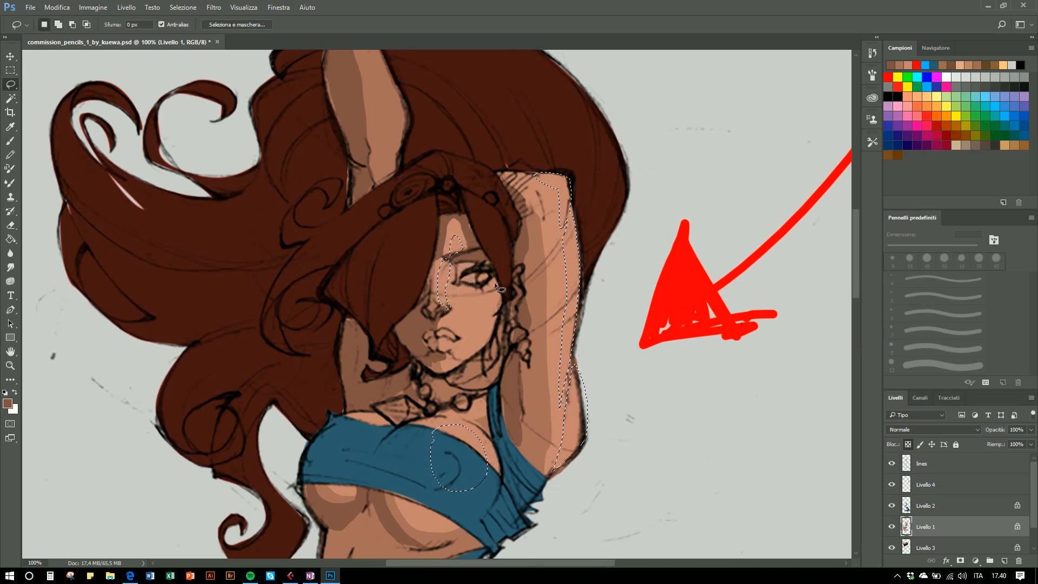
pyautogui.moveTo(443, 349)
pyautogui.mouseDown()
pyautogui.moveTo(442, 339)
pyautogui.moveTo(443, 348)
pyautogui.mouseUp()
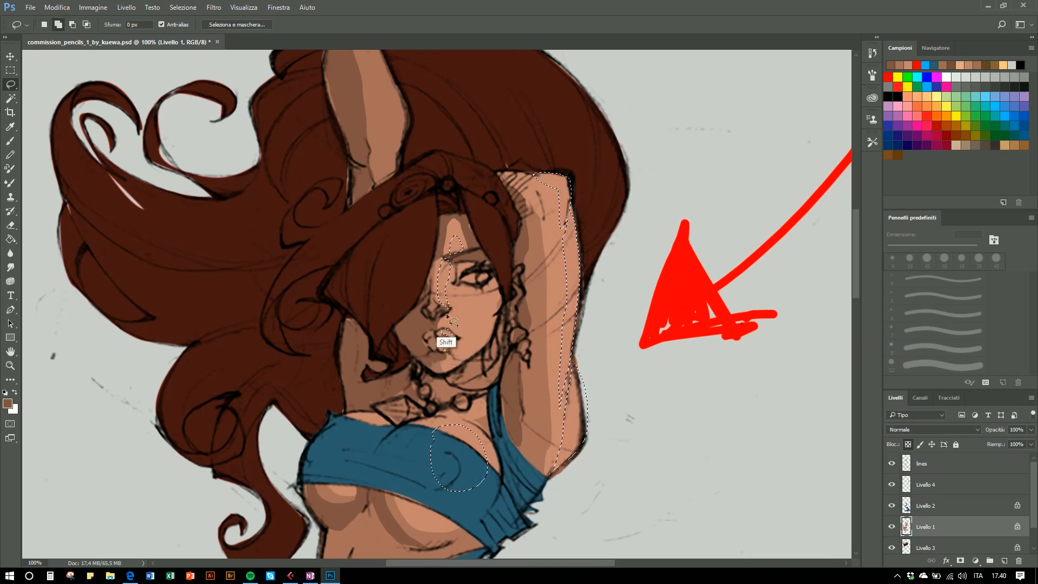
pyautogui.moveTo(448, 317)
pyautogui.mouseDown()
pyautogui.moveTo(443, 330)
pyautogui.moveTo(458, 341)
pyautogui.moveTo(493, 314)
pyautogui.moveTo(491, 287)
pyautogui.moveTo(460, 292)
pyautogui.moveTo(442, 277)
pyautogui.mouseUp()
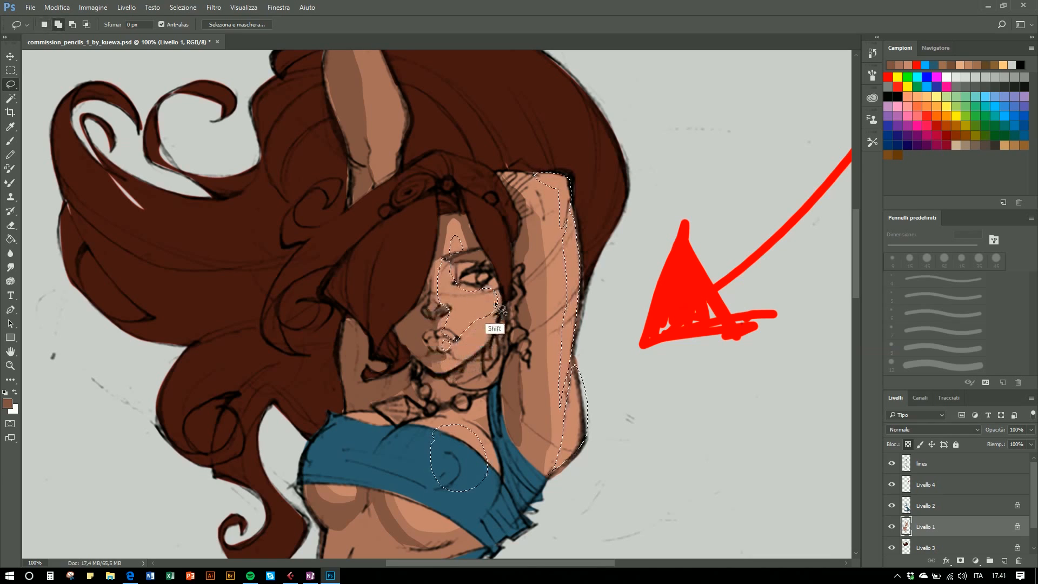
pyautogui.moveTo(488, 309)
pyautogui.mouseDown()
pyautogui.moveTo(440, 371)
pyautogui.moveTo(451, 350)
pyautogui.mouseUp()
pyautogui.scroll(5, 427, 217)
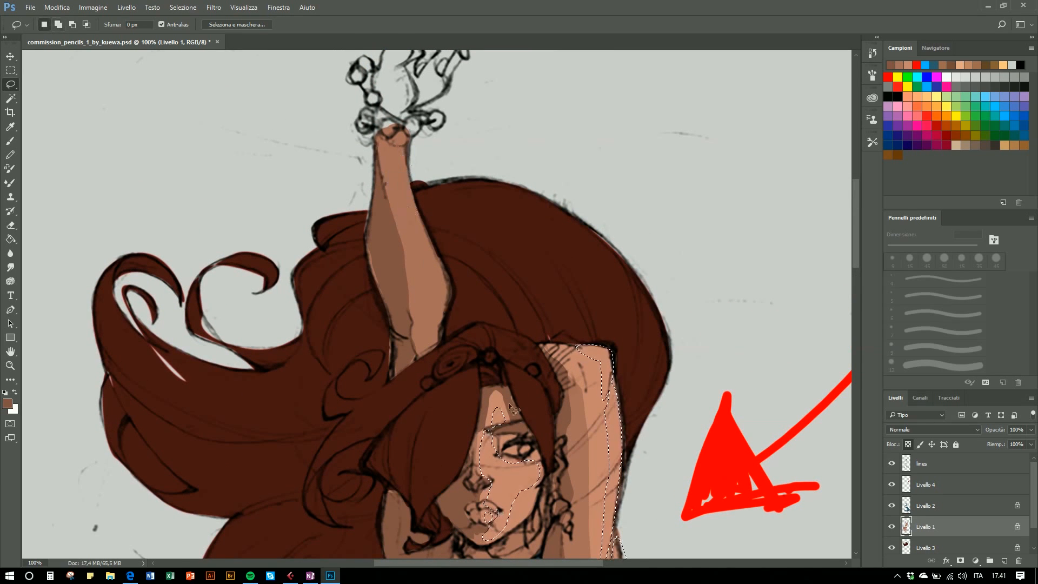
pyautogui.moveTo(393, 142)
pyautogui.mouseDown()
pyautogui.moveTo(399, 194)
pyautogui.moveTo(439, 306)
pyautogui.moveTo(433, 345)
pyautogui.moveTo(451, 275)
pyautogui.moveTo(406, 204)
pyautogui.moveTo(399, 145)
pyautogui.mouseUp()
pyautogui.moveTo(482, 469)
pyautogui.mouseDown()
pyautogui.moveTo(477, 291)
pyautogui.moveTo(447, 213)
pyautogui.moveTo(398, 277)
pyautogui.mouseUp()
# - Sample the skin tone and lighten the foreground colour to #e2a98d in the colour picker
pyautogui.press('i')
pyautogui.click(436, 250)
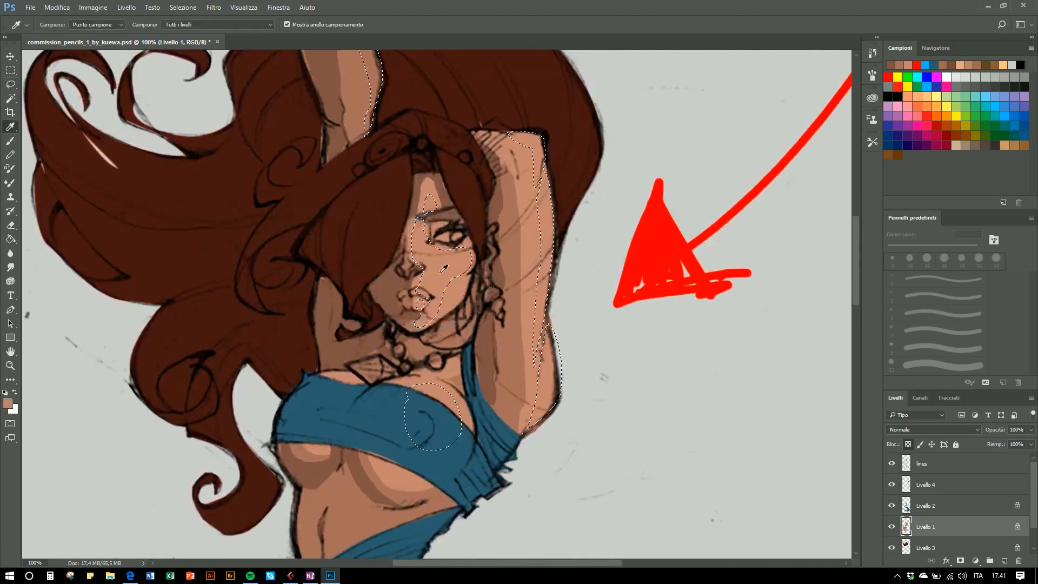
pyautogui.click(7, 403)
pyautogui.moveTo(349, 183); pyautogui.dragTo(345, 172)
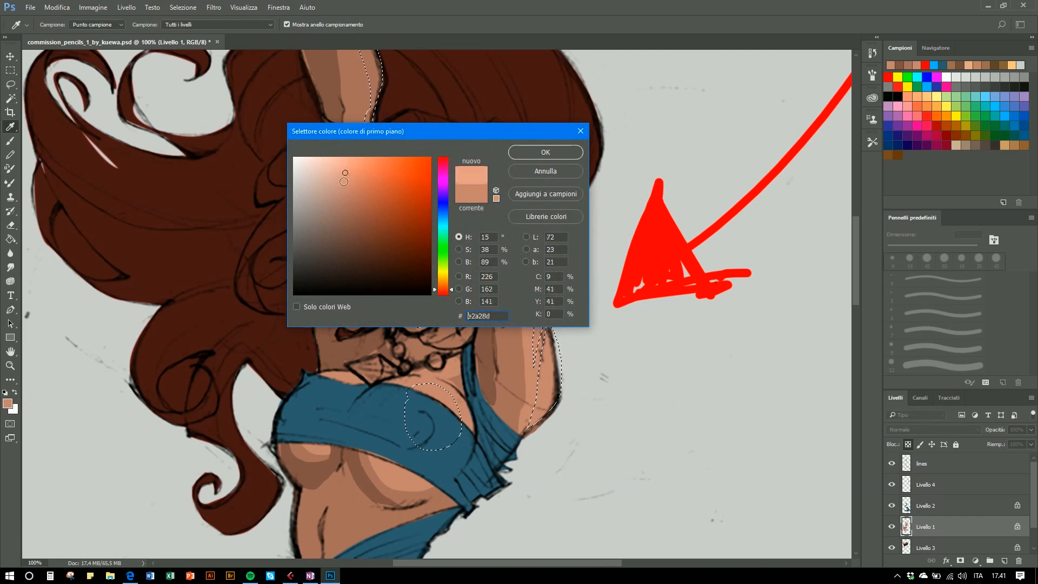
pyautogui.click(452, 289)
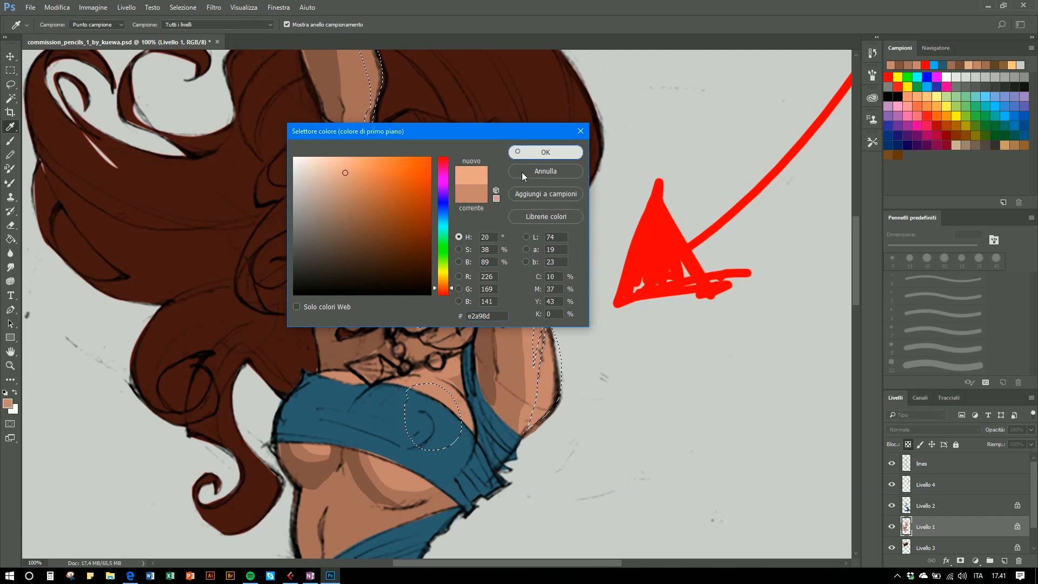
pyautogui.click(543, 153)
# - Fill the highlight selection with the Paint Bucket and deselect
pyautogui.press('g')
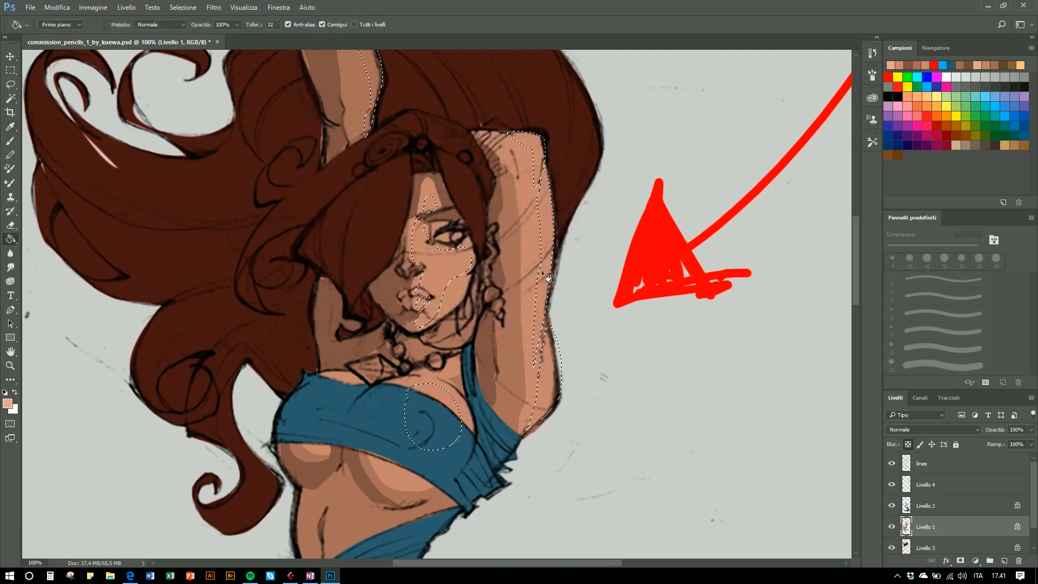
pyautogui.click(546, 232)
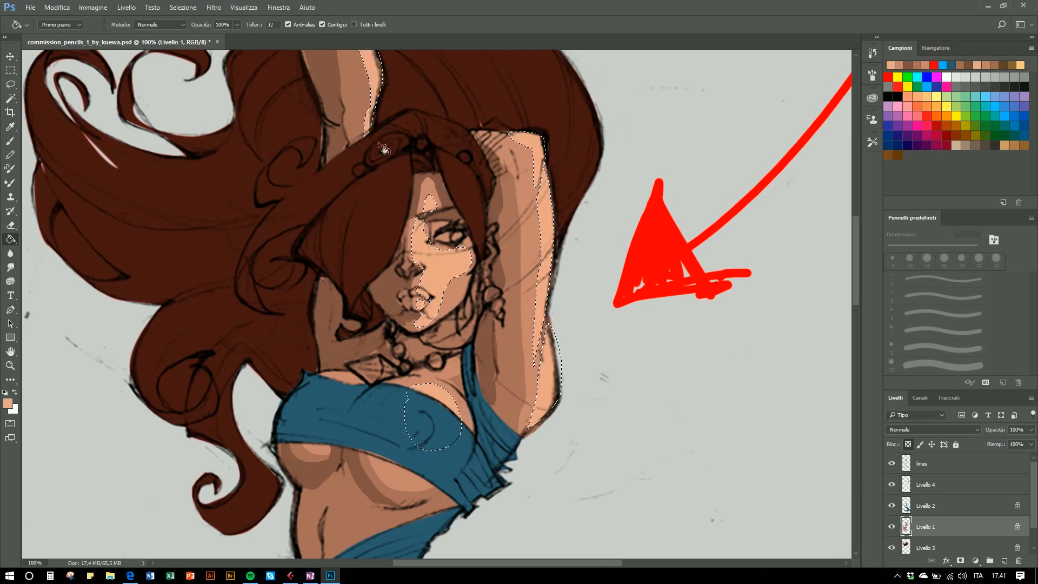
pyautogui.press('l')
pyautogui.hotkey('ctrl', 'd')
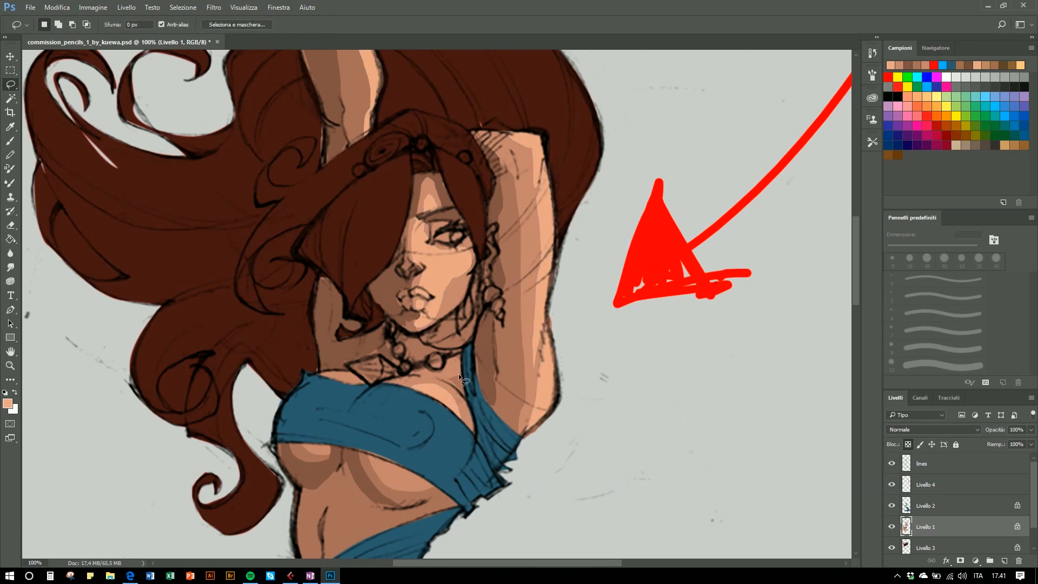
# - Zoom out and pan to review the whole coloured figure, then return to 100% on the upper body
pyautogui.moveTo(455, 226); pyautogui.dragTo(452, 294)
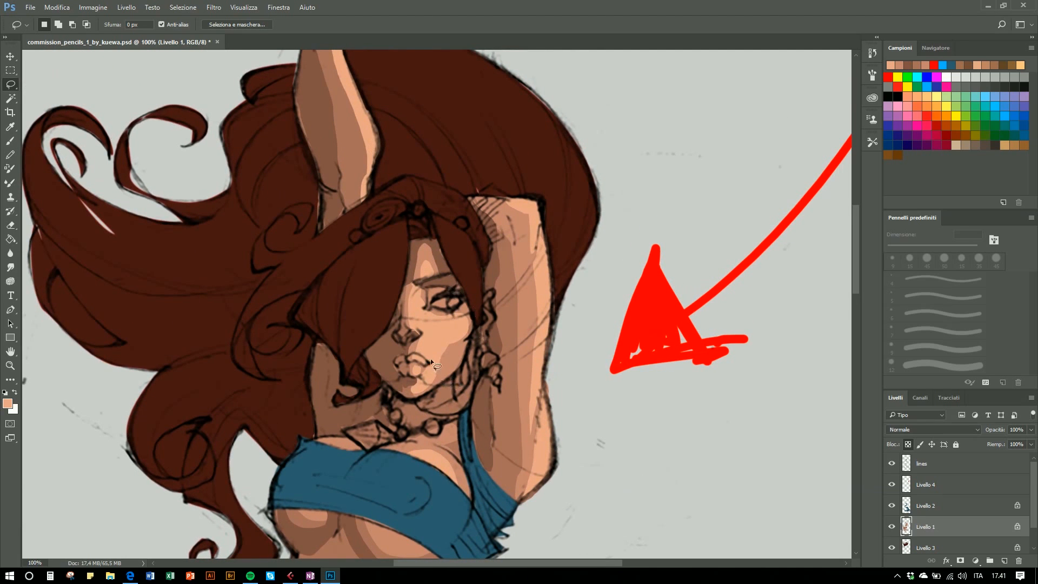
pyautogui.moveTo(416, 215); pyautogui.dragTo(451, 307)
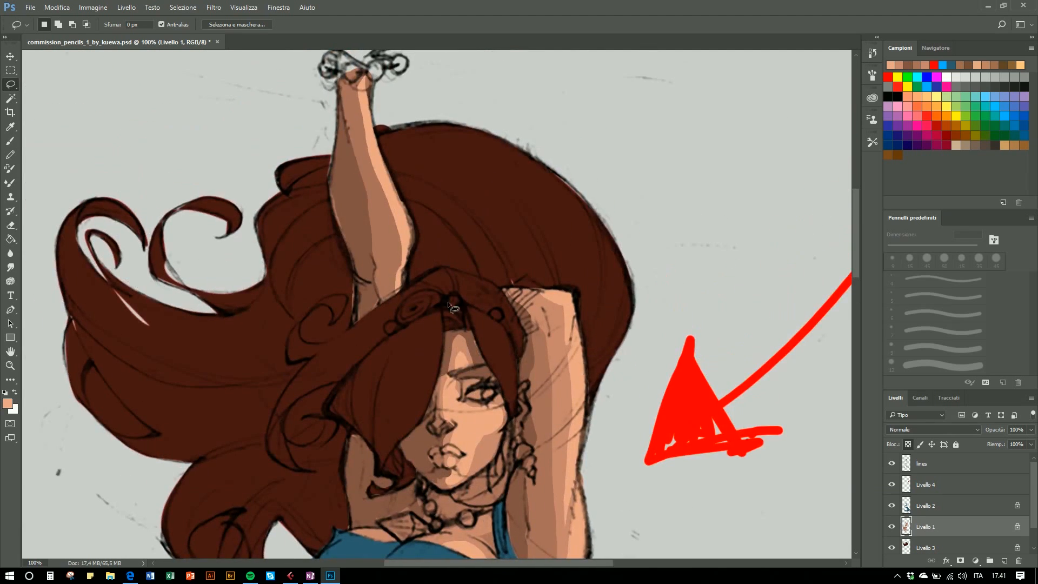
pyautogui.moveTo(474, 444); pyautogui.dragTo(453, 315)
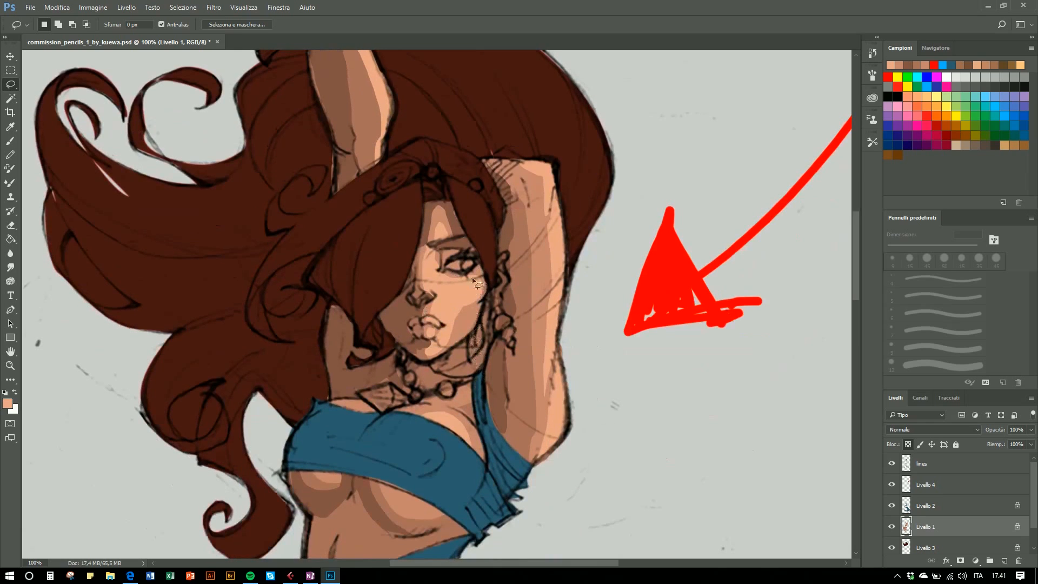
pyautogui.moveTo(441, 286)
pyautogui.mouseDown()
pyautogui.moveTo(475, 294)
pyautogui.moveTo(450, 317)
pyautogui.moveTo(441, 283)
pyautogui.mouseUp()
pyautogui.hotkey('ctrl', 'd')
pyautogui.moveTo(495, 340); pyautogui.dragTo(495, 334)
pyautogui.hotkey('ctrl', '-')
pyautogui.hotkey('ctrl', '-')
pyautogui.hotkey('ctrl', '-')
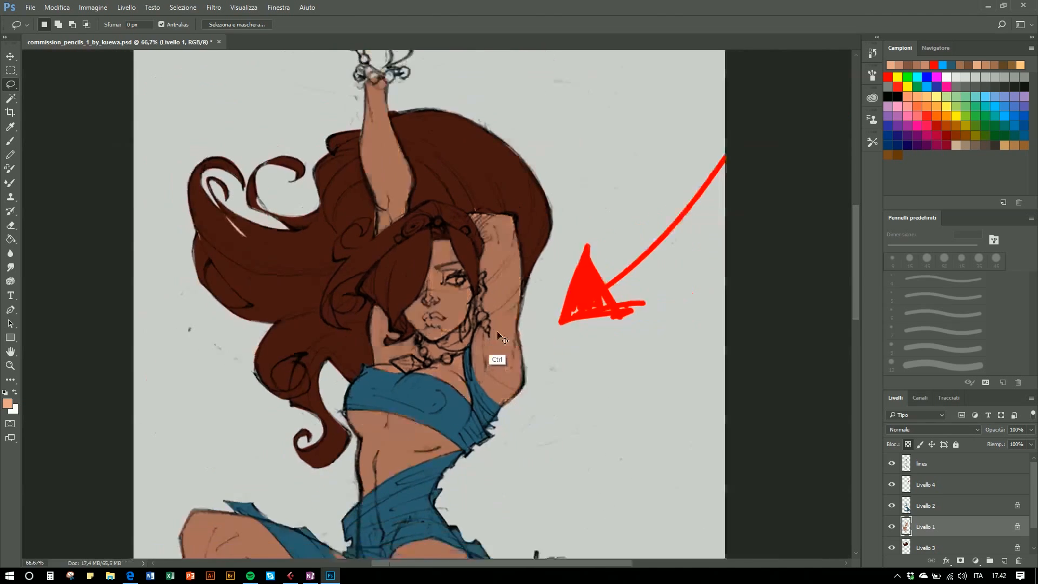
pyautogui.hotkey('ctrl', '-')
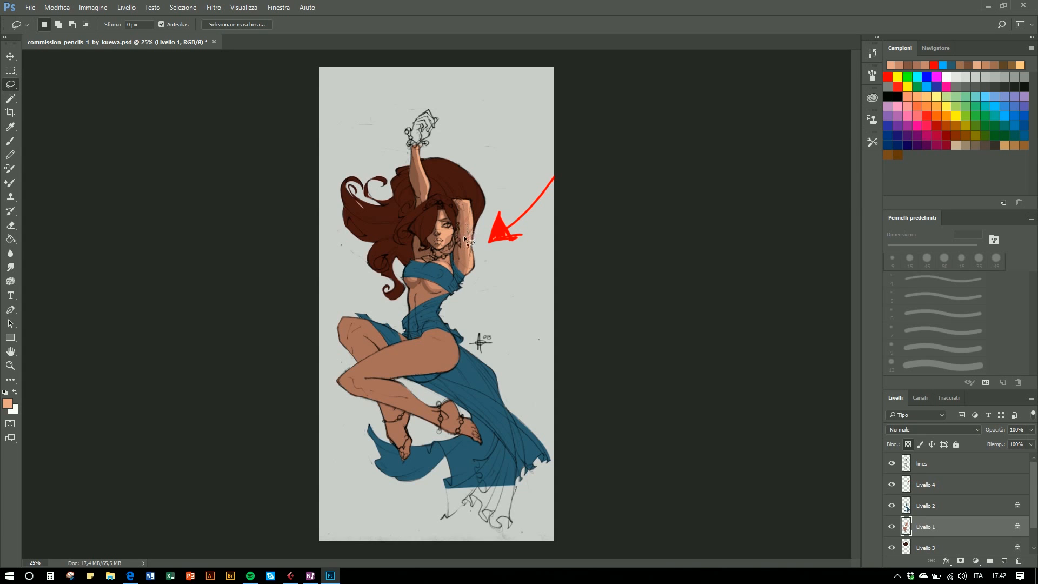
pyautogui.hotkey('ctrl', '+')
pyautogui.hotkey('ctrl', '+')
pyautogui.hotkey('ctrl', '+')
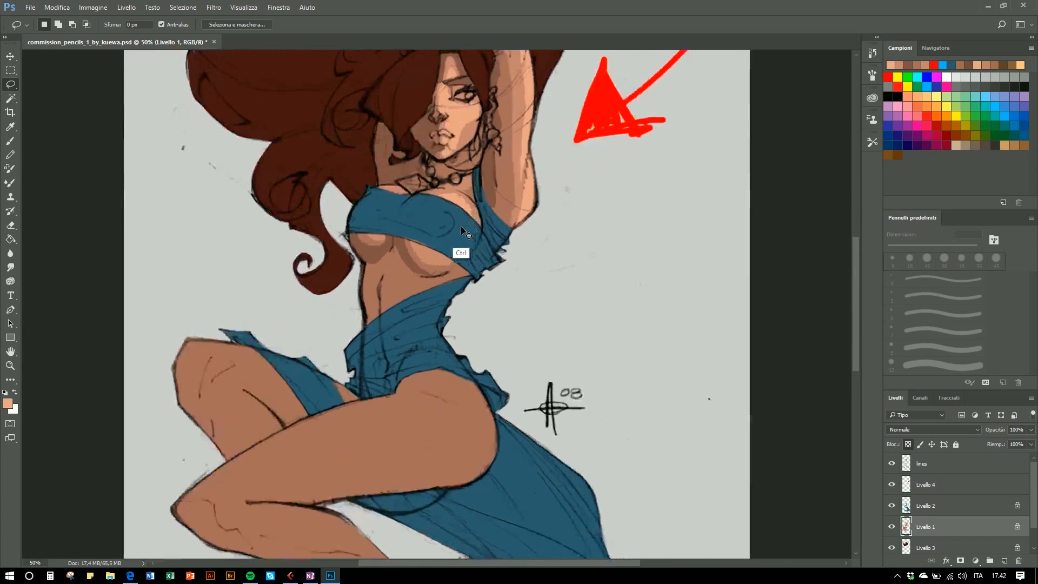
pyautogui.hotkey('ctrl', '+')
pyautogui.hotkey('ctrl', '+')
pyautogui.moveTo(423, 361); pyautogui.dragTo(371, 448)
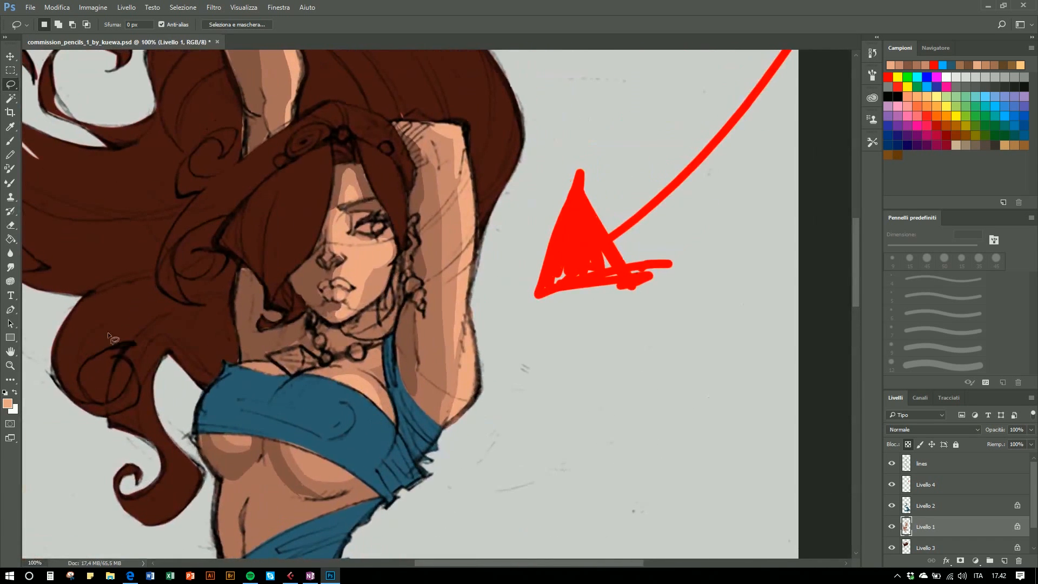
# - Blend the skin shading edges on the face and raised arm with the Smudge tool at 50% strength
pyautogui.click(7, 267)
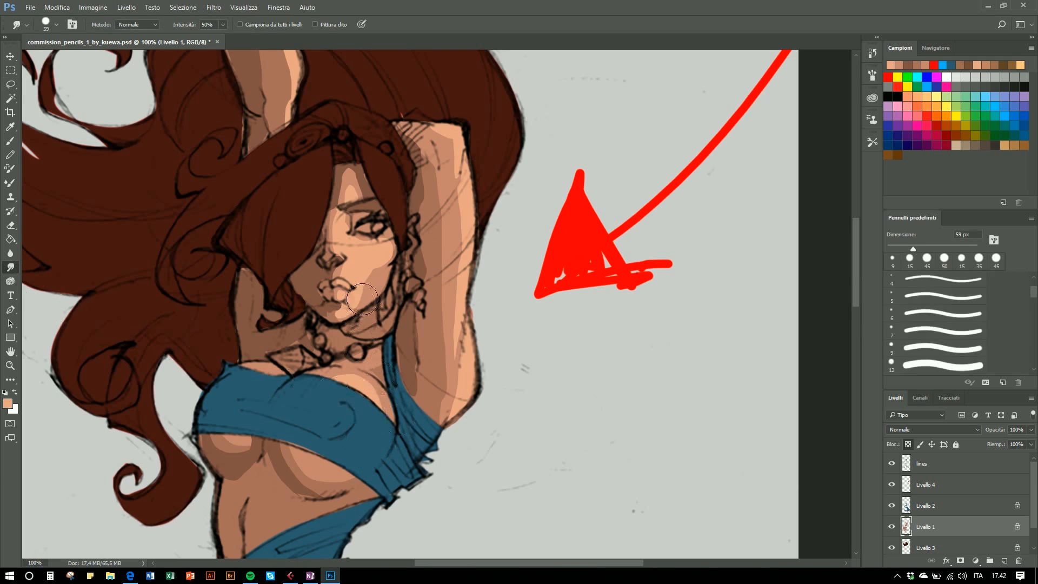
pyautogui.press(']')
pyautogui.press('[')
pyautogui.press('[')
pyautogui.press('[')
pyautogui.moveTo(372, 280)
pyautogui.mouseDown()
pyautogui.moveTo(375, 268)
pyautogui.moveTo(339, 316)
pyautogui.mouseUp()
pyautogui.moveTo(334, 216)
pyautogui.mouseDown()
pyautogui.moveTo(352, 186)
pyautogui.moveTo(359, 193)
pyautogui.moveTo(346, 181)
pyautogui.moveTo(342, 199)
pyautogui.moveTo(345, 172)
pyautogui.mouseUp()
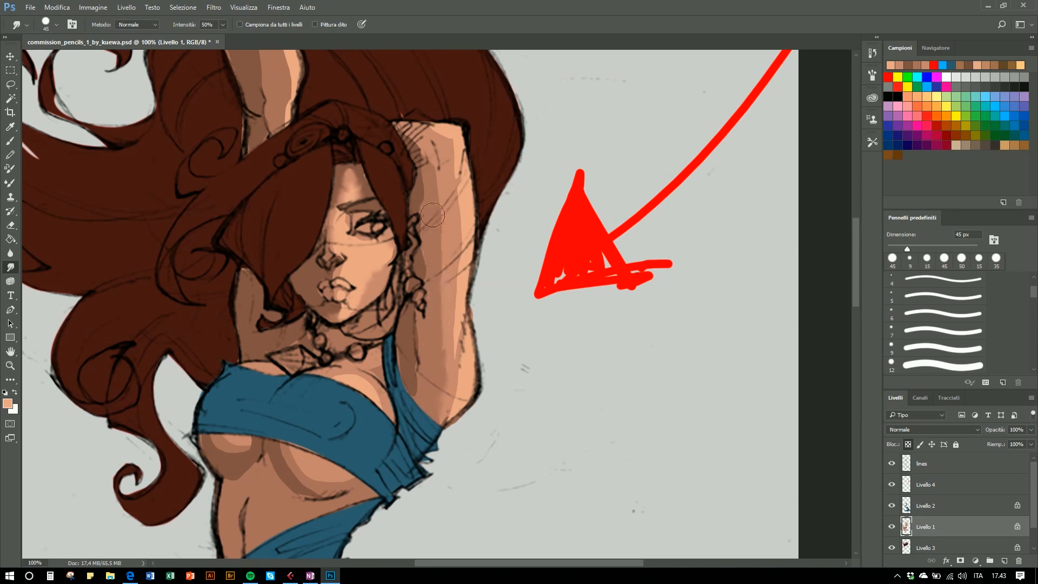
pyautogui.moveTo(437, 363); pyautogui.dragTo(439, 358)
pyautogui.moveTo(409, 390); pyautogui.dragTo(453, 417)
pyautogui.moveTo(456, 138); pyautogui.dragTo(455, 180)
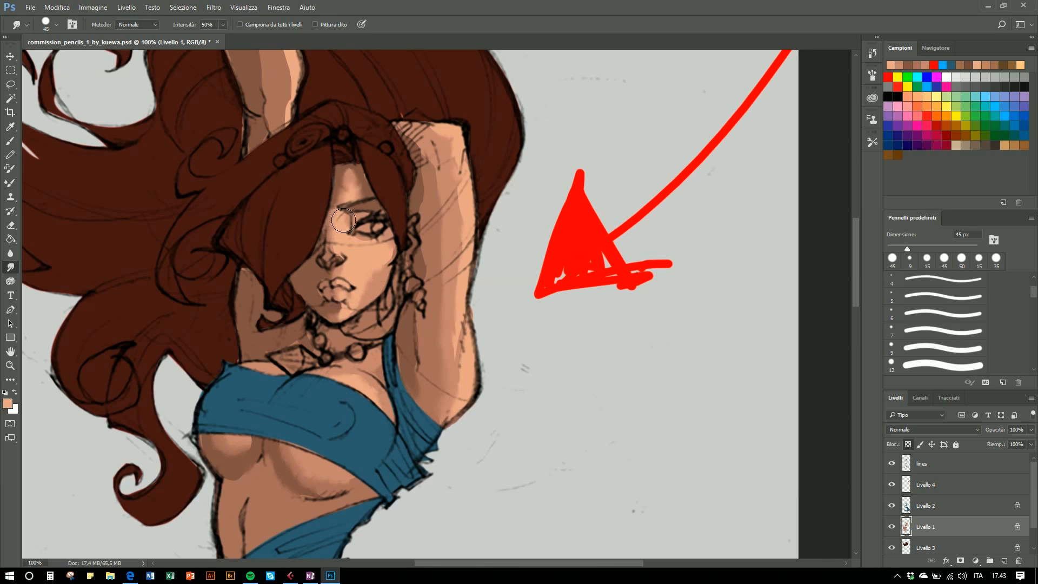
pyautogui.hotkey('ctrl', '-')
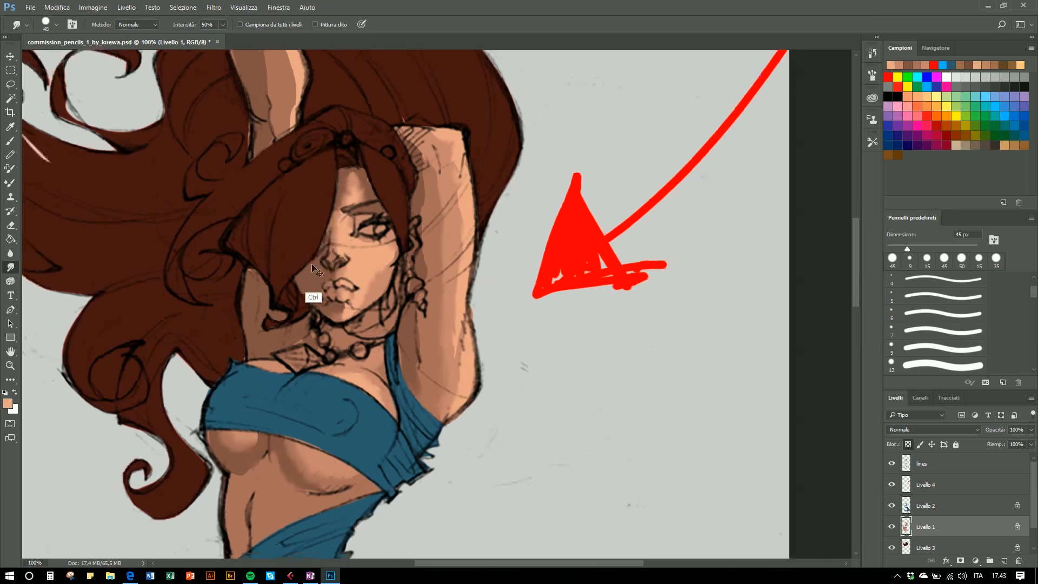
pyautogui.hotkey('ctrl', '-')
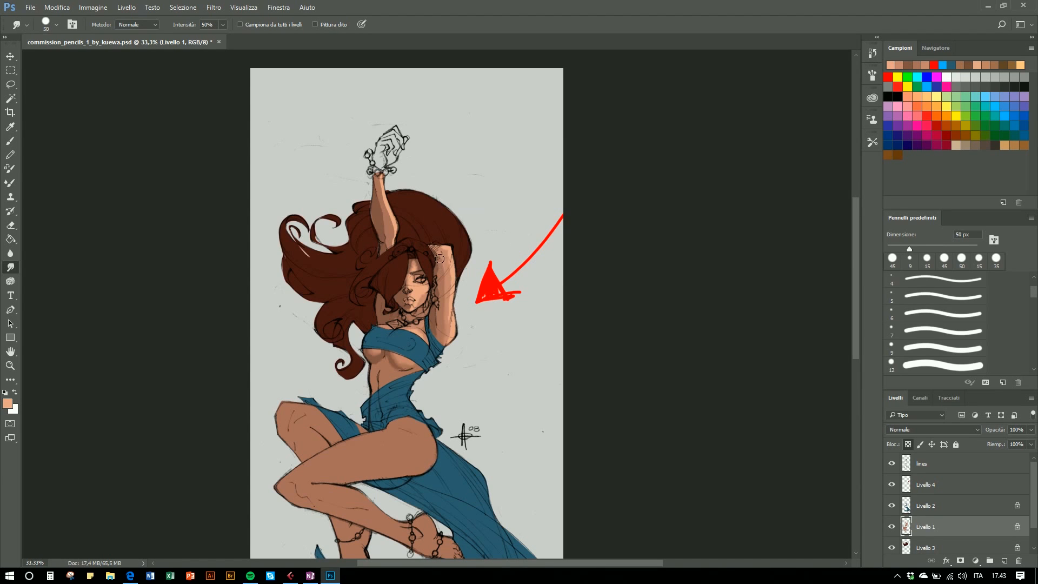
pyautogui.moveTo(443, 265); pyautogui.dragTo(450, 274)
# - Lasso-select the visible eye's white at 200% zoom and paint it with a light grey brush
pyautogui.hotkey('ctrl', '+')
pyautogui.hotkey('ctrl', '+')
pyautogui.hotkey('ctrl', '+')
pyautogui.hotkey('ctrl', '+')
pyautogui.press(']')
pyautogui.press(']')
pyautogui.press(']')
pyautogui.moveTo(343, 211); pyautogui.dragTo(412, 269)
pyautogui.press('l')
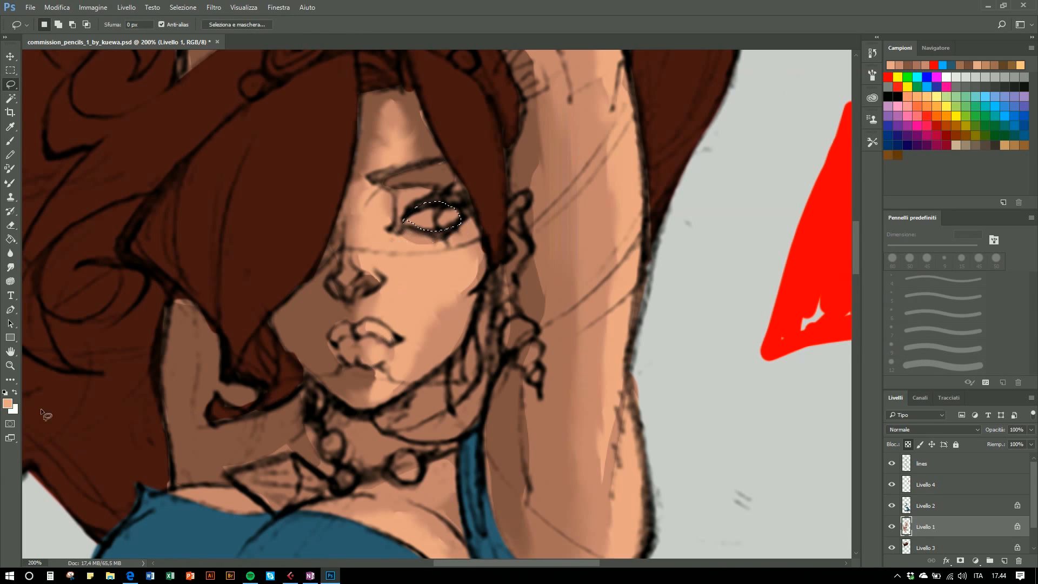
pyautogui.click(971, 77)
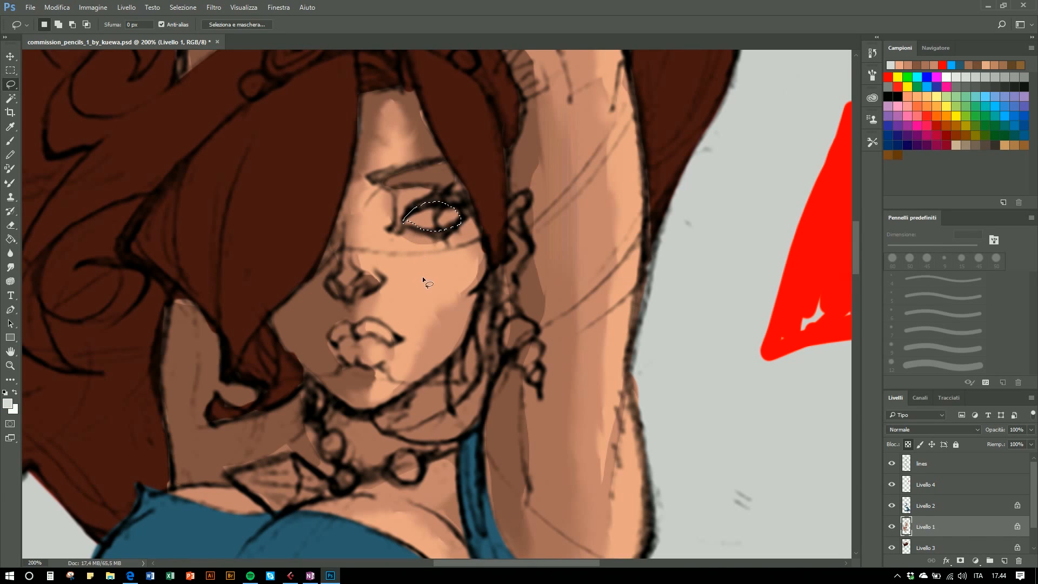
pyautogui.press('b')
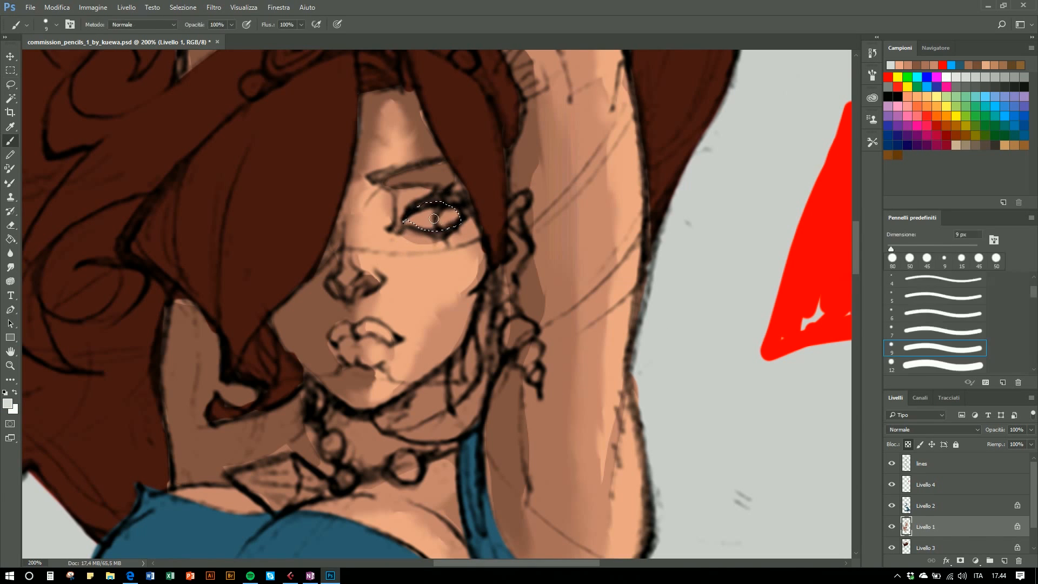
pyautogui.moveTo(406, 229)
pyautogui.mouseDown()
pyautogui.moveTo(417, 203)
pyautogui.moveTo(420, 230)
pyautogui.moveTo(441, 212)
pyautogui.mouseUp()
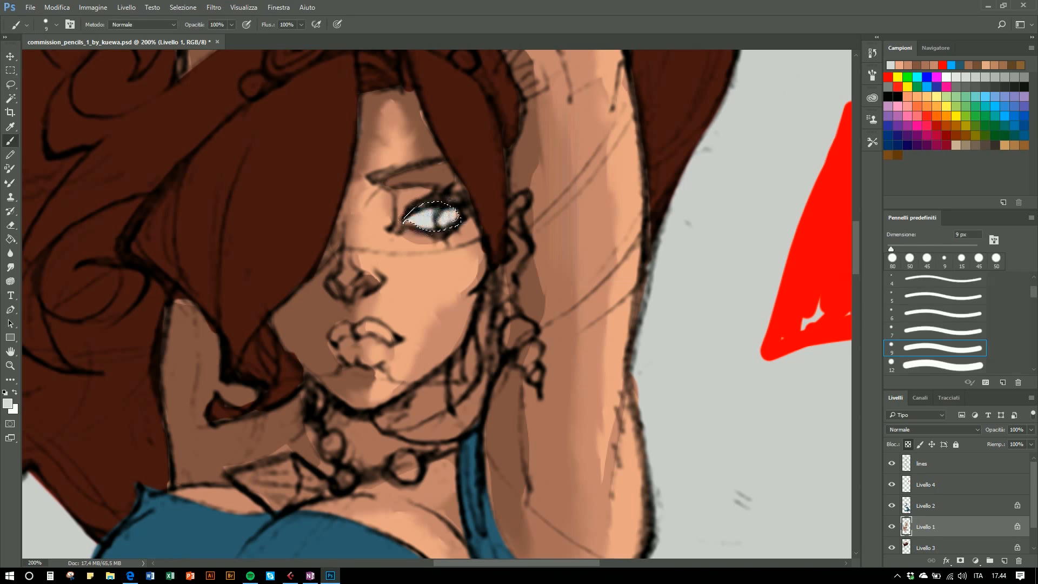
# - Pick a green swatch, paint the iris inside the eye selection, and deselect
pyautogui.click(993, 136)
pyautogui.moveTo(443, 218); pyautogui.dragTo(445, 213)
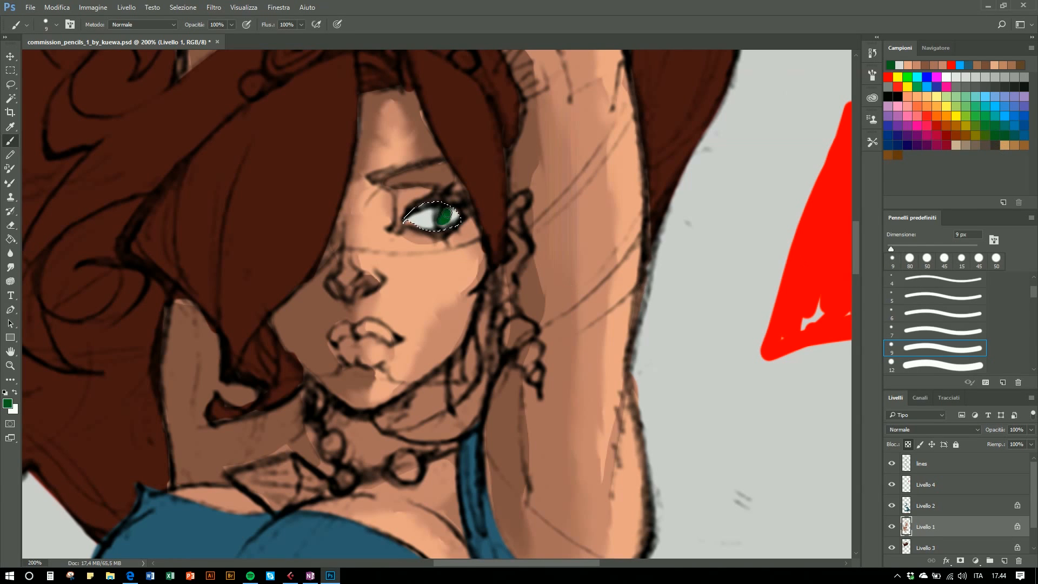
pyautogui.hotkey('ctrl', 'd')
# - Lasso-select several highlight strands across the hair, adding each area to the selection
pyautogui.press('l')
pyautogui.moveTo(348, 132); pyautogui.dragTo(440, 265)
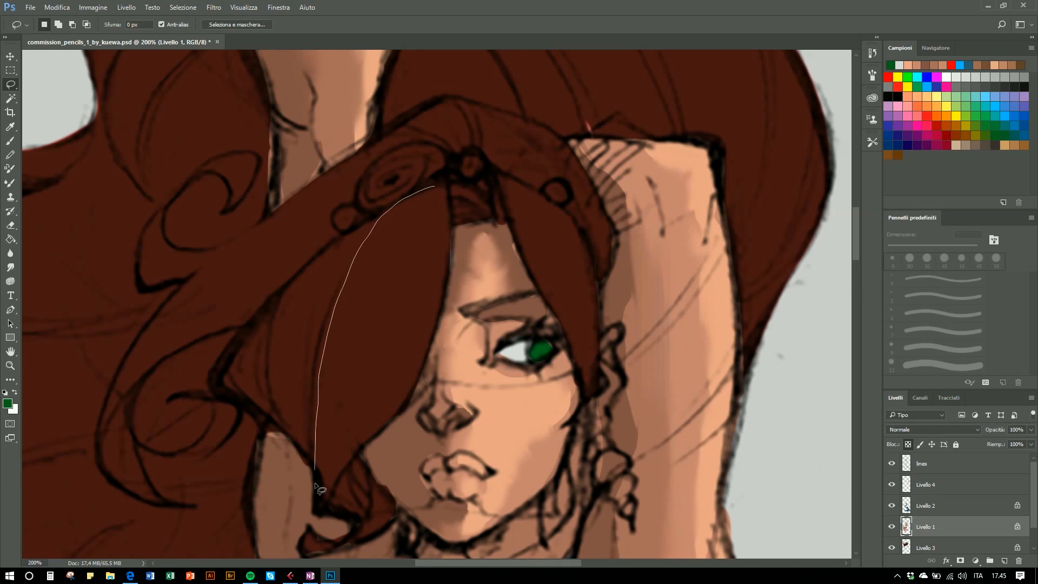
pyautogui.moveTo(431, 205); pyautogui.dragTo(432, 206)
pyautogui.moveTo(329, 247)
pyautogui.mouseDown()
pyautogui.moveTo(286, 318)
pyautogui.moveTo(282, 408)
pyautogui.mouseUp()
pyautogui.moveTo(330, 305); pyautogui.dragTo(352, 259)
pyautogui.moveTo(270, 312); pyautogui.dragTo(223, 375)
pyautogui.moveTo(268, 312); pyautogui.dragTo(268, 312)
pyautogui.moveTo(349, 166)
pyautogui.mouseDown()
pyautogui.moveTo(117, 378)
pyautogui.moveTo(260, 325)
pyautogui.moveTo(378, 167)
pyautogui.mouseUp()
pyautogui.moveTo(210, 251); pyautogui.dragTo(165, 236)
pyautogui.moveTo(393, 288); pyautogui.dragTo(393, 291)
pyautogui.click(479, 219)
pyautogui.moveTo(368, 303)
pyautogui.mouseDown()
pyautogui.moveTo(396, 271)
pyautogui.moveTo(372, 425)
pyautogui.moveTo(454, 305)
pyautogui.moveTo(456, 165)
pyautogui.mouseUp()
pyautogui.press('shift')
pyautogui.moveTo(373, 247)
pyautogui.mouseDown()
pyautogui.moveTo(343, 347)
pyautogui.moveTo(343, 441)
pyautogui.mouseUp()
pyautogui.moveTo(373, 410); pyautogui.dragTo(374, 250)
pyautogui.moveTo(344, 312)
pyautogui.mouseDown()
pyautogui.moveTo(384, 195)
pyautogui.moveTo(344, 309)
pyautogui.mouseUp()
pyautogui.moveTo(390, 198)
pyautogui.mouseDown()
pyautogui.moveTo(381, 228)
pyautogui.moveTo(397, 202)
pyautogui.mouseUp()
pyautogui.moveTo(353, 226)
pyautogui.mouseDown()
pyautogui.moveTo(319, 373)
pyautogui.moveTo(332, 358)
pyautogui.moveTo(352, 230)
pyautogui.mouseUp()
pyautogui.moveTo(327, 243)
pyautogui.mouseDown()
pyautogui.moveTo(311, 319)
pyautogui.moveTo(327, 245)
pyautogui.mouseUp()
pyautogui.moveTo(302, 296)
pyautogui.mouseDown()
pyautogui.moveTo(306, 325)
pyautogui.moveTo(315, 312)
pyautogui.moveTo(265, 356)
pyautogui.moveTo(280, 362)
pyautogui.moveTo(283, 291)
pyautogui.moveTo(281, 331)
pyautogui.moveTo(289, 296)
pyautogui.mouseUp()
pyautogui.moveTo(531, 167)
pyautogui.mouseDown()
pyautogui.moveTo(611, 356)
pyautogui.moveTo(545, 155)
pyautogui.moveTo(551, 174)
pyautogui.moveTo(588, 197)
pyautogui.moveTo(606, 246)
pyautogui.moveTo(546, 178)
pyautogui.mouseUp()
pyautogui.moveTo(590, 246)
pyautogui.mouseDown()
pyautogui.moveTo(568, 193)
pyautogui.moveTo(595, 211)
pyautogui.moveTo(590, 185)
pyautogui.moveTo(618, 297)
pyautogui.moveTo(592, 187)
pyautogui.mouseUp()
pyautogui.moveTo(482, 119)
pyautogui.mouseDown()
pyautogui.moveTo(444, 73)
pyautogui.moveTo(442, 89)
pyautogui.mouseUp()
pyautogui.moveTo(459, 73)
pyautogui.mouseDown()
pyautogui.moveTo(486, 112)
pyautogui.moveTo(469, 69)
pyautogui.mouseUp()
pyautogui.moveTo(486, 70)
pyautogui.mouseDown()
pyautogui.moveTo(495, 77)
pyautogui.moveTo(485, 70)
pyautogui.mouseUp()
pyautogui.moveTo(514, 111)
pyautogui.mouseDown()
pyautogui.moveTo(548, 123)
pyautogui.moveTo(524, 126)
pyautogui.mouseUp()
pyautogui.moveTo(412, 106)
pyautogui.mouseDown()
pyautogui.moveTo(246, 269)
pyautogui.moveTo(401, 114)
pyautogui.mouseUp()
pyautogui.moveTo(352, 196)
pyautogui.mouseDown()
pyautogui.moveTo(176, 316)
pyautogui.moveTo(216, 313)
pyautogui.moveTo(350, 204)
pyautogui.mouseUp()
pyautogui.moveTo(278, 214)
pyautogui.mouseDown()
pyautogui.moveTo(171, 304)
pyautogui.moveTo(279, 218)
pyautogui.mouseUp()
pyautogui.moveTo(147, 343)
pyautogui.mouseDown()
pyautogui.moveTo(178, 327)
pyautogui.moveTo(164, 354)
pyautogui.moveTo(175, 339)
pyautogui.mouseUp()
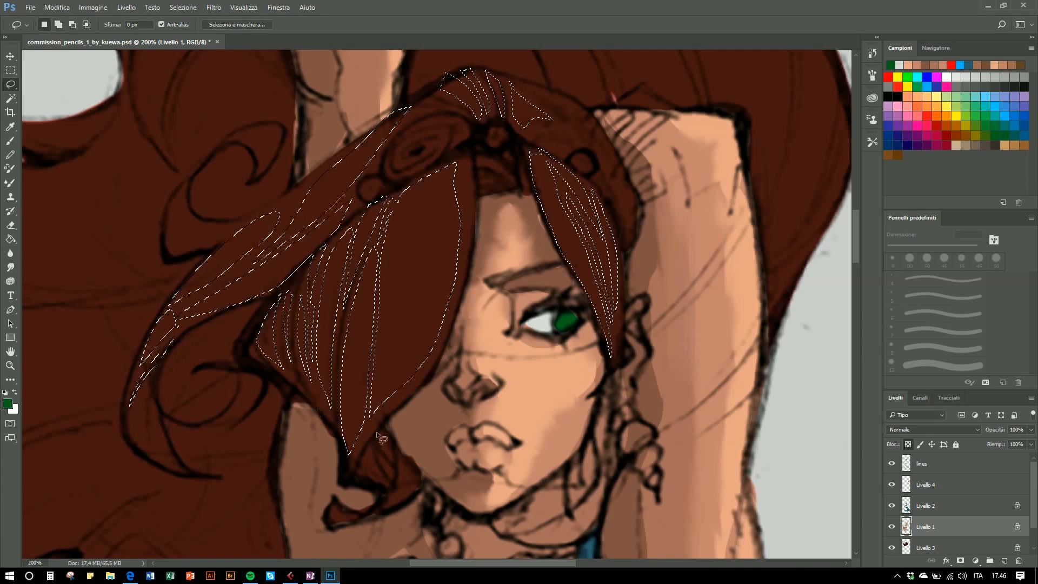
pyautogui.moveTo(408, 396); pyautogui.dragTo(350, 465)
# - Sample the hair colour and lighten the foreground colour to #60261f in the colour picker
pyautogui.press('i')
pyautogui.click(388, 319)
pyautogui.click(7, 406)
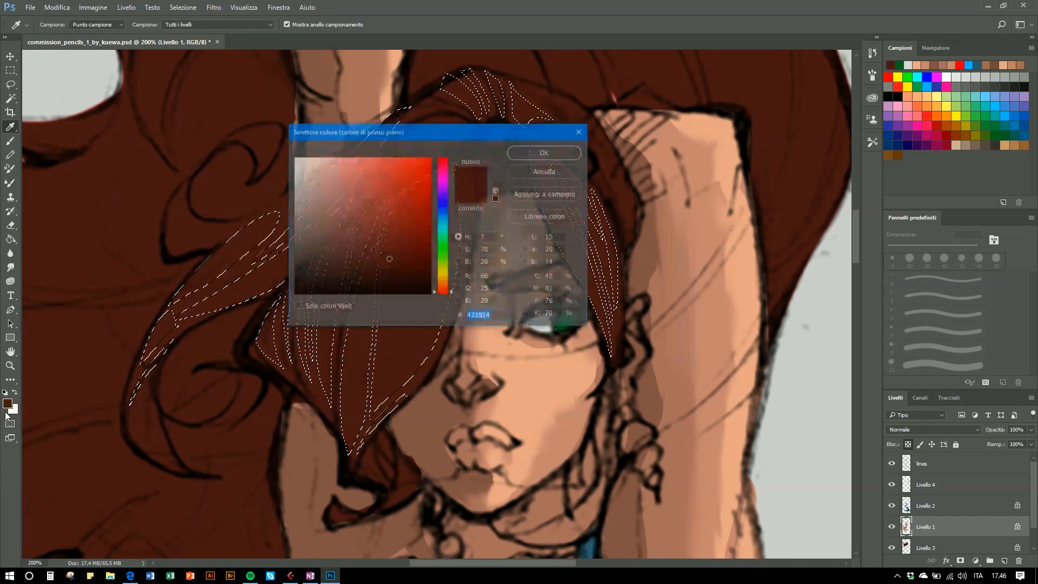
pyautogui.click(387, 243)
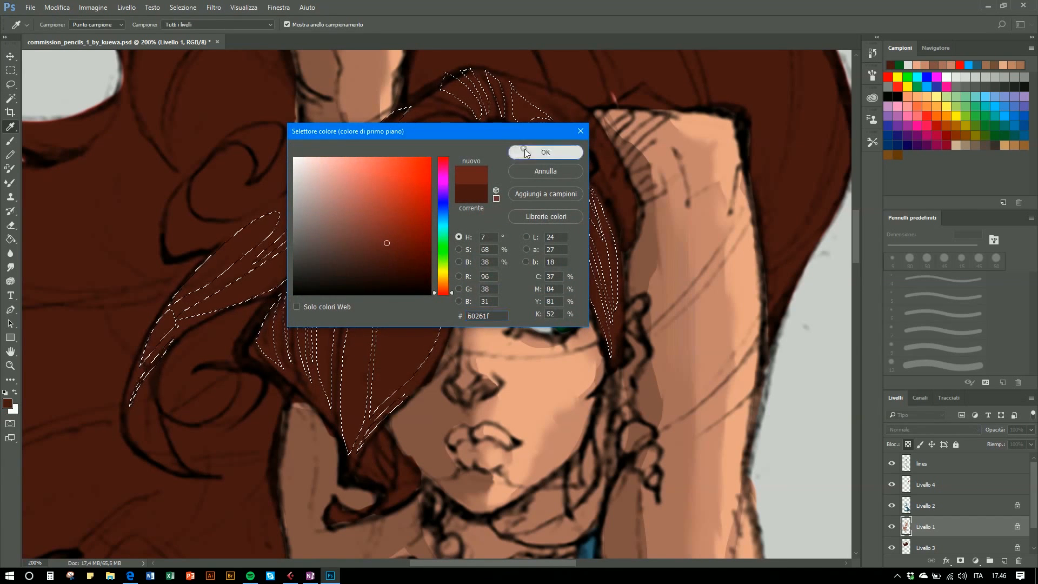
pyautogui.click(524, 149)
# - Switch to the Livello 3 layer, fill the hair highlight selection with the Paint Bucket, and deselect
pyautogui.press('g')
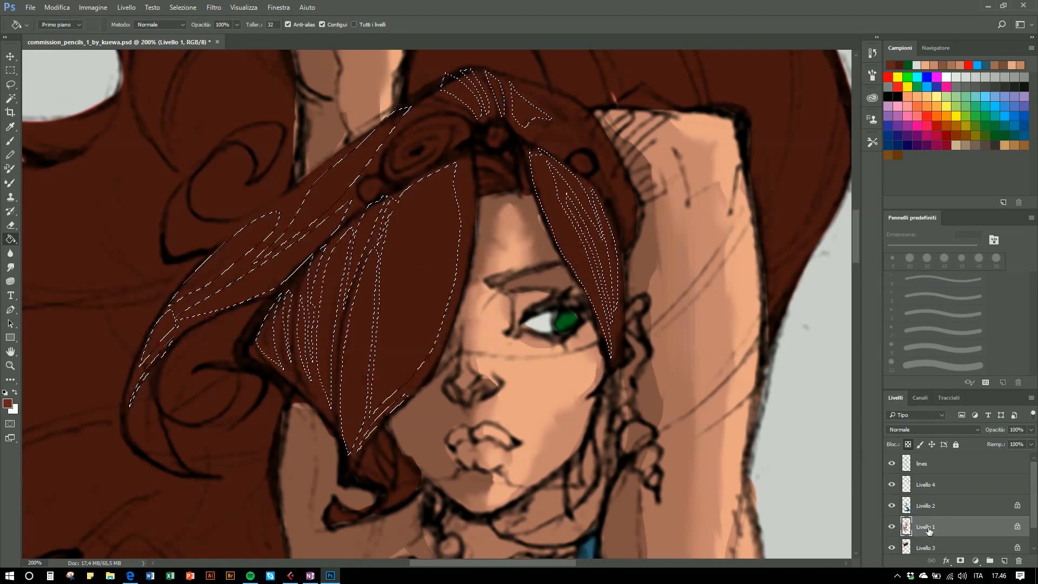
pyautogui.scroll(-1, 926, 527)
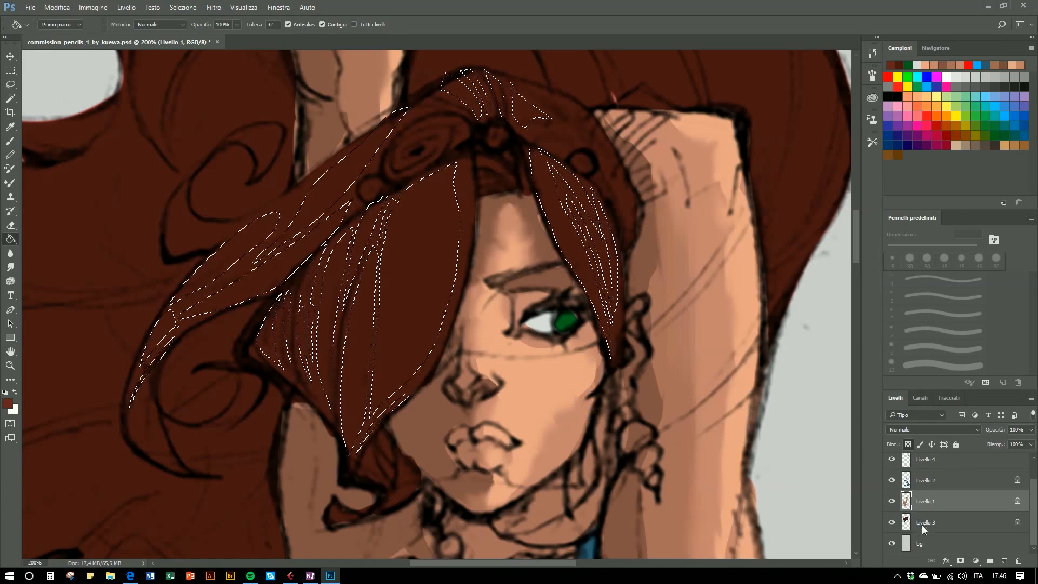
pyautogui.click(931, 523)
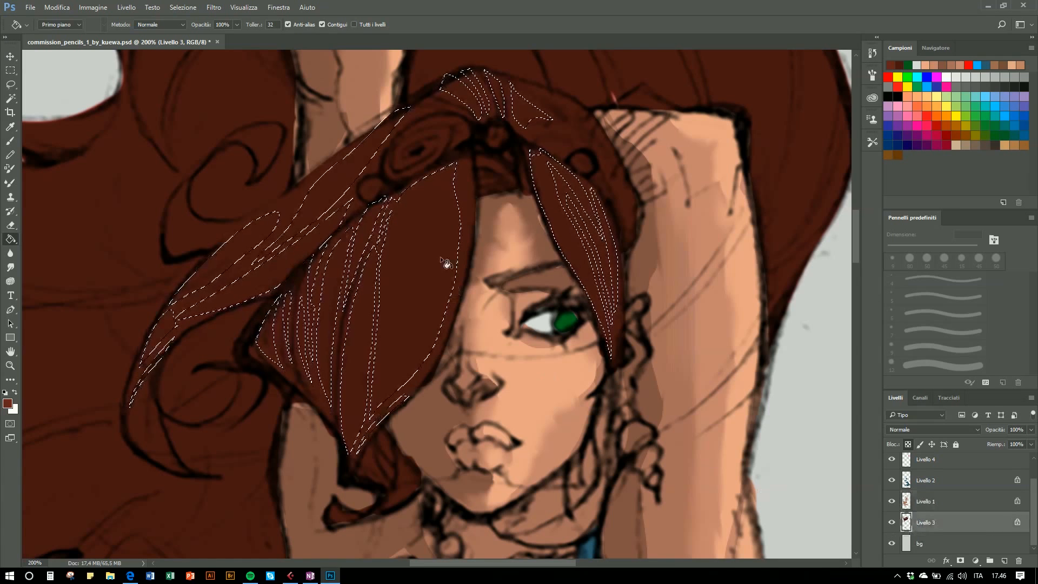
pyautogui.click(399, 331)
pyautogui.press('l')
pyautogui.hotkey('ctrl', 'd')
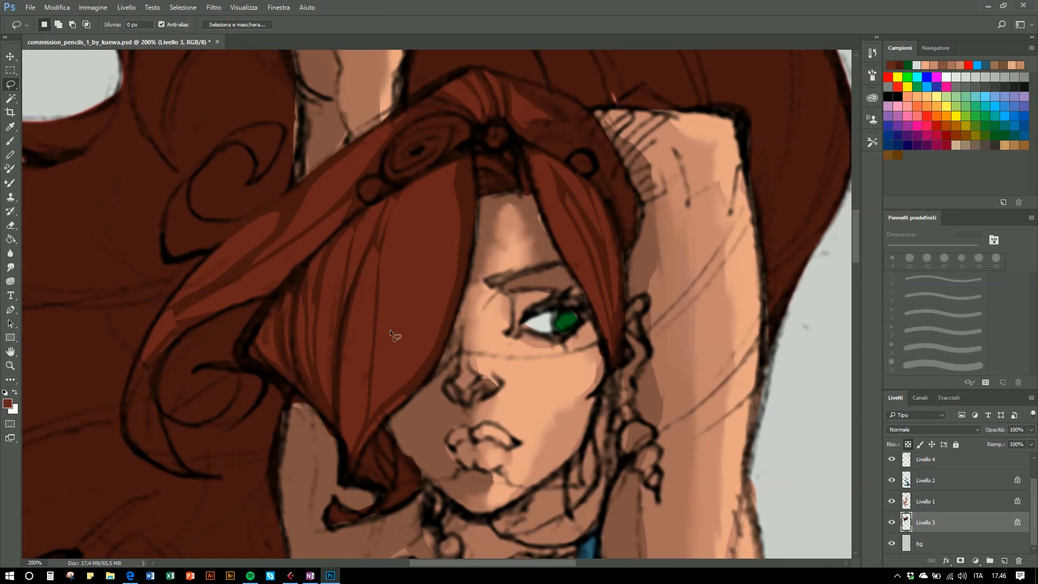
# - Lasso-select thinner strands inside the hair highlights, adding them to the selection
pyautogui.moveTo(443, 173)
pyautogui.mouseDown()
pyautogui.moveTo(419, 320)
pyautogui.moveTo(382, 385)
pyautogui.mouseUp()
pyautogui.moveTo(456, 190)
pyautogui.mouseDown()
pyautogui.moveTo(391, 302)
pyautogui.moveTo(416, 183)
pyautogui.mouseUp()
pyautogui.moveTo(428, 190)
pyautogui.mouseDown()
pyautogui.moveTo(392, 330)
pyautogui.moveTo(427, 190)
pyautogui.mouseUp()
pyautogui.moveTo(368, 271)
pyautogui.mouseDown()
pyautogui.moveTo(354, 405)
pyautogui.moveTo(371, 213)
pyautogui.moveTo(335, 250)
pyautogui.moveTo(323, 354)
pyautogui.moveTo(353, 284)
pyautogui.moveTo(313, 260)
pyautogui.mouseUp()
pyautogui.moveTo(341, 209)
pyautogui.mouseDown()
pyautogui.moveTo(300, 254)
pyautogui.moveTo(333, 183)
pyautogui.moveTo(279, 235)
pyautogui.moveTo(373, 142)
pyautogui.moveTo(253, 226)
pyautogui.moveTo(268, 219)
pyautogui.mouseUp()
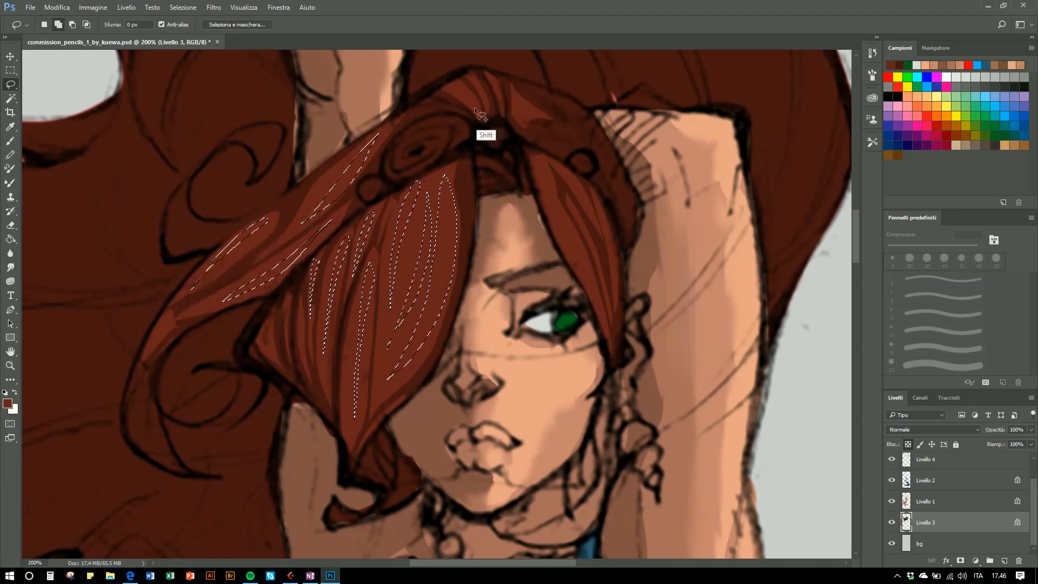
pyautogui.moveTo(479, 112); pyautogui.dragTo(472, 71)
pyautogui.moveTo(492, 73)
pyautogui.mouseDown()
pyautogui.moveTo(501, 106)
pyautogui.moveTo(495, 75)
pyautogui.moveTo(520, 88)
pyautogui.mouseUp()
pyautogui.moveTo(536, 156)
pyautogui.mouseDown()
pyautogui.moveTo(598, 308)
pyautogui.moveTo(570, 195)
pyautogui.moveTo(536, 156)
pyautogui.mouseUp()
pyautogui.moveTo(595, 193)
pyautogui.mouseDown()
pyautogui.moveTo(618, 292)
pyautogui.moveTo(595, 194)
pyautogui.mouseUp()
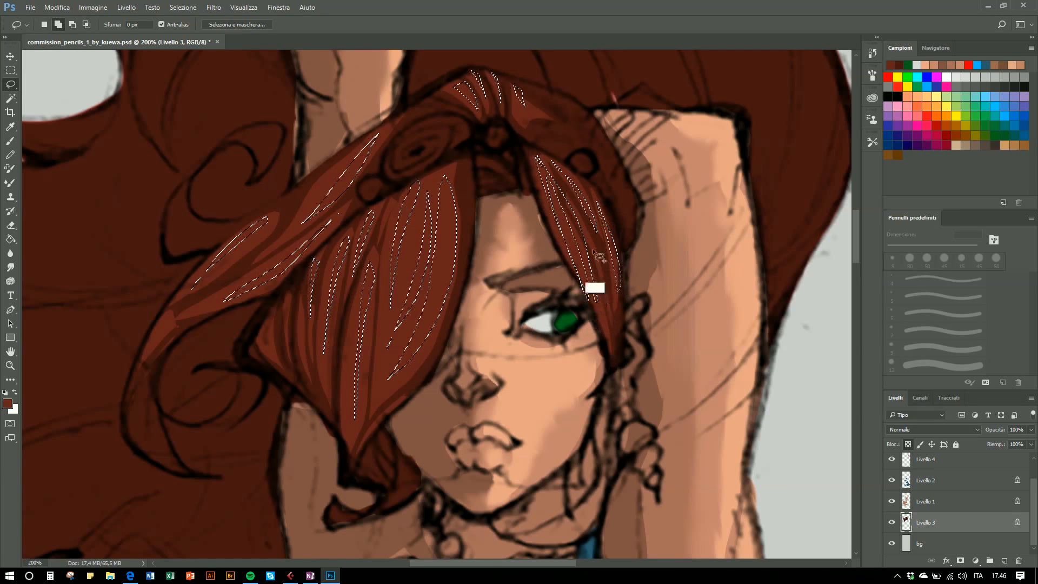
pyautogui.moveTo(373, 350); pyautogui.dragTo(375, 270)
pyautogui.moveTo(400, 158)
pyautogui.mouseDown()
pyautogui.moveTo(417, 99)
pyautogui.moveTo(441, 102)
pyautogui.mouseUp()
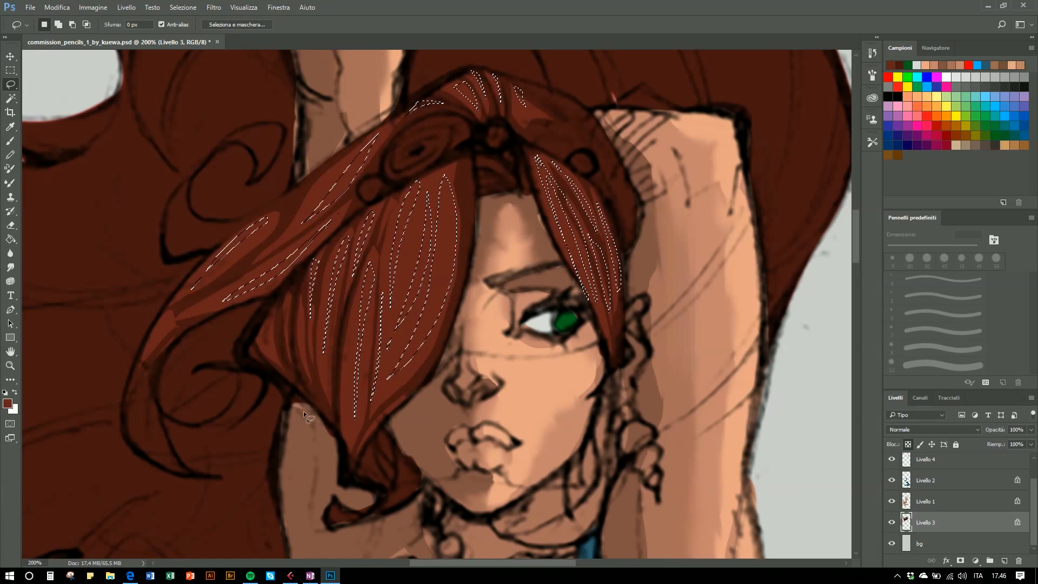
# - Sample the highlight colour, set the foreground to #7b342b, fill the strand selection, and deselect
pyautogui.press('i')
pyautogui.click(7, 403)
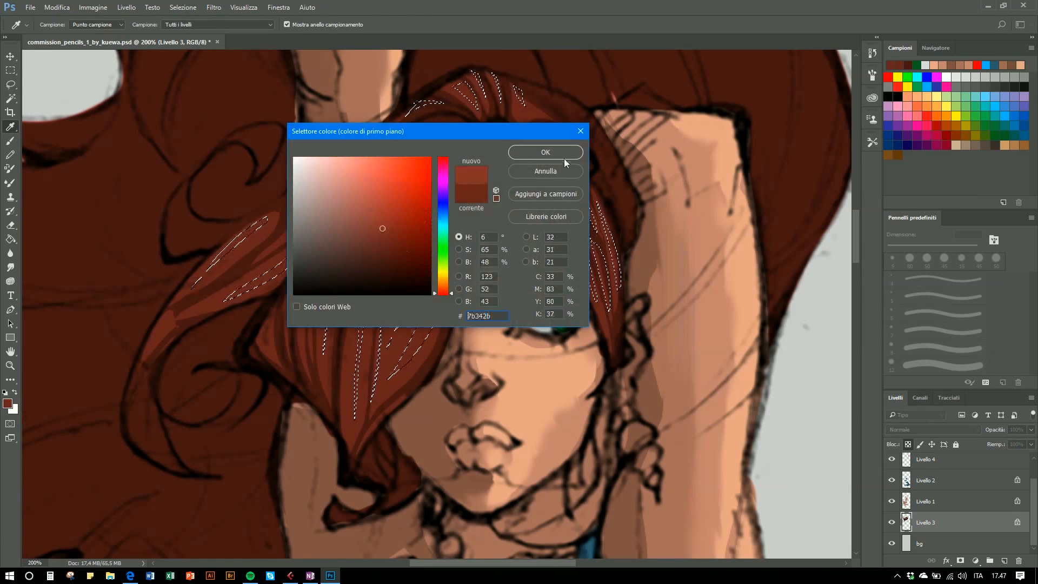
pyautogui.click(546, 152)
pyautogui.press('g')
pyautogui.click(578, 252)
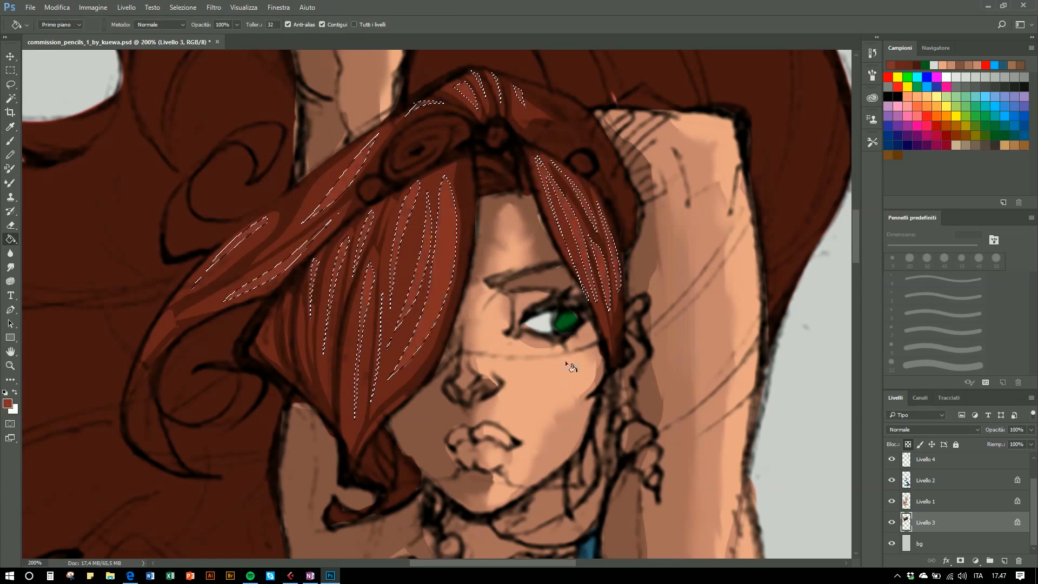
pyautogui.press('l')
pyautogui.hotkey('ctrl', 'd')
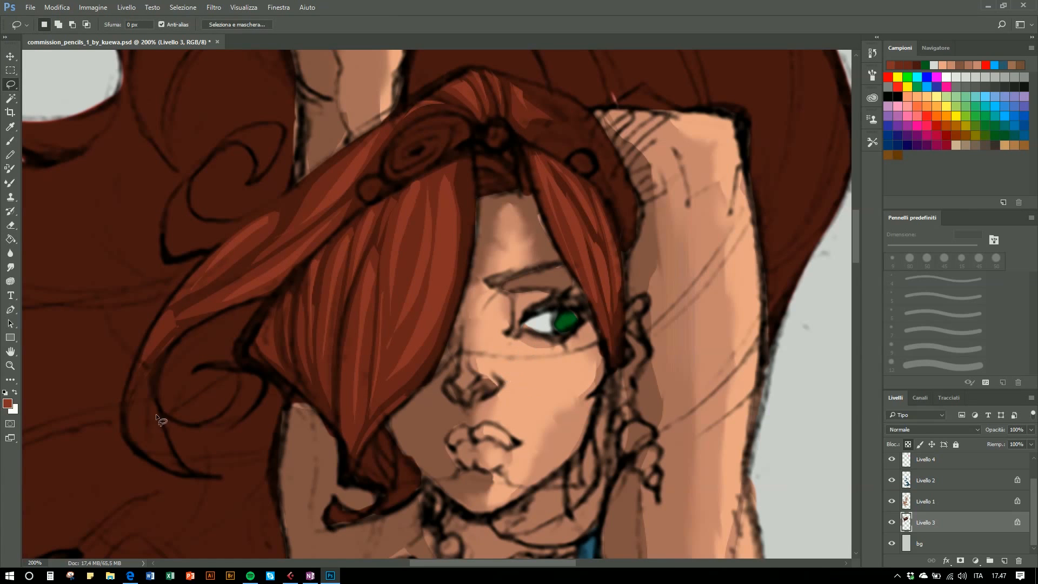
# - Choose a lighter reddish foreground colour in the colour picker
pyautogui.click(6, 406)
pyautogui.moveTo(383, 225); pyautogui.dragTo(377, 210)
pyautogui.click(528, 153)
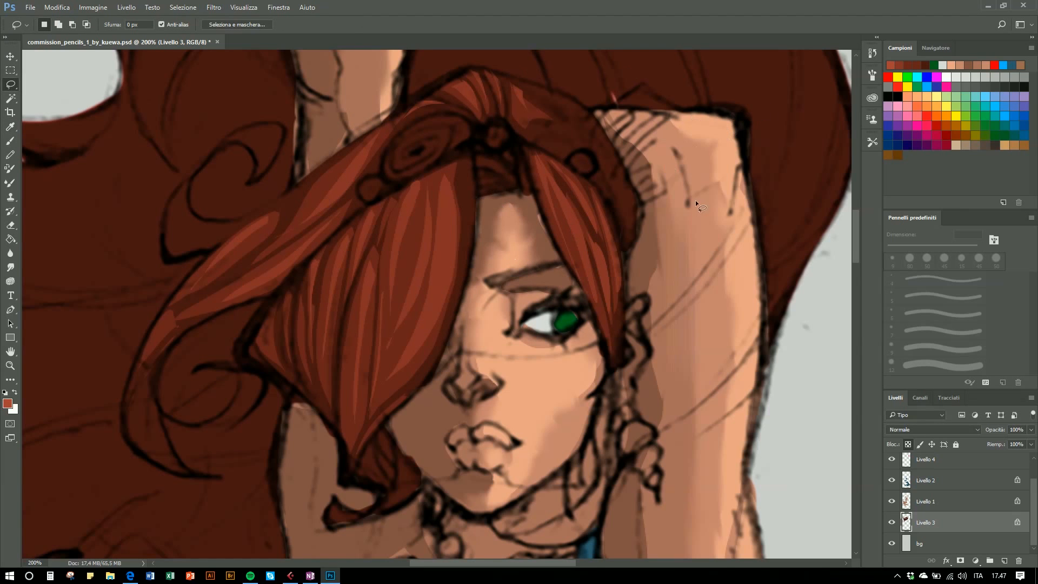
# - Lasso-select the finest hair highlight strands around the face and fringe
pyautogui.moveTo(438, 317); pyautogui.dragTo(452, 260)
pyautogui.moveTo(449, 181); pyautogui.dragTo(446, 178)
pyautogui.moveTo(567, 176); pyautogui.dragTo(581, 192)
pyautogui.moveTo(606, 231); pyautogui.dragTo(590, 194)
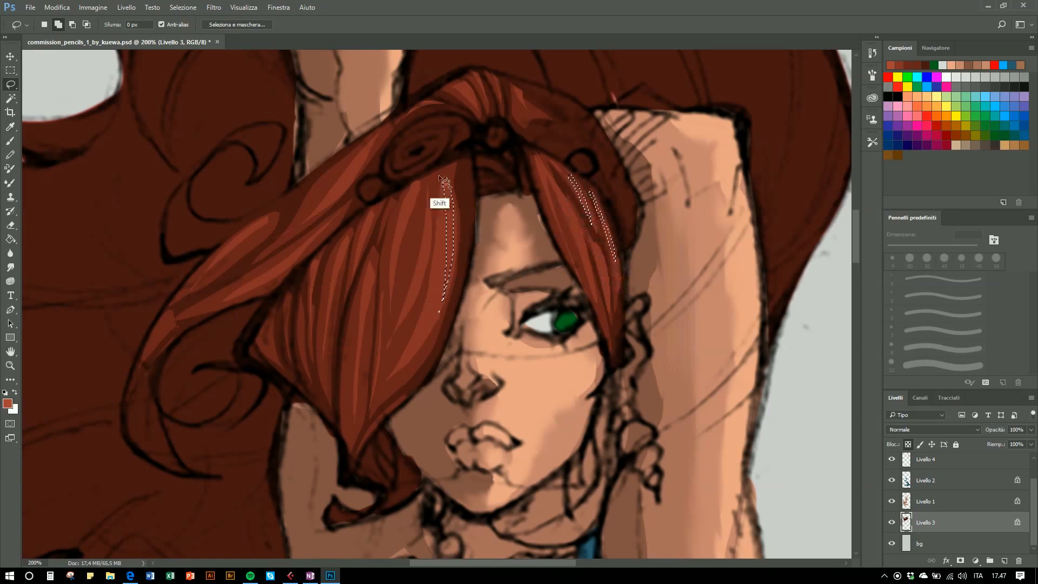
pyautogui.moveTo(423, 174)
pyautogui.mouseDown()
pyautogui.moveTo(436, 189)
pyautogui.moveTo(424, 176)
pyautogui.moveTo(465, 179)
pyautogui.moveTo(460, 164)
pyautogui.mouseUp()
pyautogui.moveTo(371, 254)
pyautogui.mouseDown()
pyautogui.moveTo(361, 342)
pyautogui.moveTo(372, 257)
pyautogui.mouseUp()
pyautogui.moveTo(371, 208)
pyautogui.mouseDown()
pyautogui.moveTo(359, 234)
pyautogui.moveTo(372, 211)
pyautogui.mouseUp()
pyautogui.moveTo(372, 140)
pyautogui.mouseDown()
pyautogui.moveTo(347, 195)
pyautogui.moveTo(238, 283)
pyautogui.moveTo(341, 216)
pyautogui.mouseUp()
pyautogui.moveTo(463, 84)
pyautogui.mouseDown()
pyautogui.moveTo(483, 105)
pyautogui.moveTo(535, 111)
pyautogui.mouseUp()
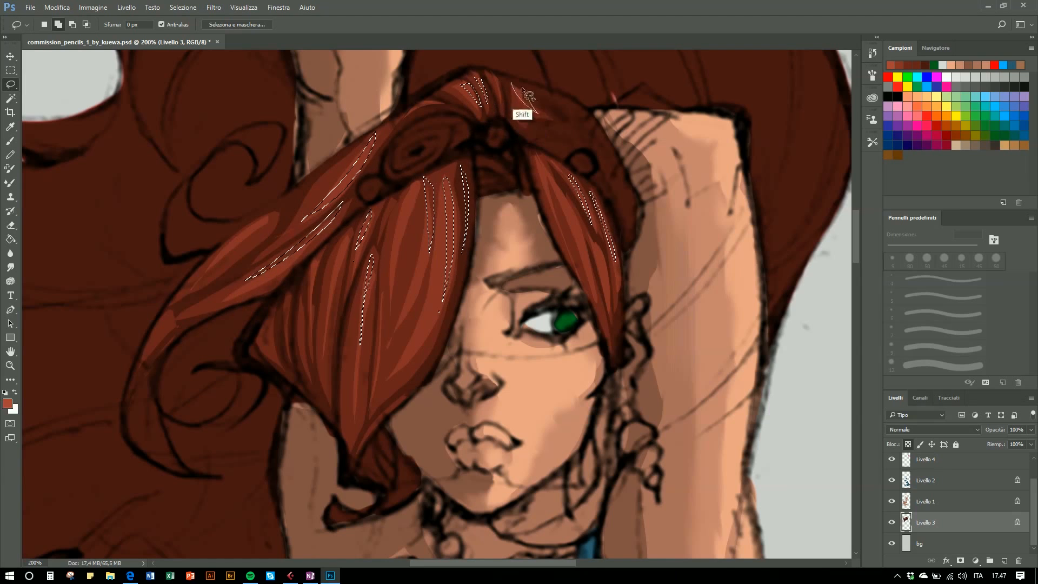
pyautogui.moveTo(331, 322)
pyautogui.mouseDown()
pyautogui.moveTo(342, 263)
pyautogui.moveTo(332, 296)
pyautogui.mouseUp()
pyautogui.moveTo(313, 302)
pyautogui.mouseDown()
pyautogui.moveTo(323, 255)
pyautogui.moveTo(313, 302)
pyautogui.mouseUp()
pyautogui.moveTo(368, 427)
pyautogui.mouseDown()
pyautogui.moveTo(435, 347)
pyautogui.moveTo(367, 430)
pyautogui.mouseUp()
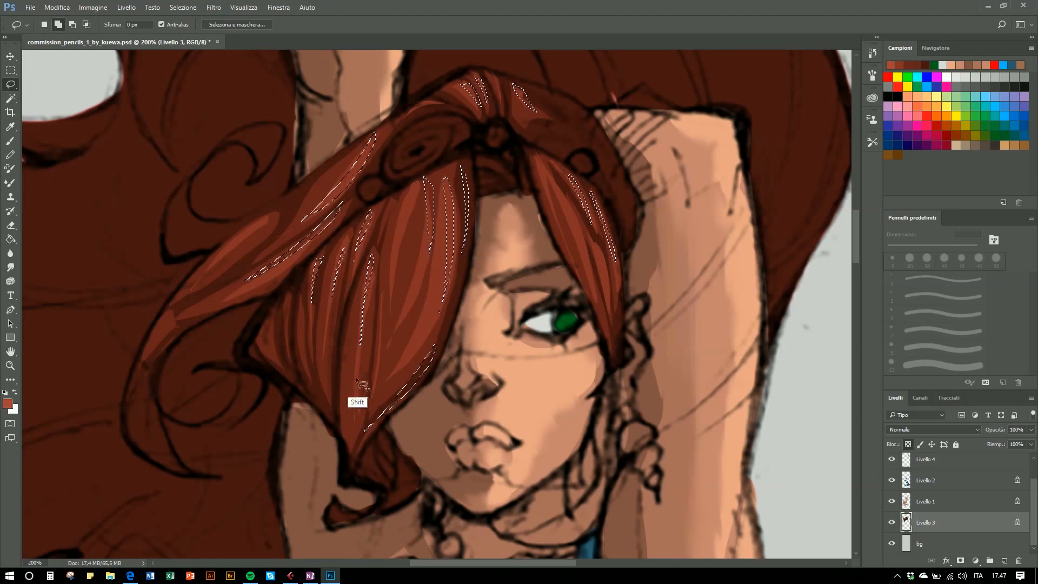
# - Fill the finest strand selection with the Paint Bucket and deselect
pyautogui.press('g')
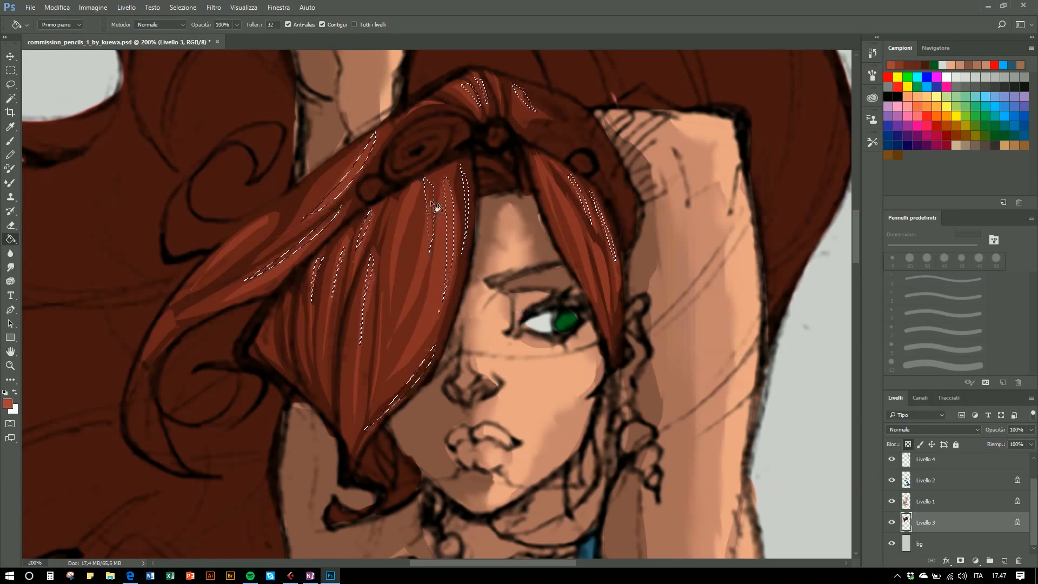
pyautogui.click(433, 225)
pyautogui.press('l')
pyautogui.hotkey('ctrl', 'd')
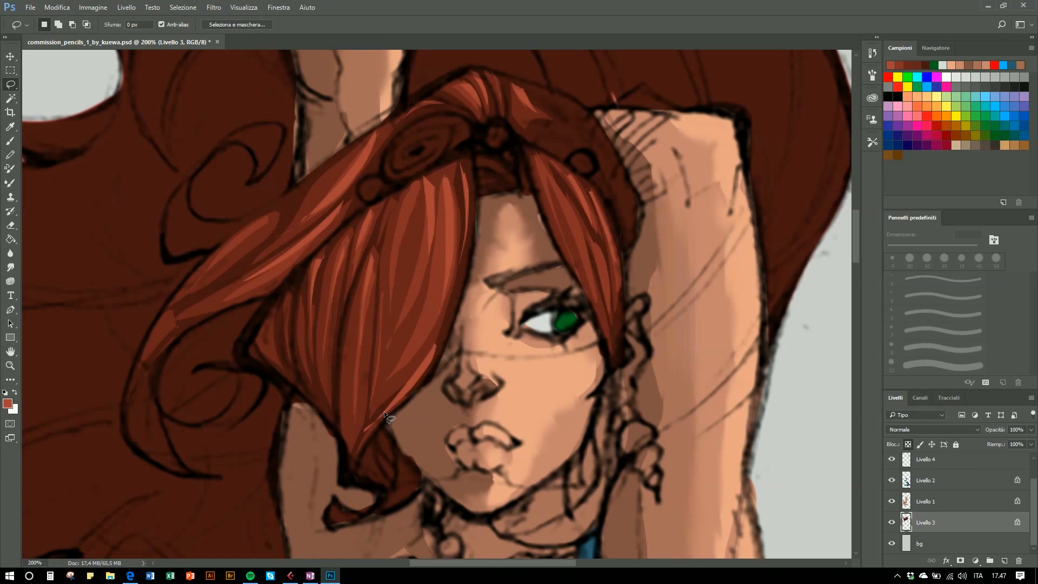
# - Zoom out and pan to review the whole coloured figure
pyautogui.hotkey('ctrl', '-')
pyautogui.hotkey('ctrl', '-')
pyautogui.hotkey('ctrl', '-')
pyautogui.hotkey('ctrl', '-')
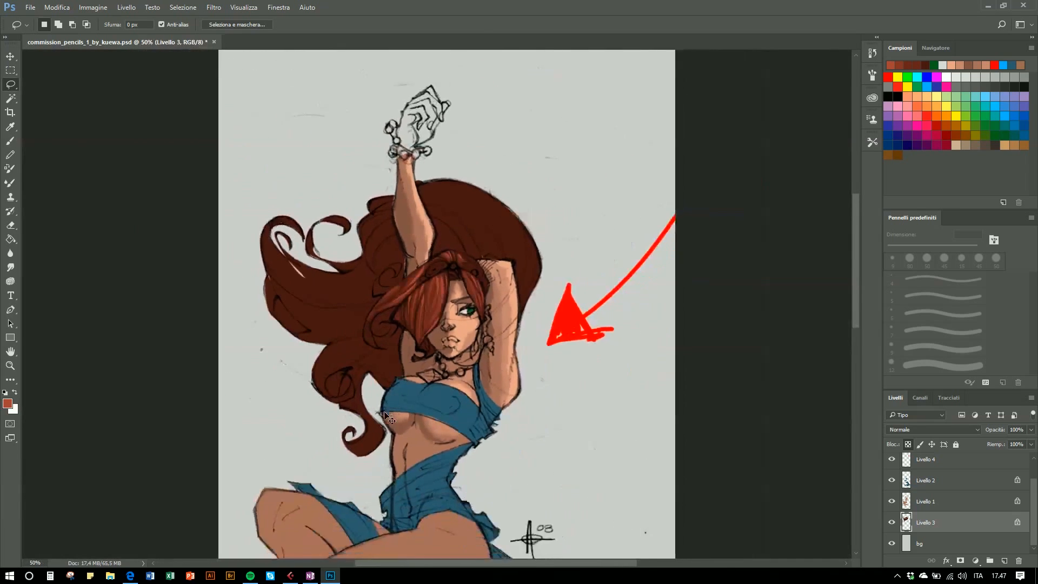
pyautogui.moveTo(368, 348); pyautogui.dragTo(361, 310)
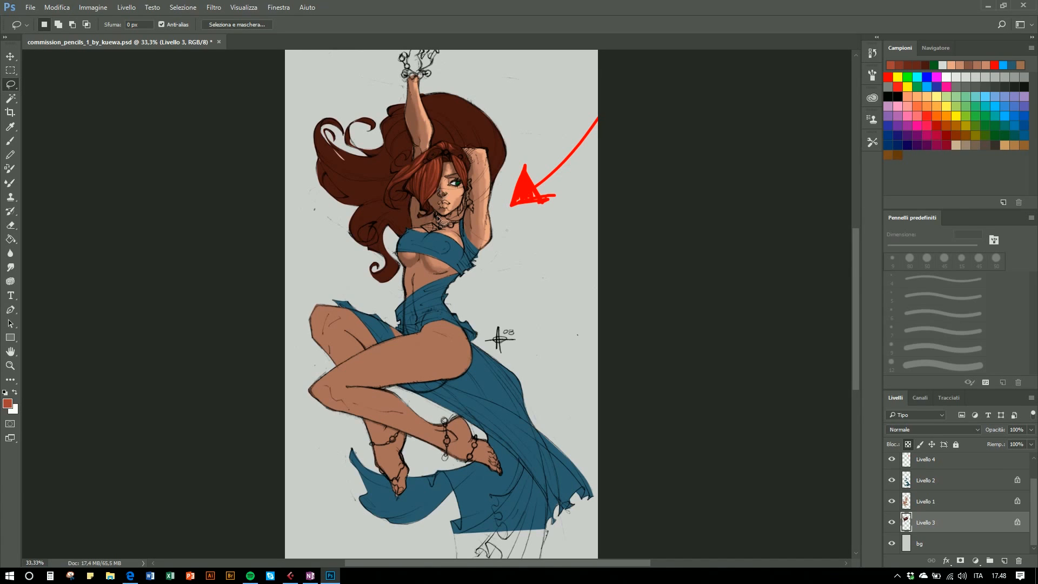
pyautogui.scroll(1, 487, 320)
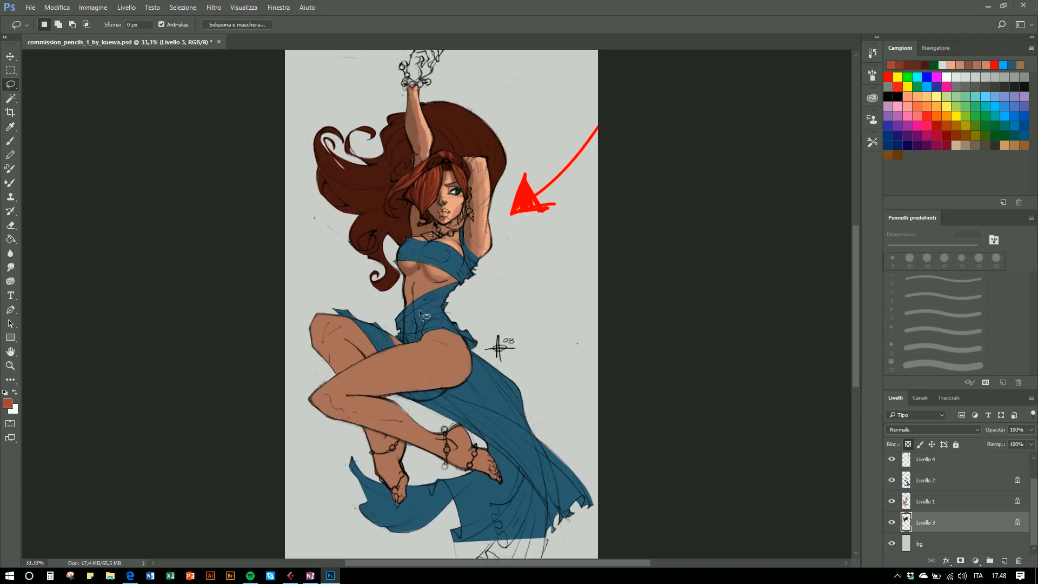